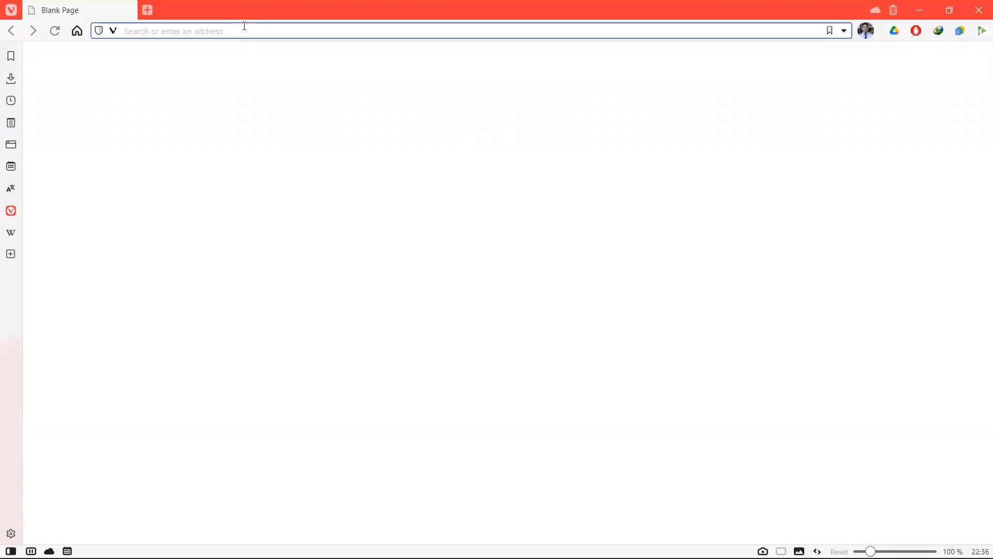
Load the Secondary portal by entering s.id/secondary in Vivaldi's address bar.
{"action": "type", "text": "s"}
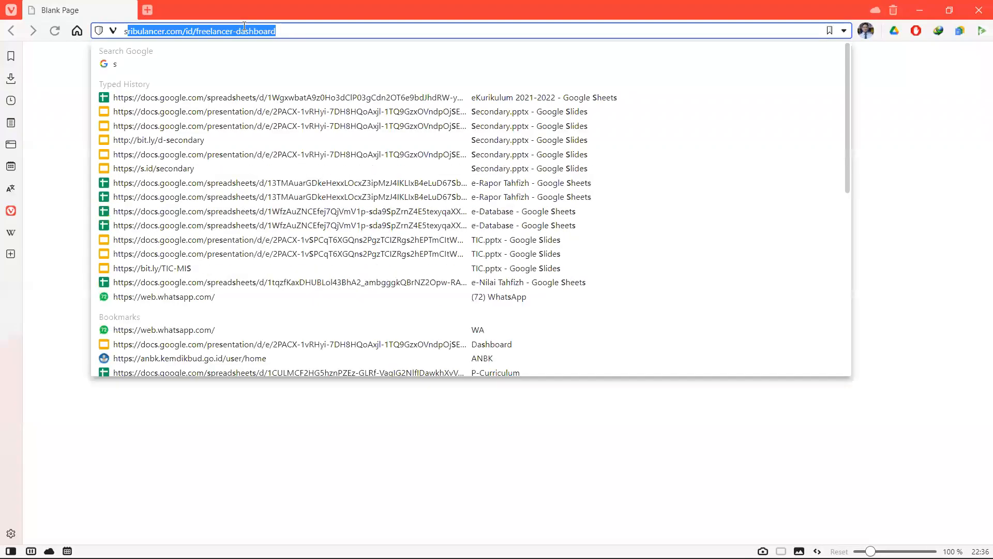
{"action": "type", "text": "."}
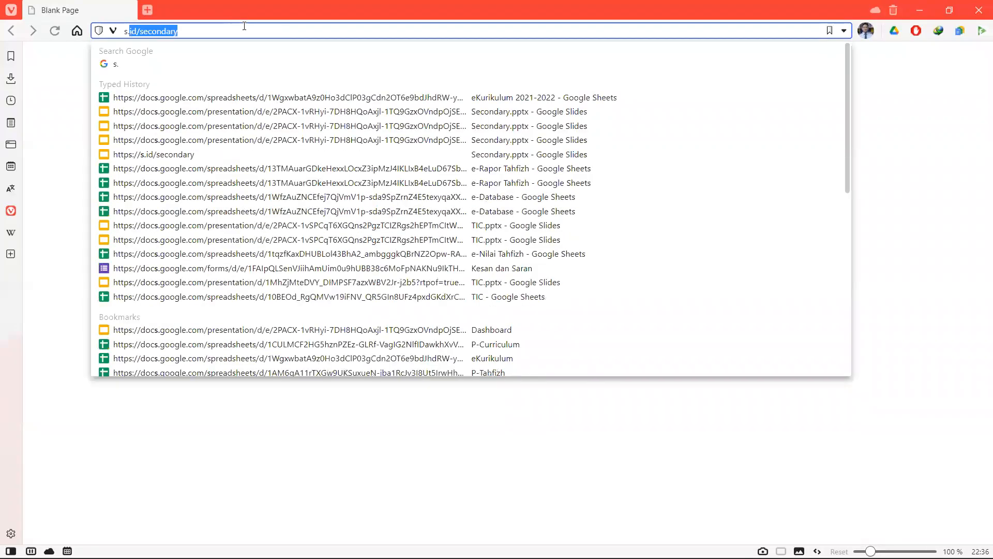
{"action": "type", "text": "id/secondary"}
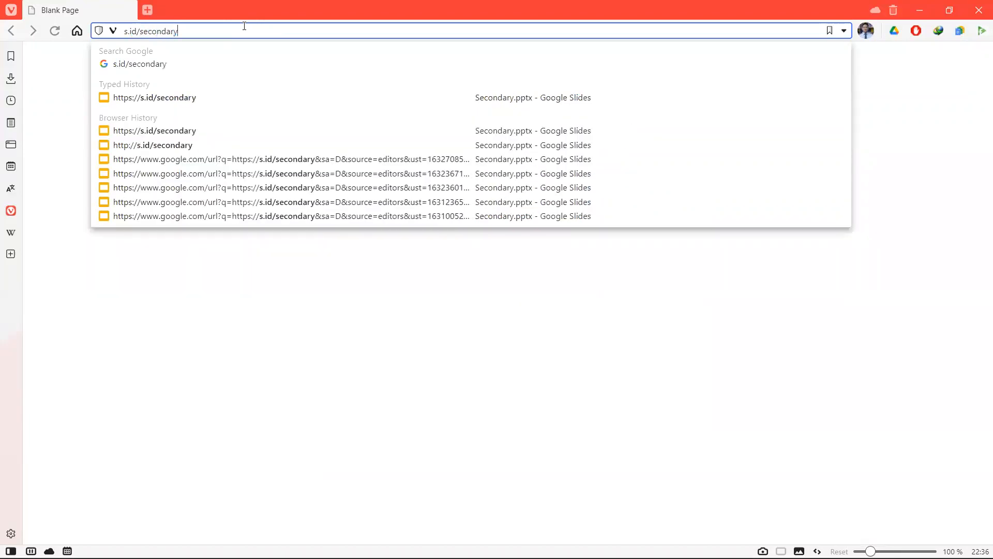
{"action": "key", "text": "Return"}
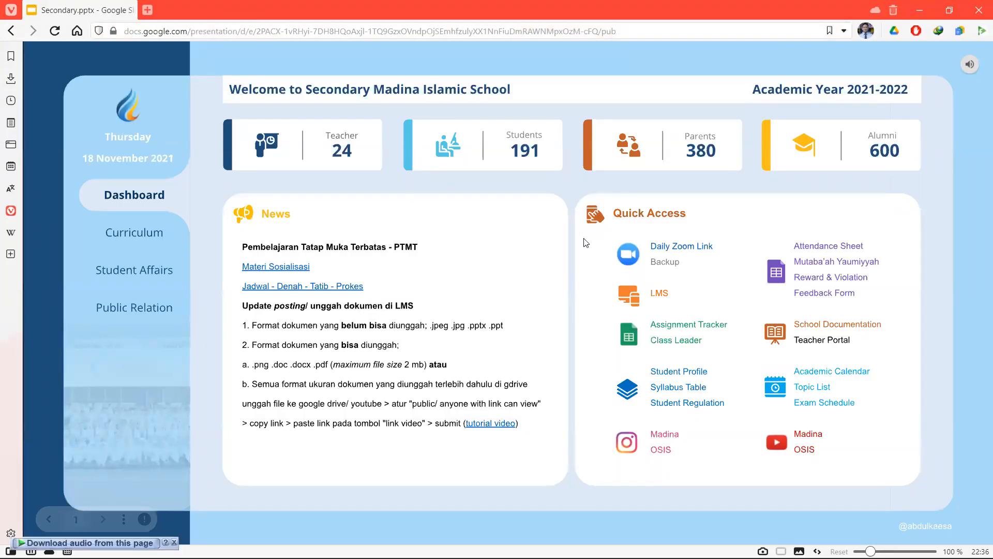
Open the Teacher Portal link from Quick Access to bring up the eKurikulum 2021-2022 spreadsheet.
{"action": "left_click", "coordinate": [813, 342]}
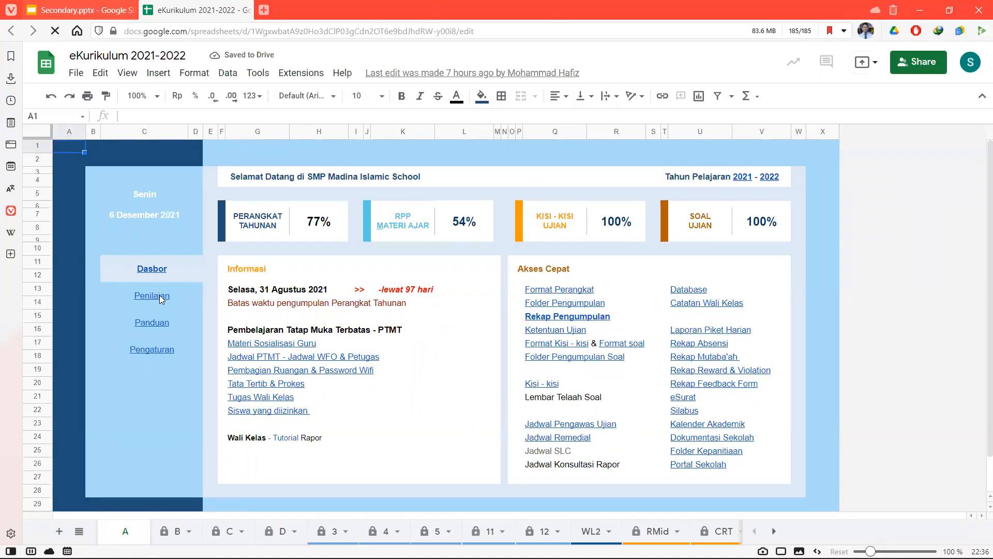
Go to the Penilaian dashboard on sheet B and select its list of subject links.
{"action": "mouse_move", "coordinate": [155, 298]}
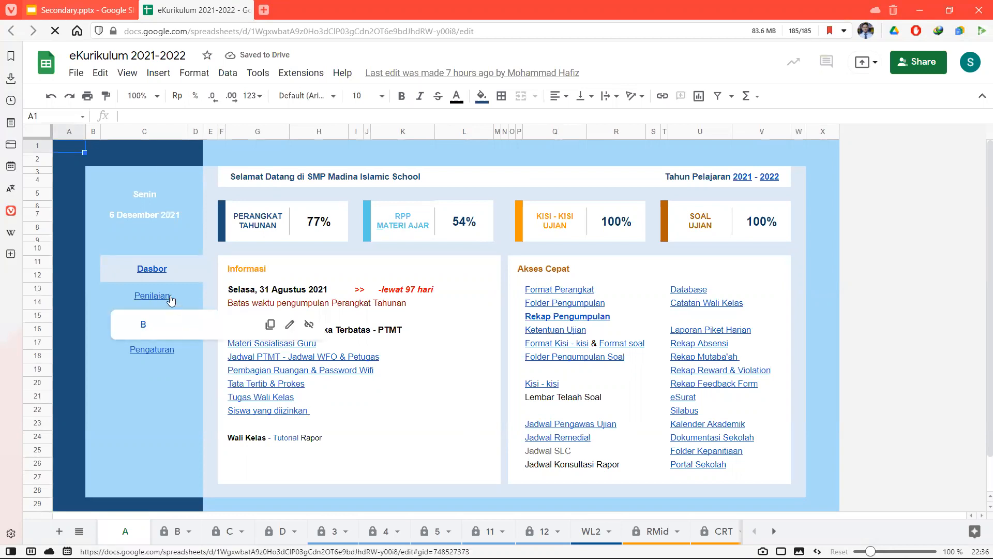
{"action": "left_click", "coordinate": [144, 328]}
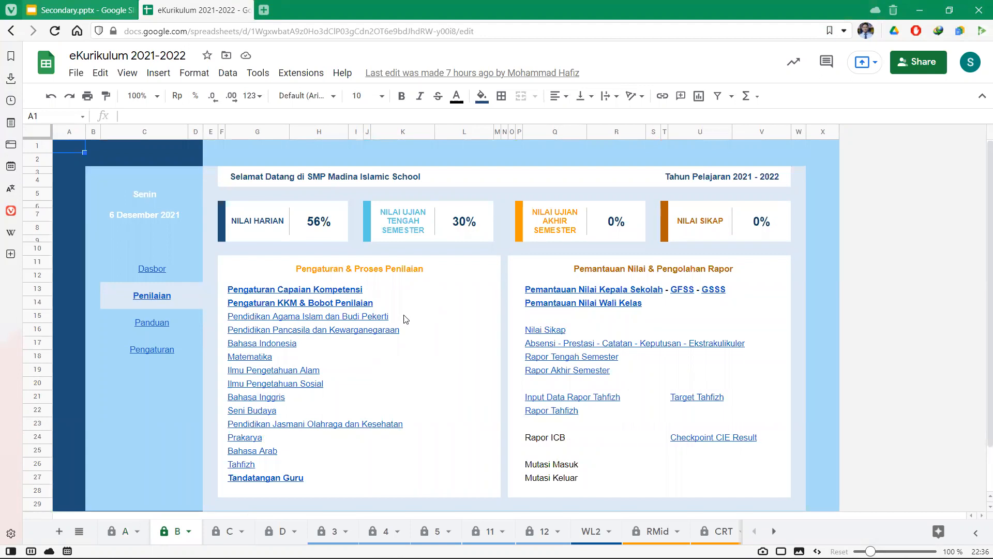
{"action": "mouse_move", "coordinate": [402, 319]}
{"action": "left_click_drag", "start_coordinate": [402, 319], "coordinate": [412, 479]}
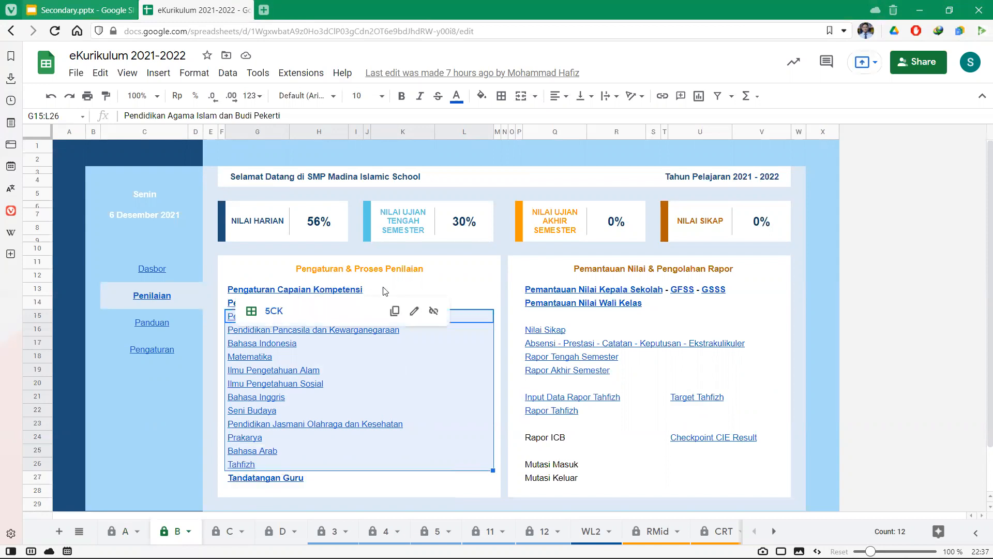
Select the two Pengaturan links, then follow Pengaturan Capaian Kompetensi to the 5CK sheet.
{"action": "left_click_drag", "start_coordinate": [383, 288], "coordinate": [383, 301]}
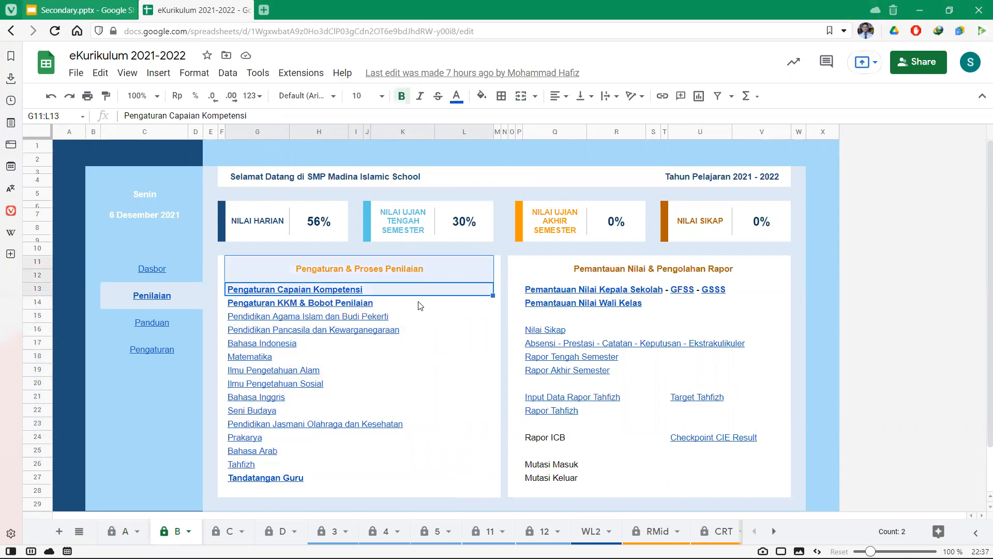
{"action": "left_click", "coordinate": [420, 306]}
{"action": "left_click", "coordinate": [503, 253]}
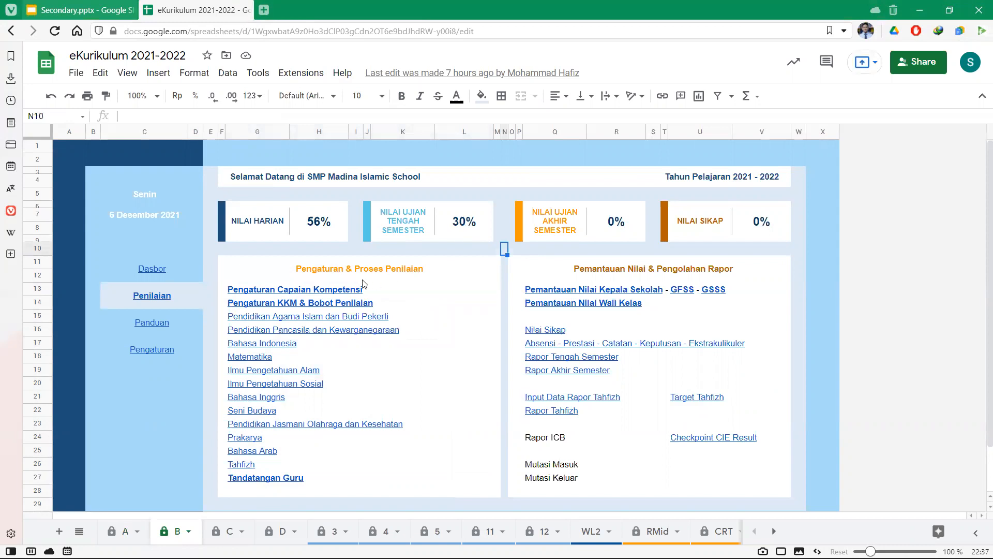
{"action": "mouse_move", "coordinate": [342, 294]}
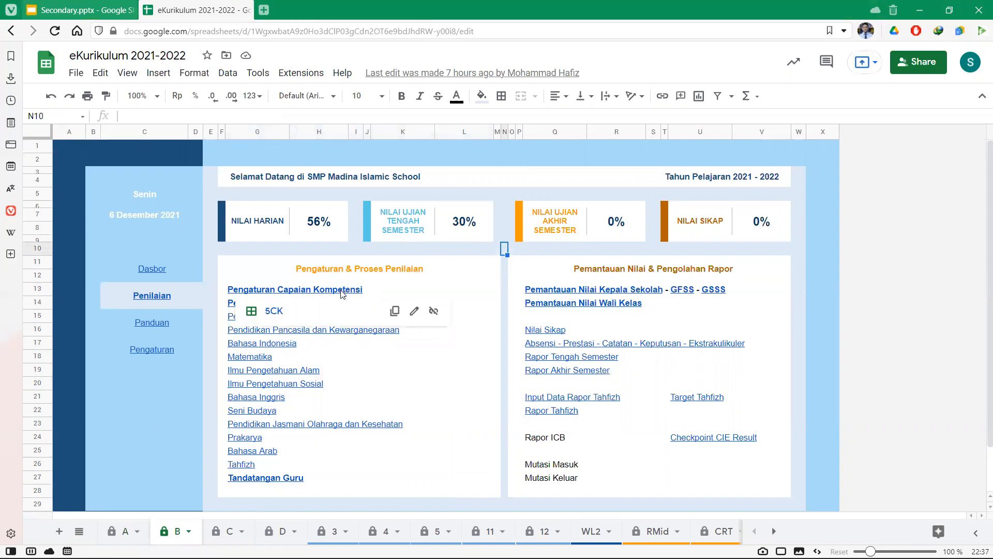
{"action": "left_click", "coordinate": [275, 312]}
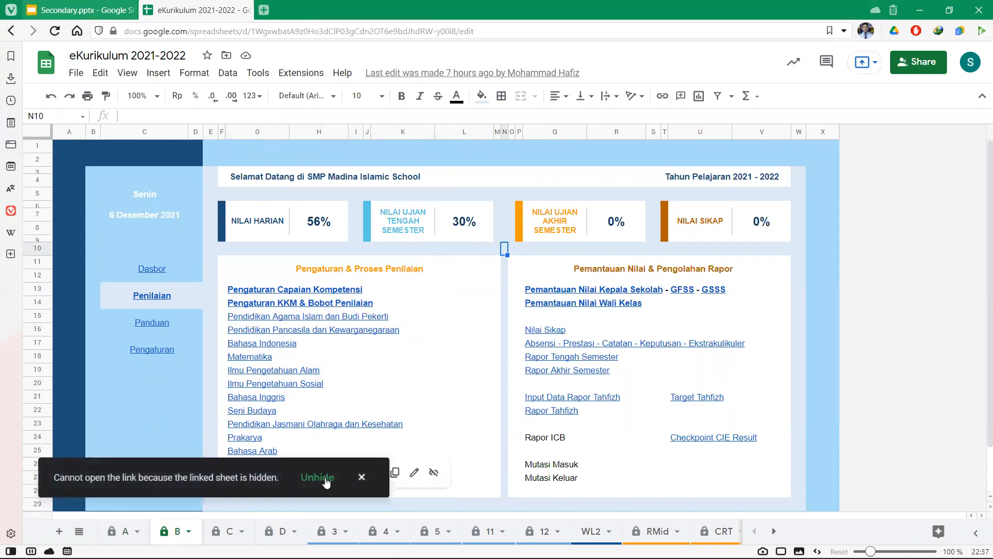
Unhide the 5CK sheet, suppressing the protected-sheet warning for 5 minutes.
{"action": "left_click", "coordinate": [325, 481]}
{"action": "left_click", "coordinate": [439, 320]}
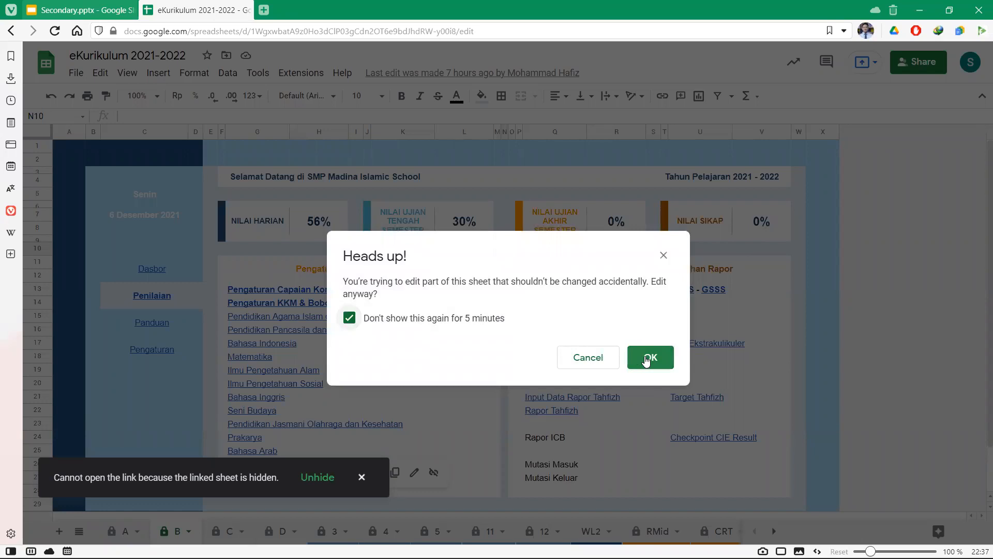
{"action": "left_click", "coordinate": [646, 361]}
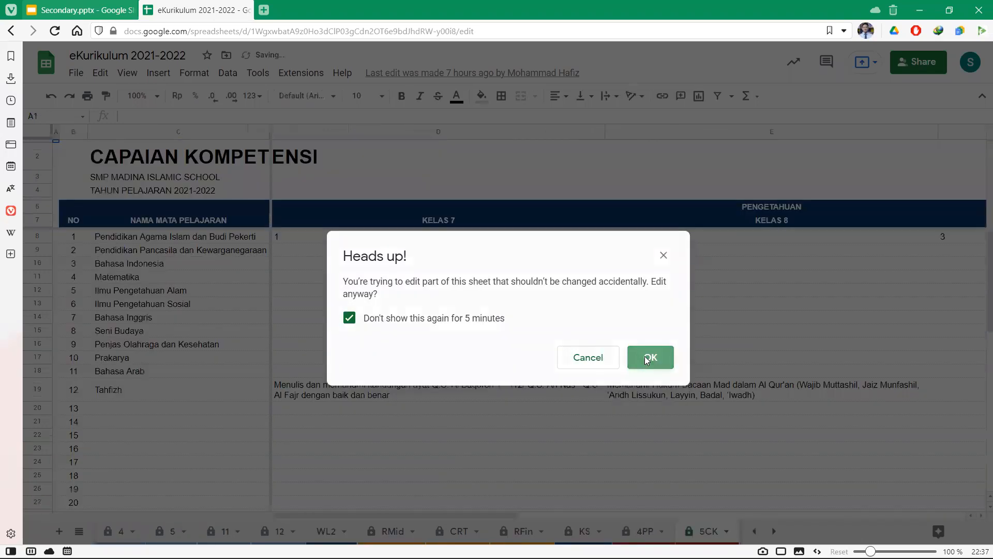
Select the class numbers in row 8, D8 through I8.
{"action": "scroll", "coordinate": [646, 361], "scroll_direction": "right", "scroll_amount": 5}
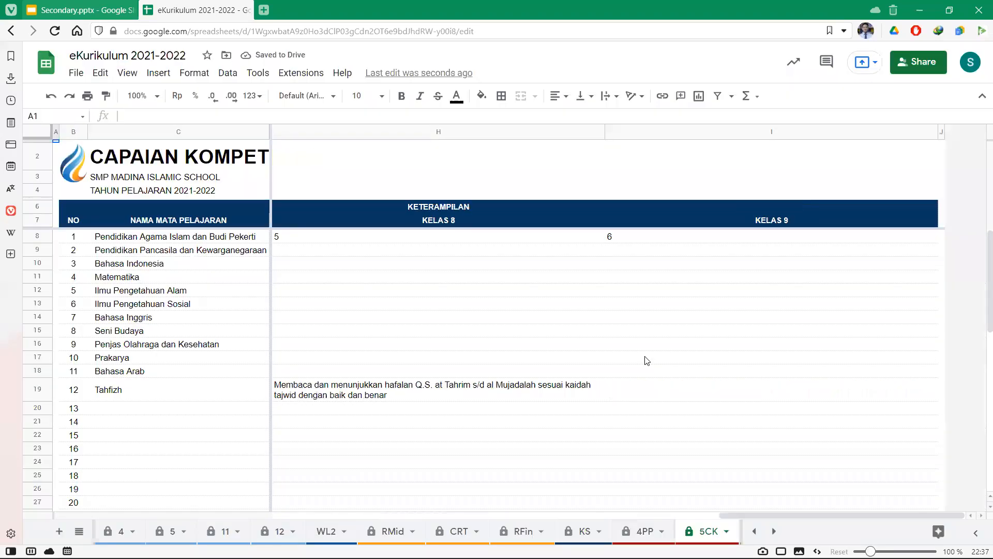
{"action": "scroll", "coordinate": [647, 361], "scroll_direction": "left", "scroll_amount": 5}
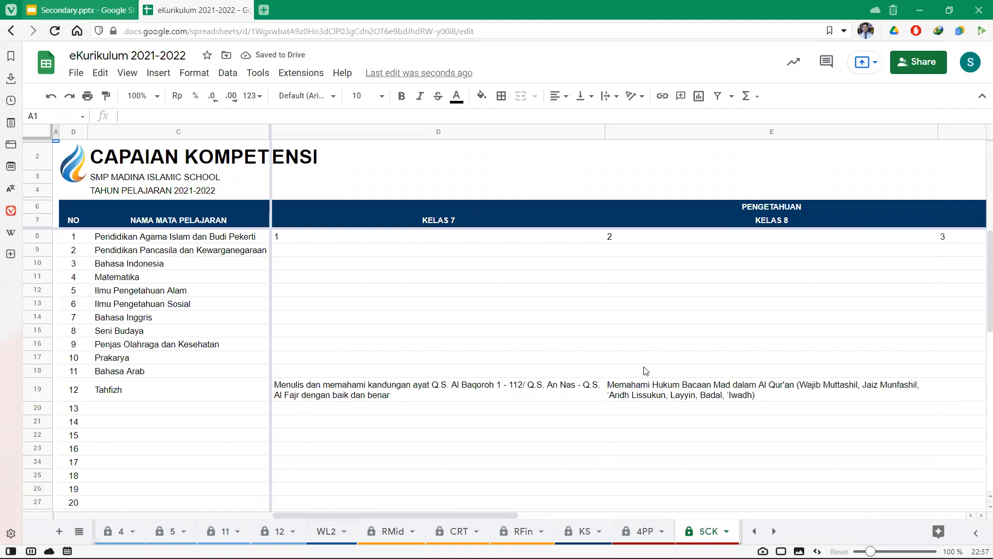
{"action": "left_click", "coordinate": [332, 241]}
{"action": "scroll", "coordinate": [331, 241], "scroll_direction": "right", "scroll_amount": 3}
{"action": "scroll", "coordinate": [331, 241], "scroll_direction": "right", "scroll_amount": 2}
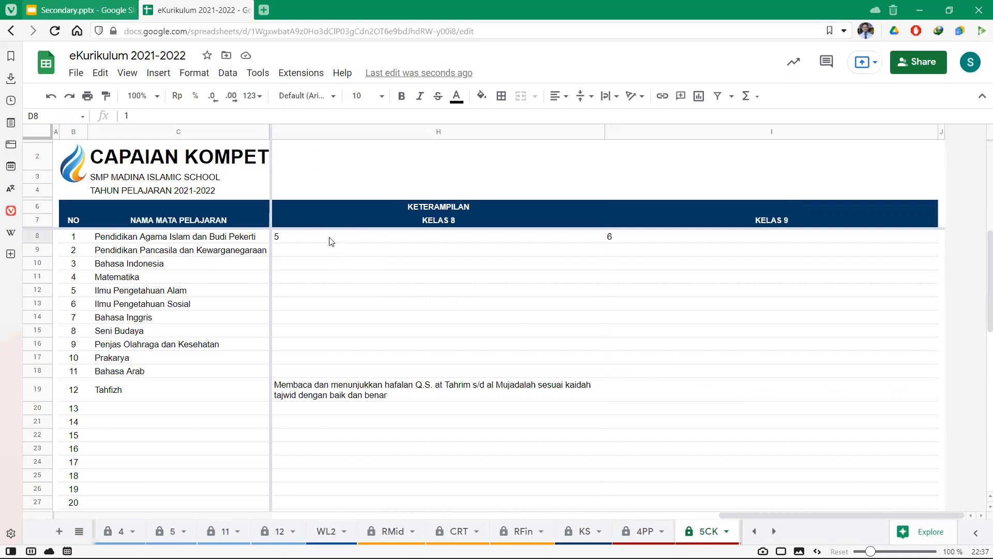
{"action": "left_click", "coordinate": [651, 237], "text": "shift"}
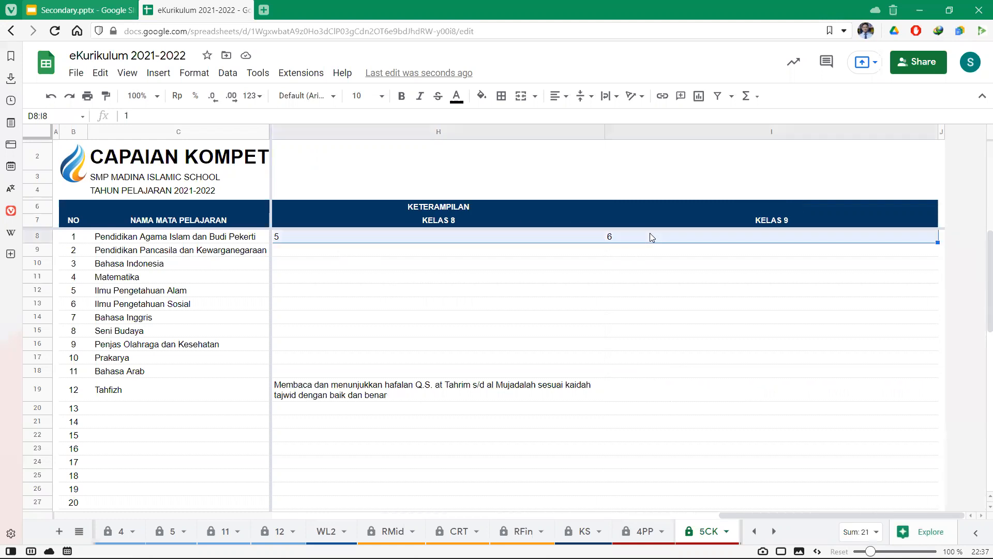
Delete the numbers in D8:I8, then inspect the Kelas 7 cells D8 to D18.
{"action": "key", "text": "Delete"}
{"action": "scroll", "coordinate": [525, 293], "scroll_direction": "left", "scroll_amount": 4}
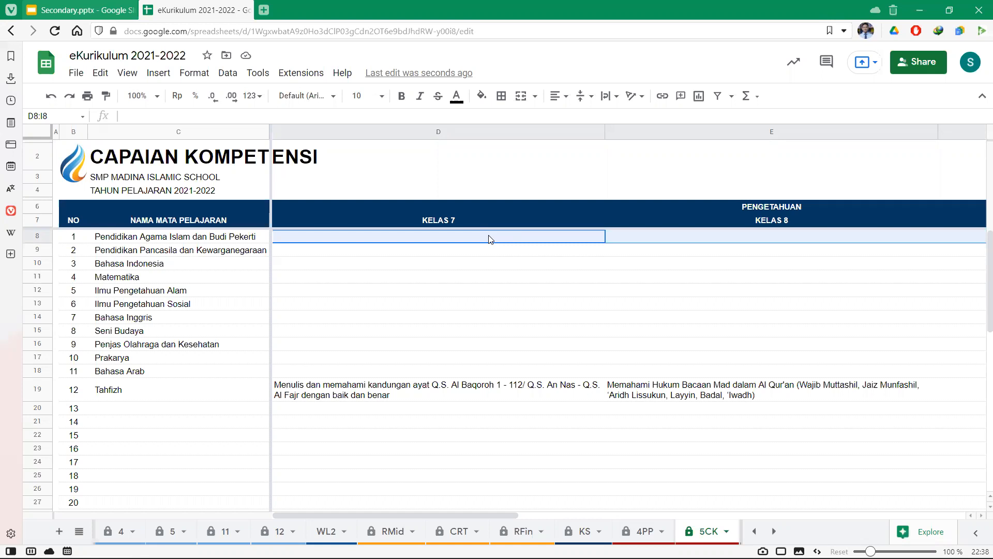
{"action": "left_click_drag", "start_coordinate": [490, 239], "coordinate": [652, 376]}
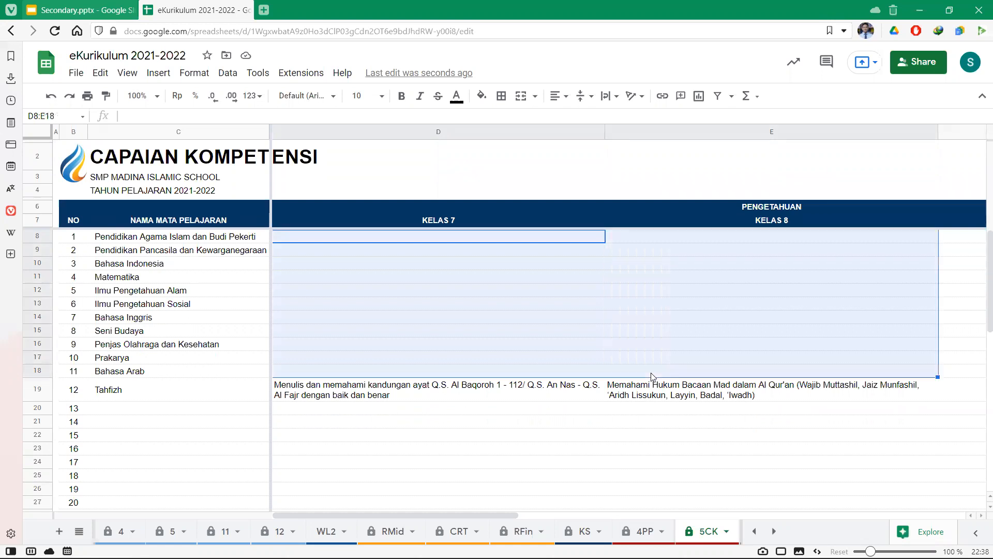
{"action": "left_click", "coordinate": [483, 325]}
{"action": "left_click", "coordinate": [339, 242]}
{"action": "left_click", "coordinate": [305, 290]}
{"action": "left_click", "coordinate": [316, 268]}
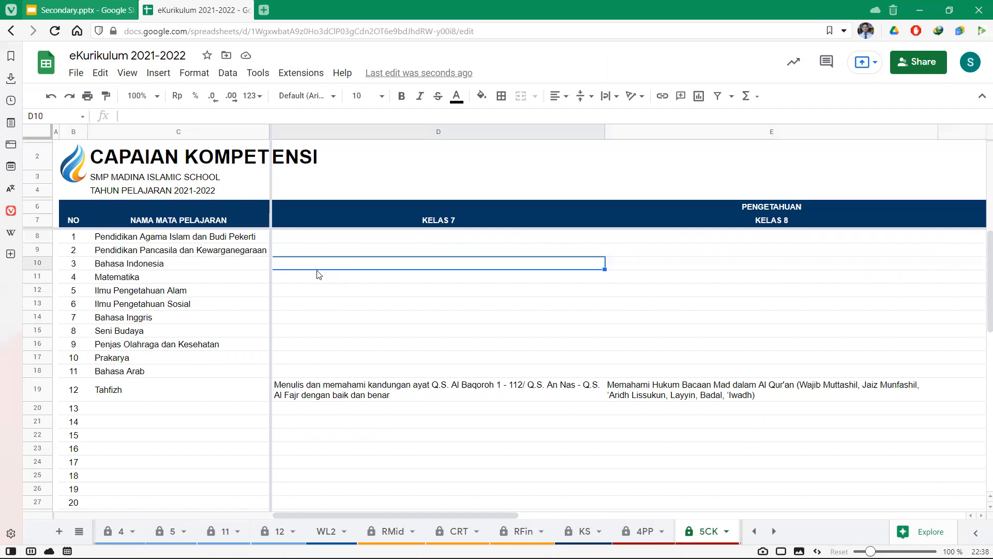
Reselect the Kelas 7 range D8:D18 and cell D15, then select all of column D.
{"action": "scroll", "coordinate": [317, 273], "scroll_direction": "right", "scroll_amount": 10}
{"action": "scroll", "coordinate": [317, 274], "scroll_direction": "left", "scroll_amount": 10}
{"action": "left_click_drag", "start_coordinate": [364, 239], "coordinate": [393, 363]}
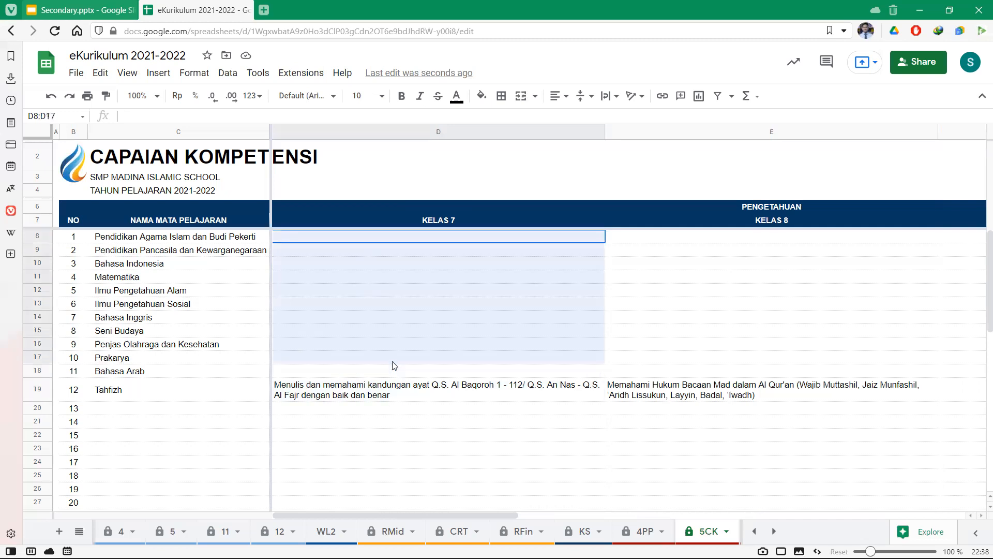
{"action": "scroll", "coordinate": [393, 376], "scroll_direction": "right", "scroll_amount": 10}
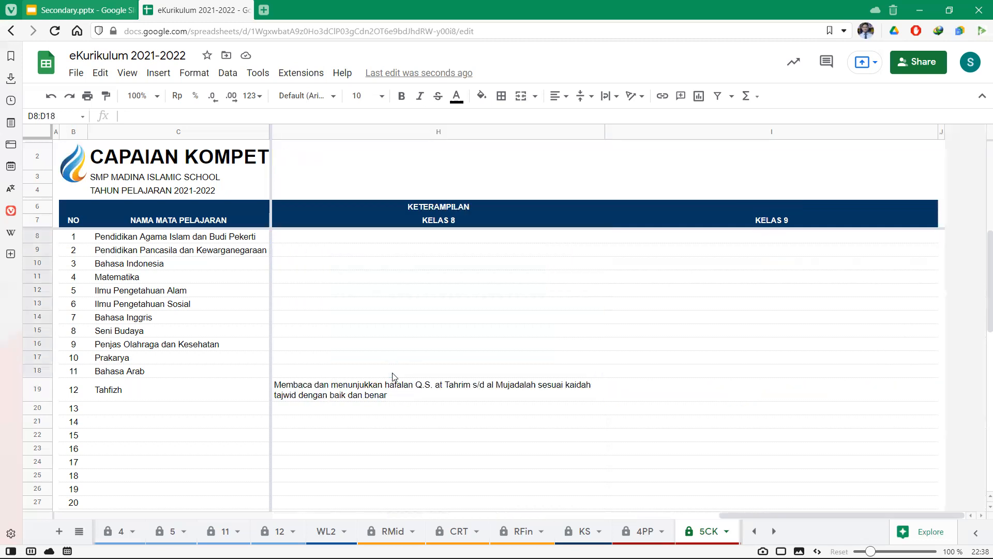
{"action": "scroll", "coordinate": [393, 376], "scroll_direction": "left", "scroll_amount": 10}
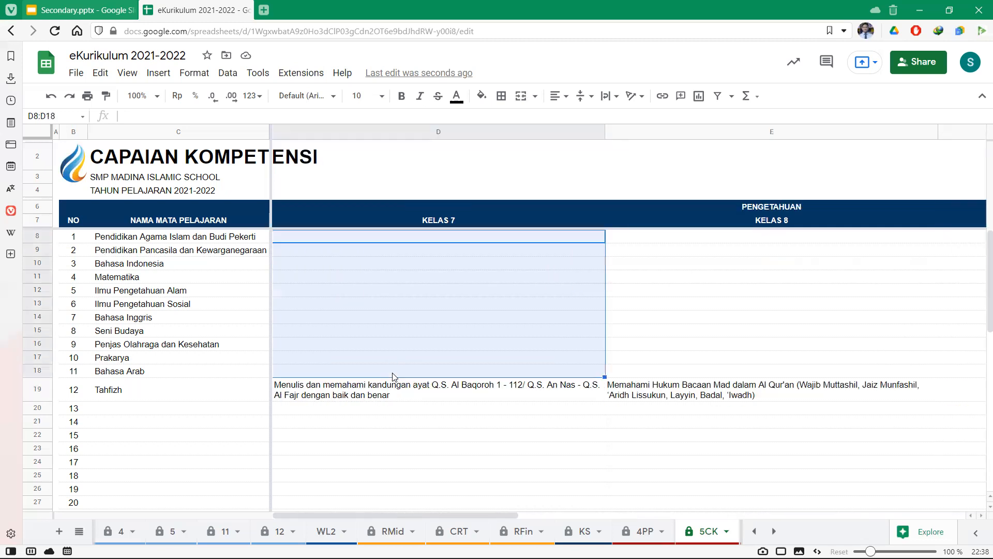
{"action": "left_click", "coordinate": [321, 330]}
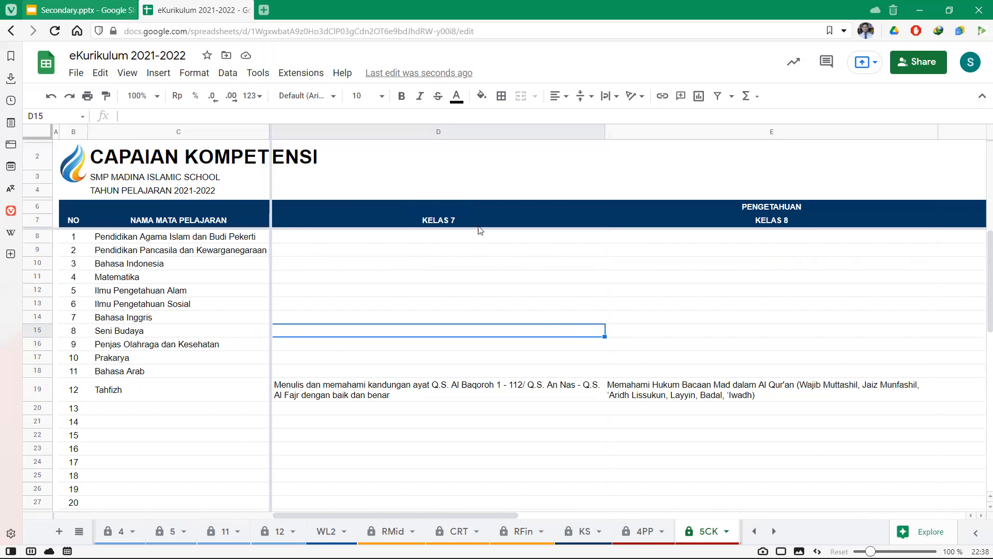
{"action": "scroll", "coordinate": [564, 216], "scroll_direction": "right", "scroll_amount": 10}
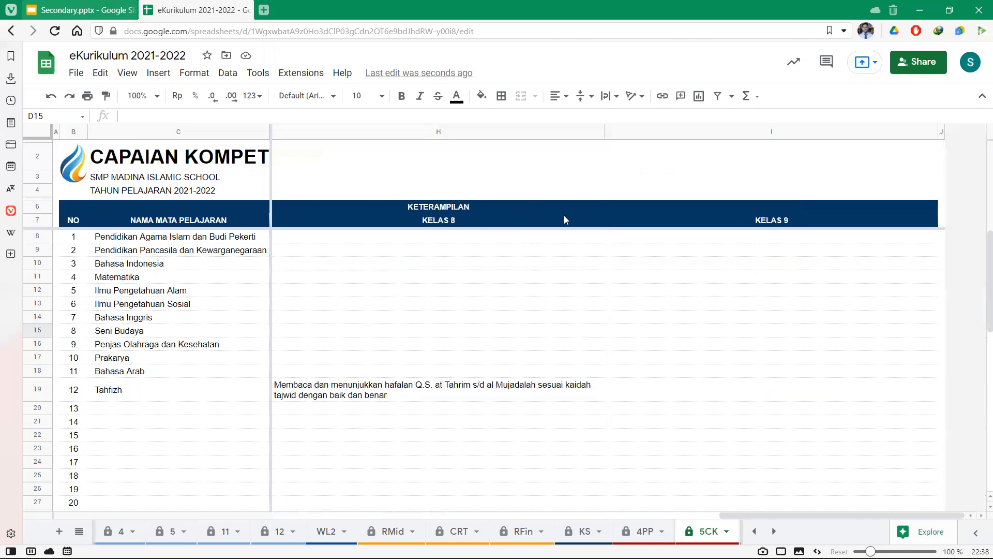
{"action": "scroll", "coordinate": [453, 202], "scroll_direction": "left", "scroll_amount": 10}
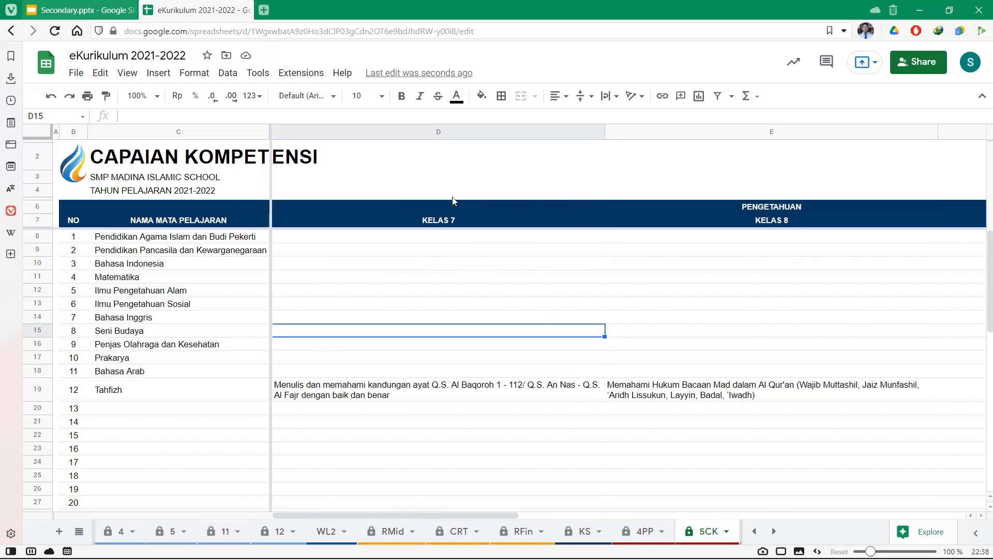
{"action": "left_click", "coordinate": [382, 131]}
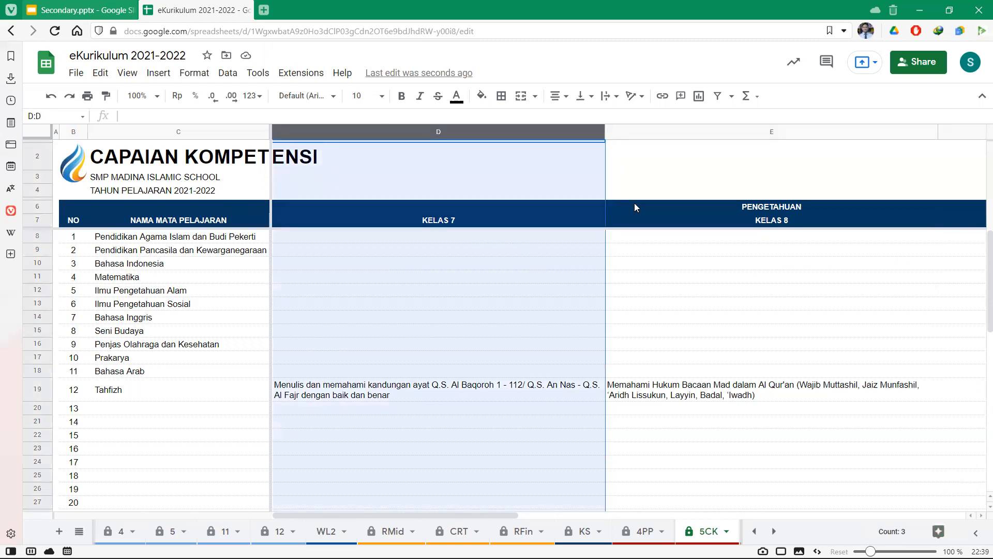
{"action": "left_click", "coordinate": [634, 205]}
{"action": "left_click", "coordinate": [454, 128]}
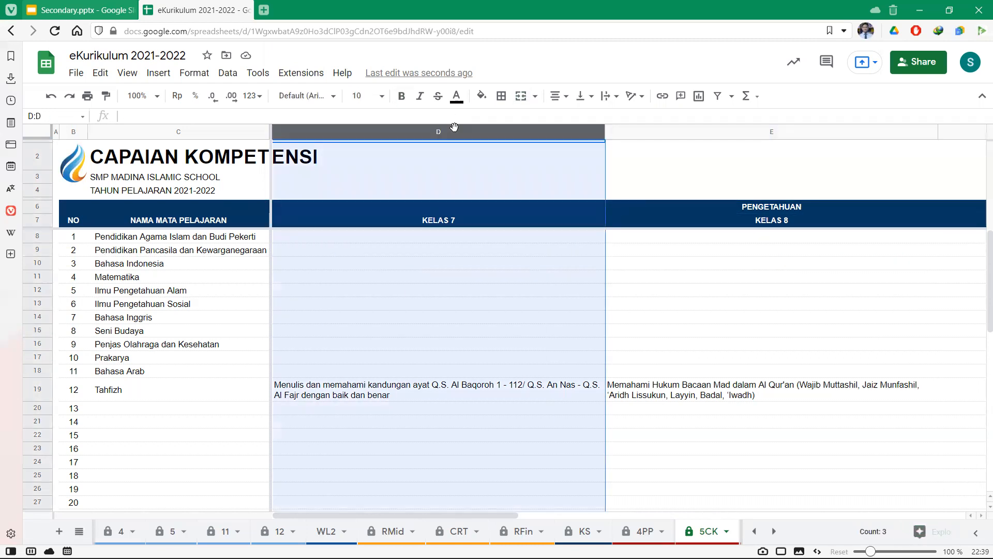
{"action": "key", "text": "shift+Right"}
{"action": "key", "text": "shift+Right"}
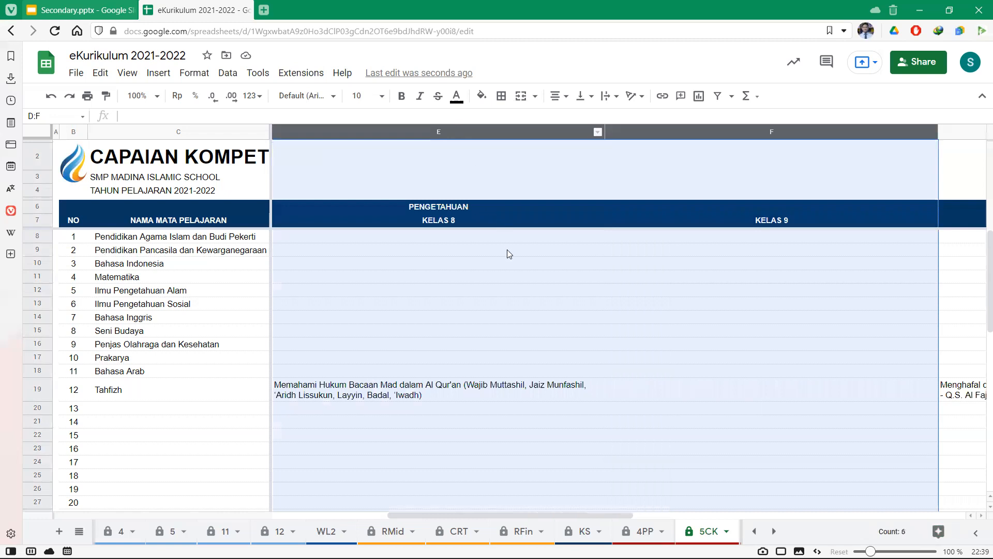
{"action": "scroll", "coordinate": [508, 252], "scroll_direction": "left", "scroll_amount": 2}
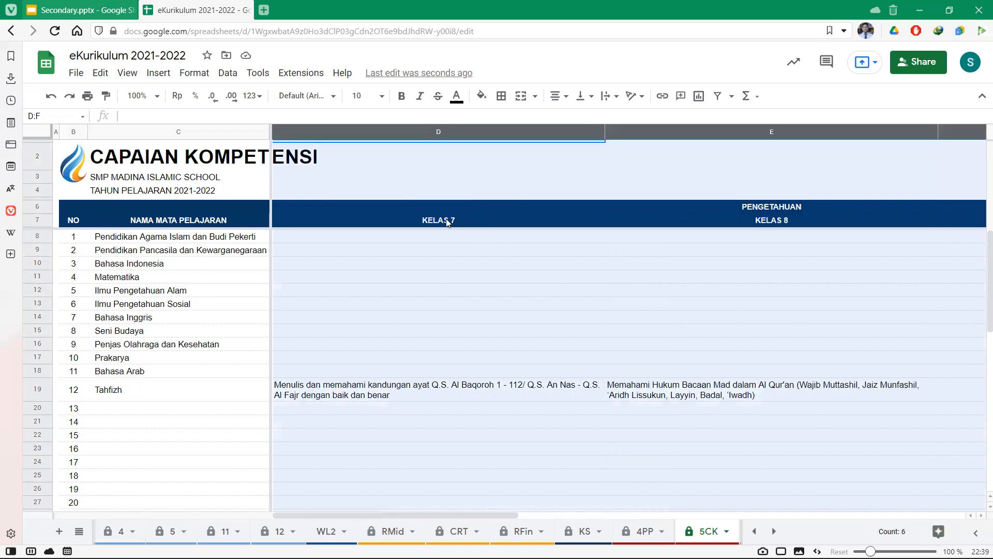
{"action": "scroll", "coordinate": [767, 229], "scroll_direction": "right", "scroll_amount": 4}
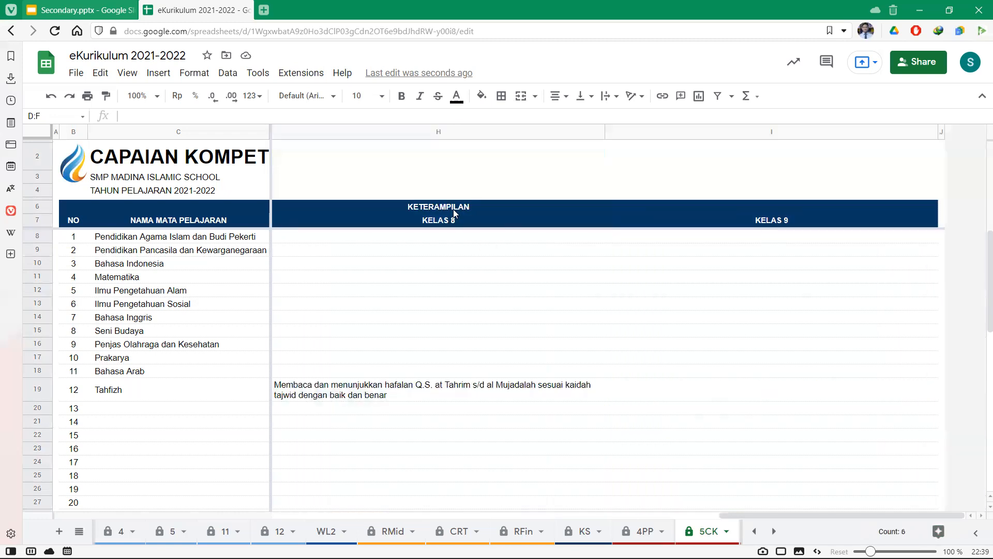
{"action": "scroll", "coordinate": [455, 213], "scroll_direction": "left", "scroll_amount": 3}
{"action": "scroll", "coordinate": [454, 213], "scroll_direction": "right", "scroll_amount": 2}
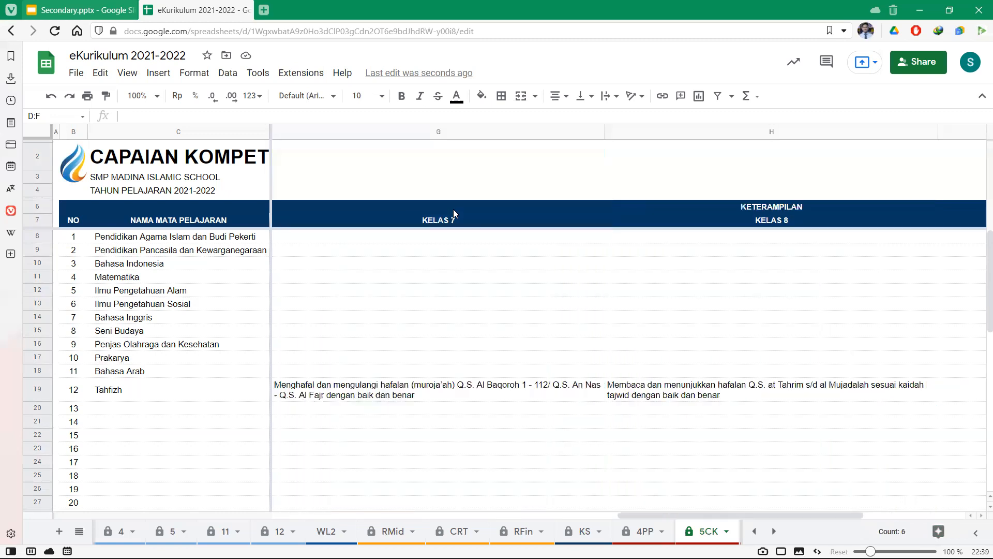
{"action": "left_click", "coordinate": [355, 132]}
{"action": "key", "text": "ctrl+z"}
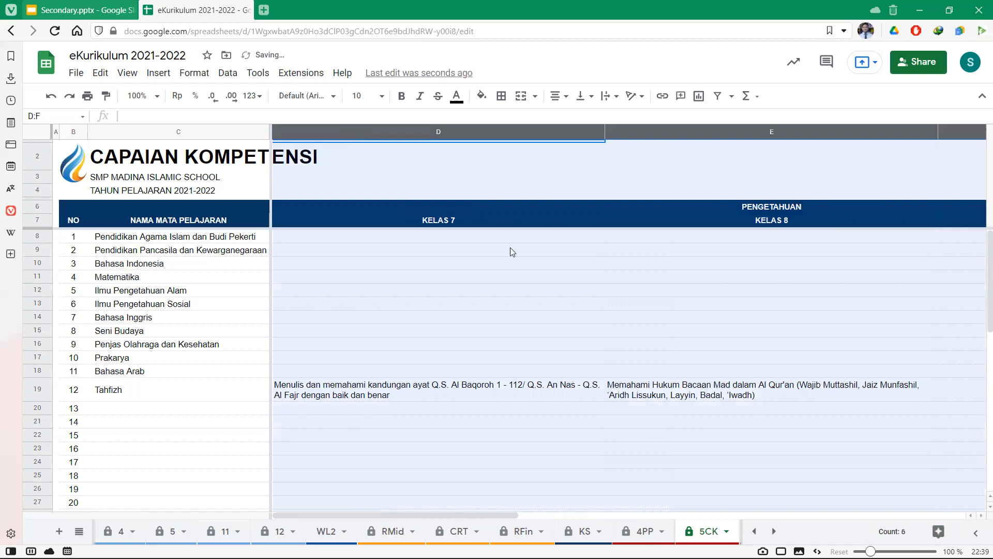
{"action": "scroll", "coordinate": [544, 261], "scroll_direction": "right", "scroll_amount": 3}
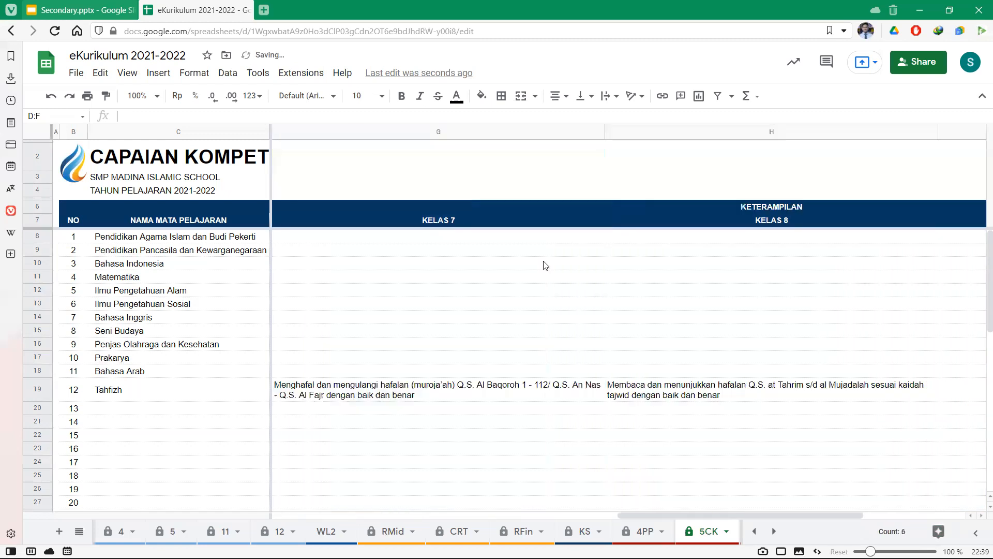
{"action": "left_click", "coordinate": [476, 132]}
{"action": "scroll", "coordinate": [583, 177], "scroll_direction": "right", "scroll_amount": 1}
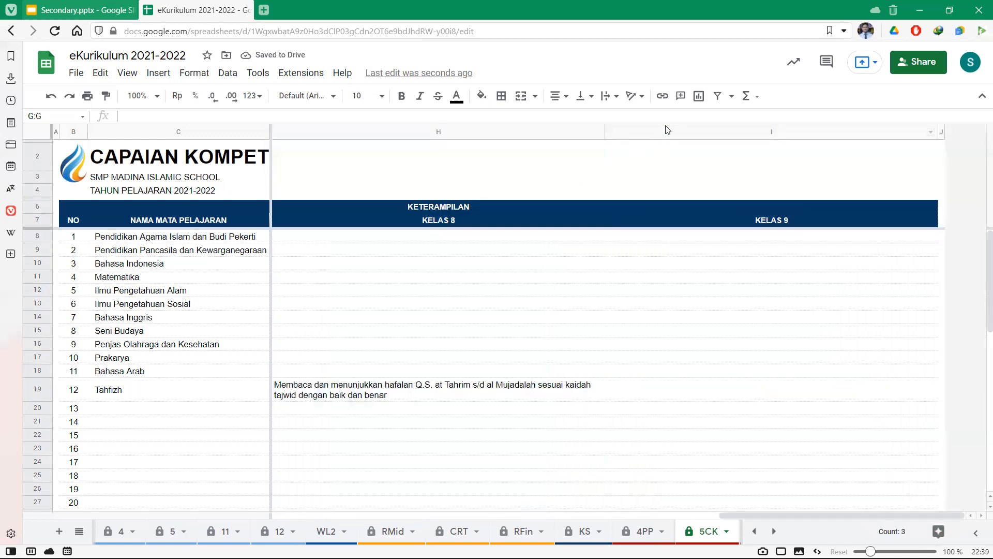
{"action": "left_click", "coordinate": [675, 132], "text": "shift"}
{"action": "scroll", "coordinate": [636, 216], "scroll_direction": "left", "scroll_amount": 4}
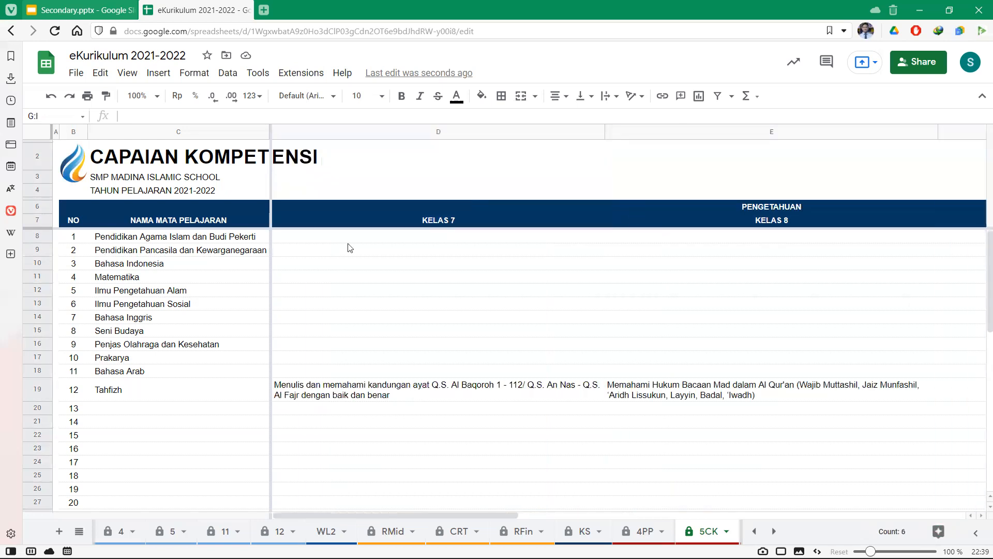
{"action": "left_click", "coordinate": [236, 238]}
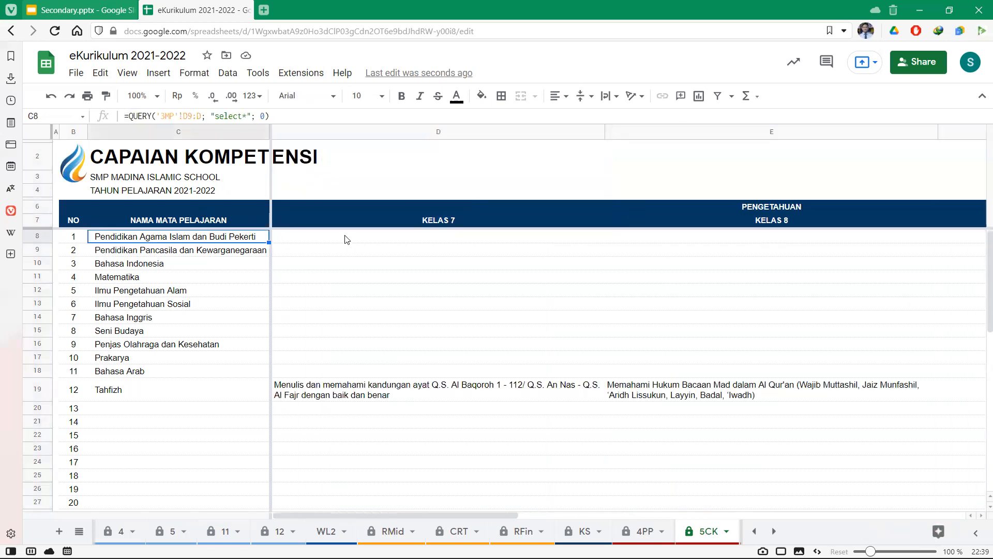
Inspect the emptied cells D8, E8 and I8, column H and the KETERAMPILAN heading.
{"action": "left_click", "coordinate": [346, 240]}
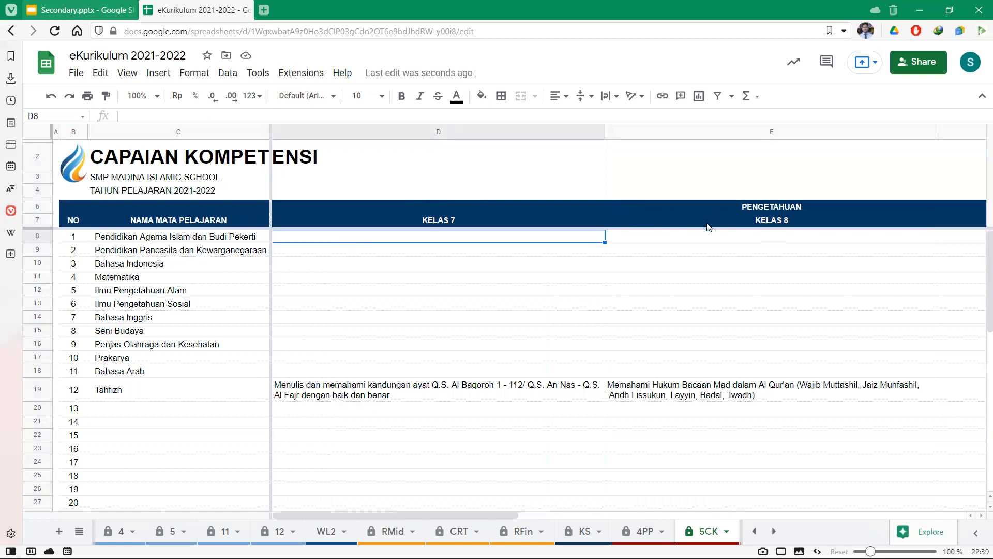
{"action": "left_click", "coordinate": [701, 238]}
{"action": "scroll", "coordinate": [702, 239], "scroll_direction": "right", "scroll_amount": 1}
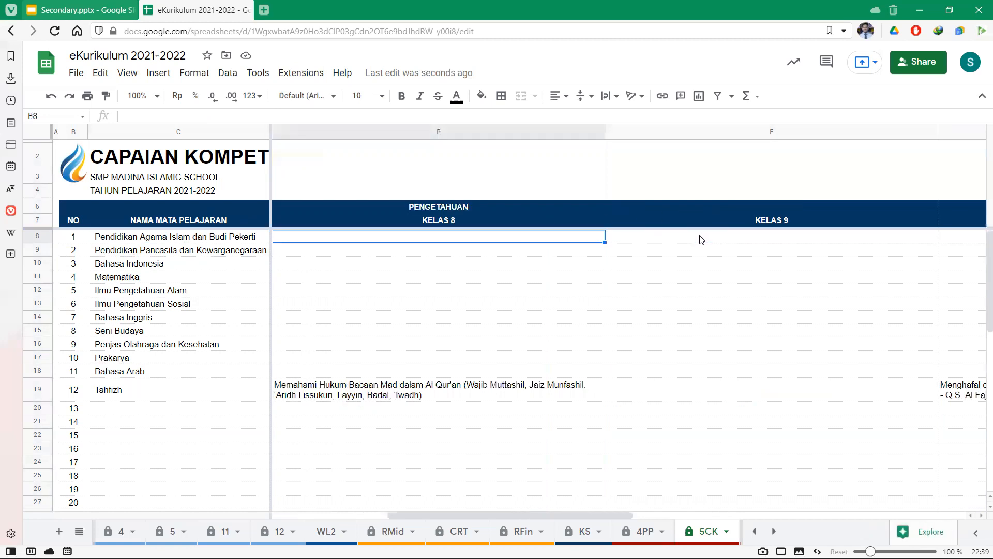
{"action": "scroll", "coordinate": [701, 239], "scroll_direction": "right", "scroll_amount": 3}
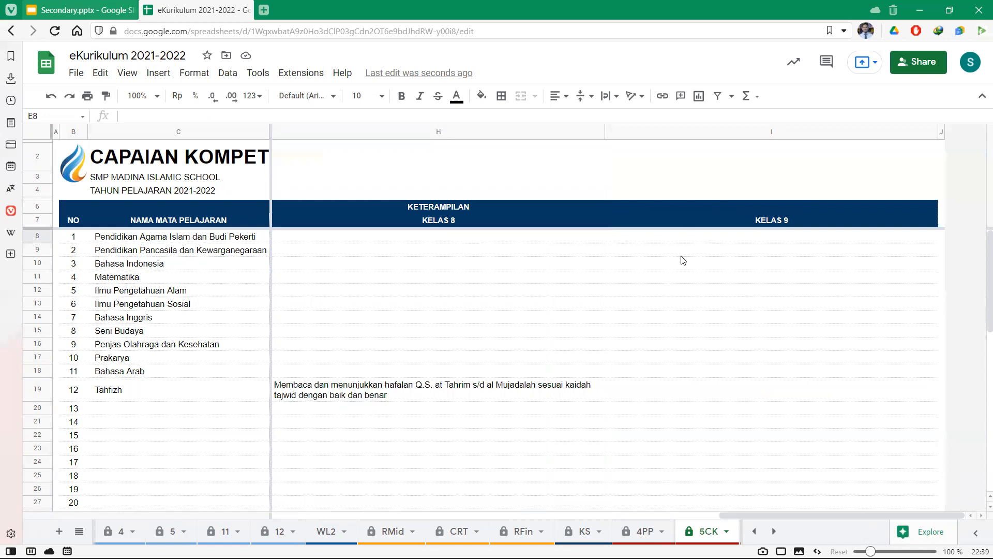
{"action": "left_click", "coordinate": [713, 240]}
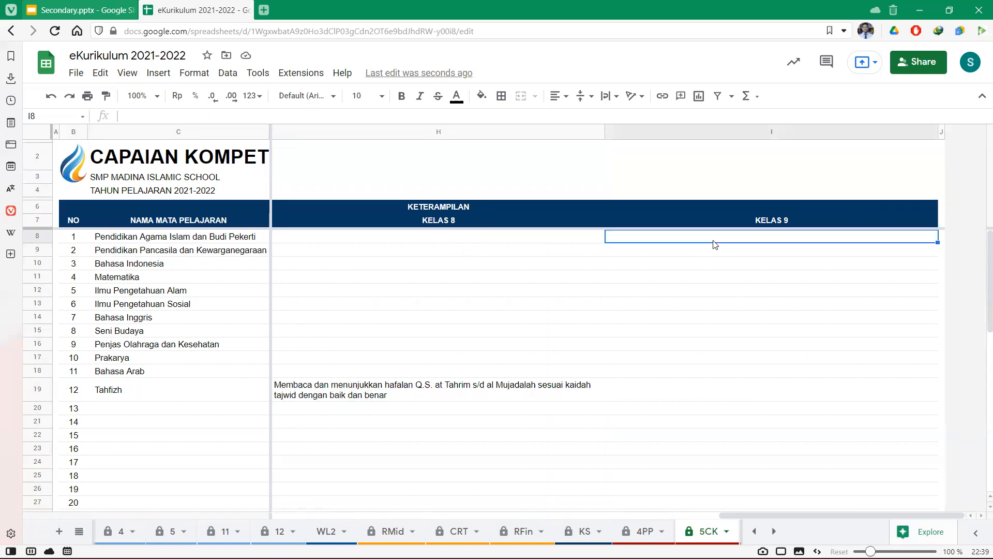
{"action": "left_click", "coordinate": [426, 132]}
{"action": "scroll", "coordinate": [436, 222], "scroll_direction": "left", "scroll_amount": 3}
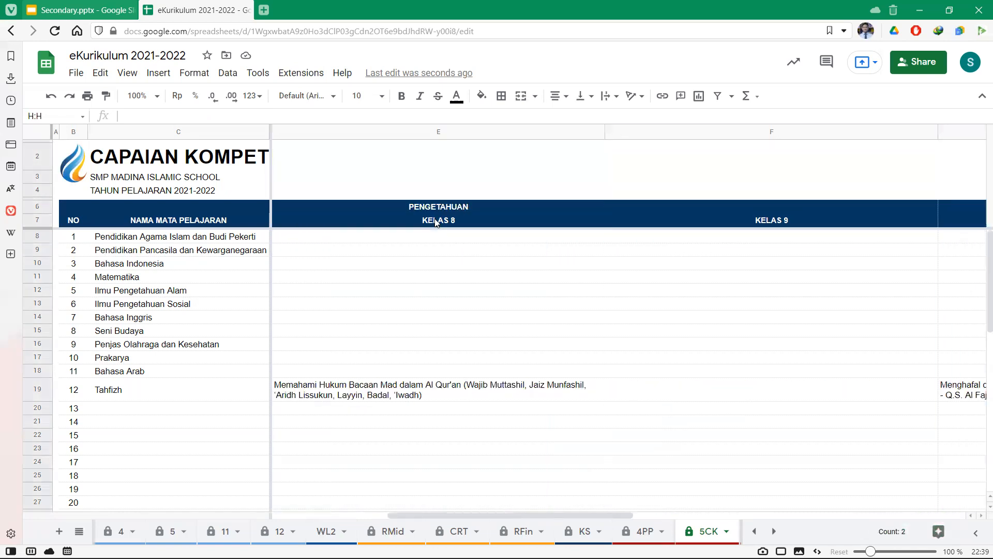
{"action": "scroll", "coordinate": [436, 222], "scroll_direction": "right", "scroll_amount": 3}
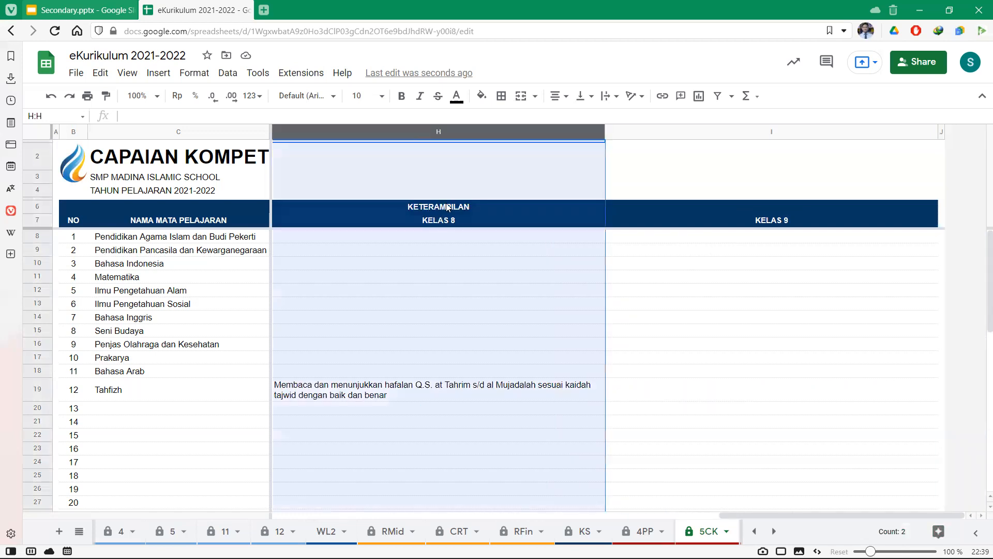
{"action": "left_click", "coordinate": [448, 207]}
{"action": "scroll", "coordinate": [455, 206], "scroll_direction": "left", "scroll_amount": 3}
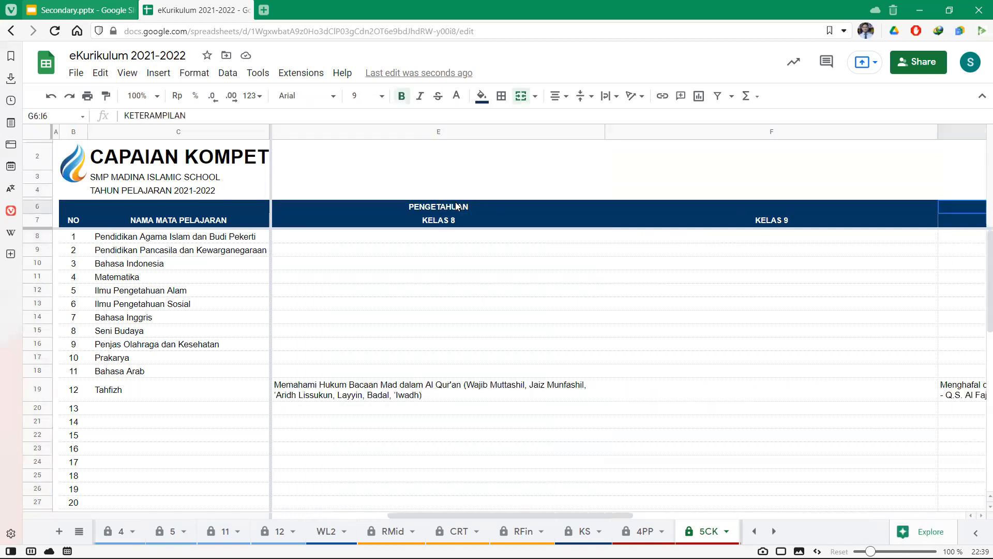
{"action": "scroll", "coordinate": [458, 206], "scroll_direction": "left", "scroll_amount": 2}
{"action": "scroll", "coordinate": [459, 202], "scroll_direction": "right", "scroll_amount": 2}
{"action": "scroll", "coordinate": [460, 202], "scroll_direction": "left", "scroll_amount": 2}
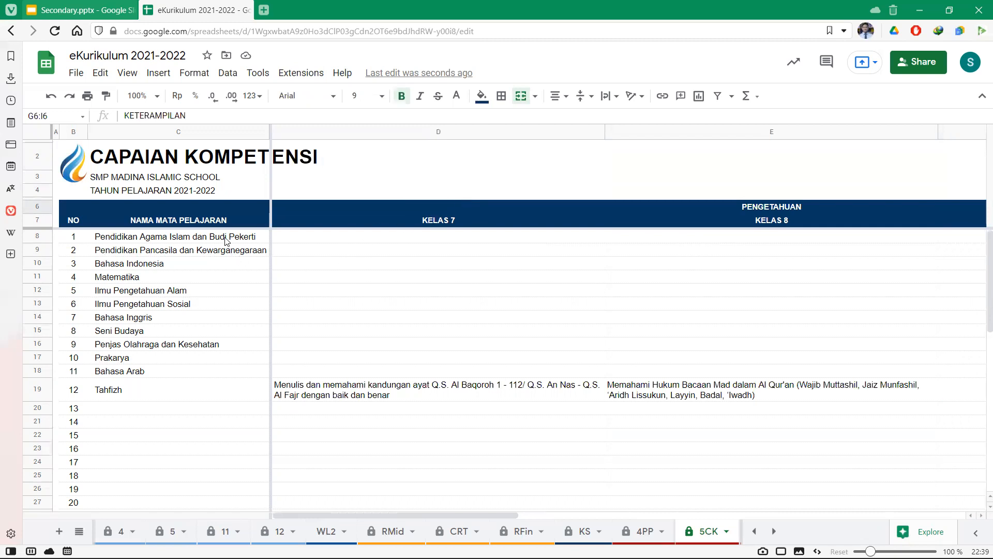
Recheck empty cells D8 and E8, then hide the 5CK sheet from its tab menu.
{"action": "left_click", "coordinate": [349, 238]}
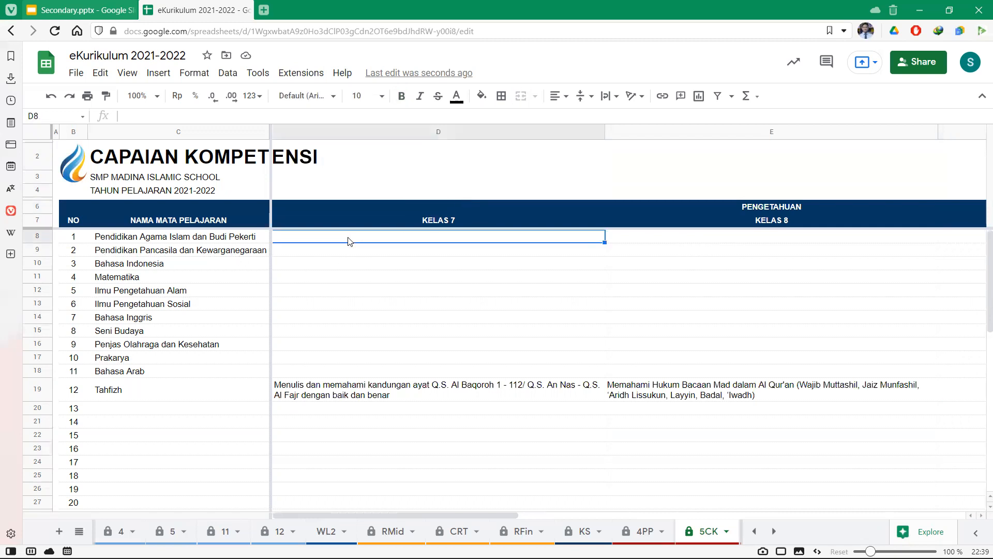
{"action": "left_click", "coordinate": [675, 236]}
{"action": "scroll", "coordinate": [675, 236], "scroll_direction": "right", "scroll_amount": 2}
{"action": "scroll", "coordinate": [675, 236], "scroll_direction": "left", "scroll_amount": 2}
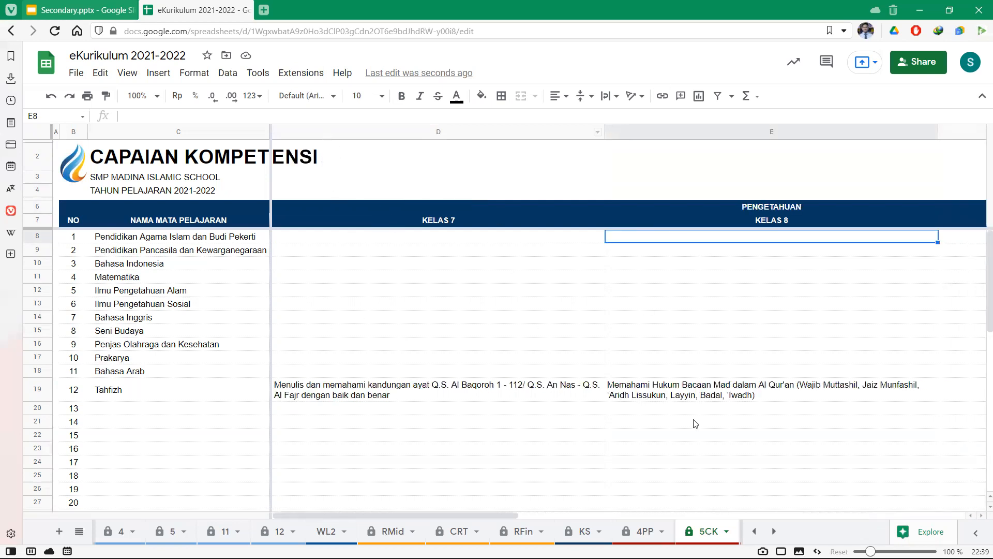
{"action": "right_click", "coordinate": [700, 532]}
{"action": "left_click", "coordinate": [706, 431]}
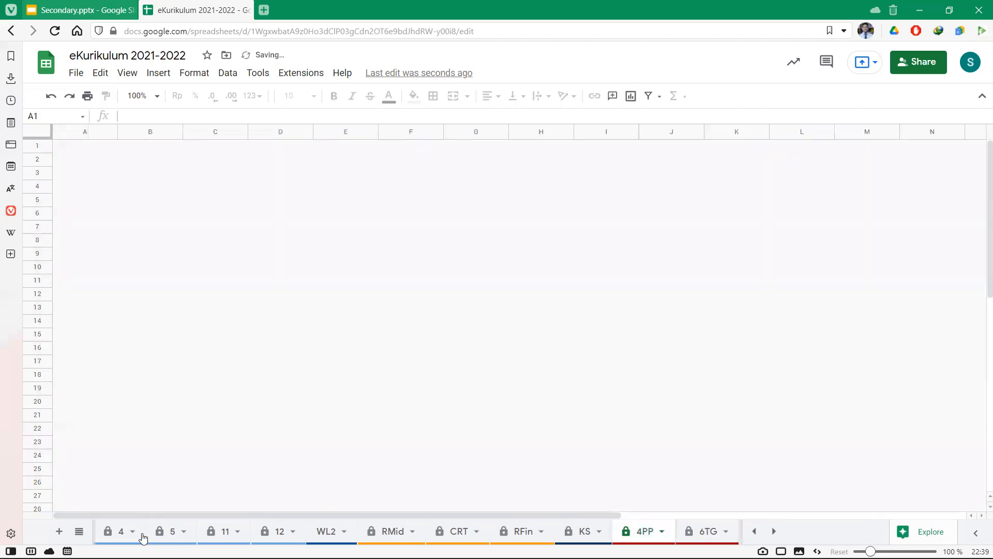
{"action": "left_click", "coordinate": [178, 539]}
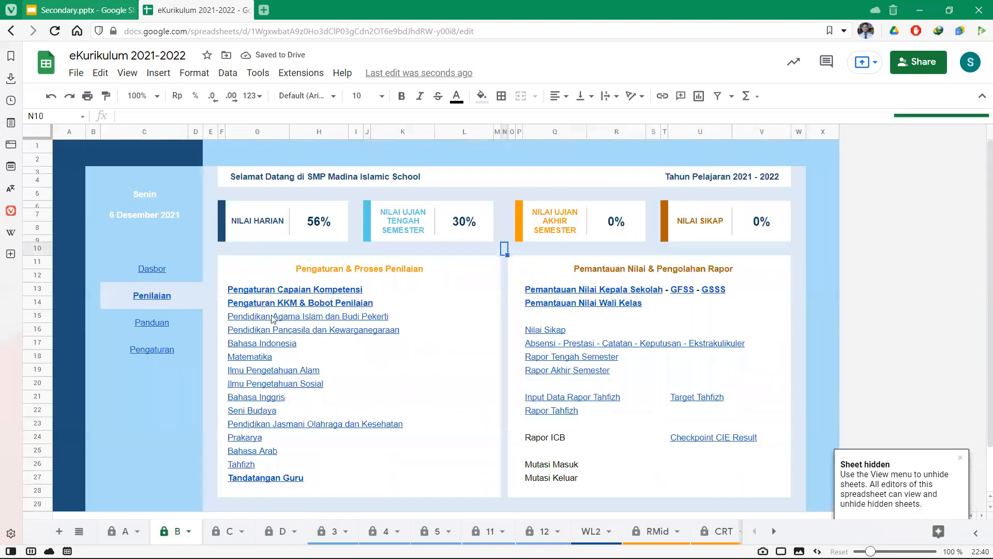
{"action": "mouse_move", "coordinate": [279, 307]}
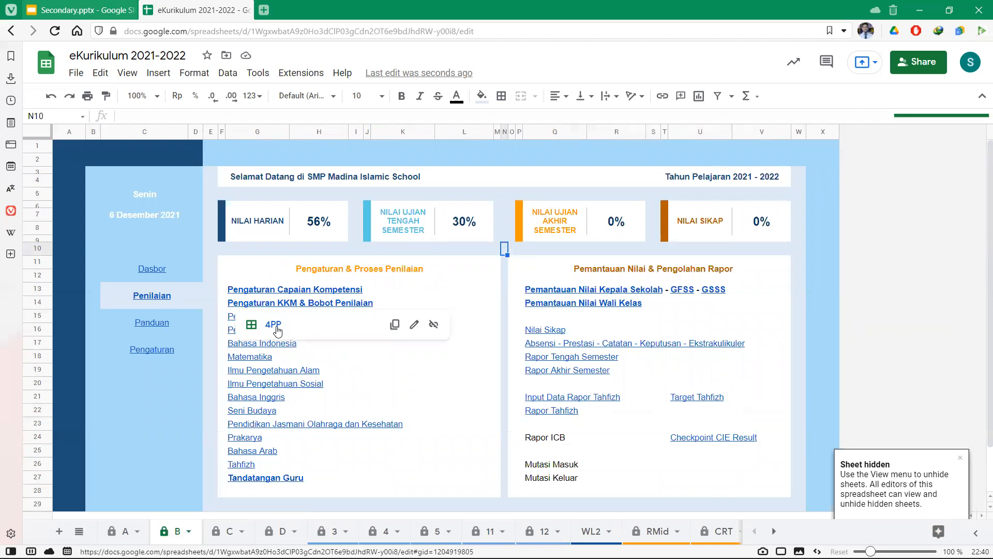
{"action": "left_click", "coordinate": [273, 324]}
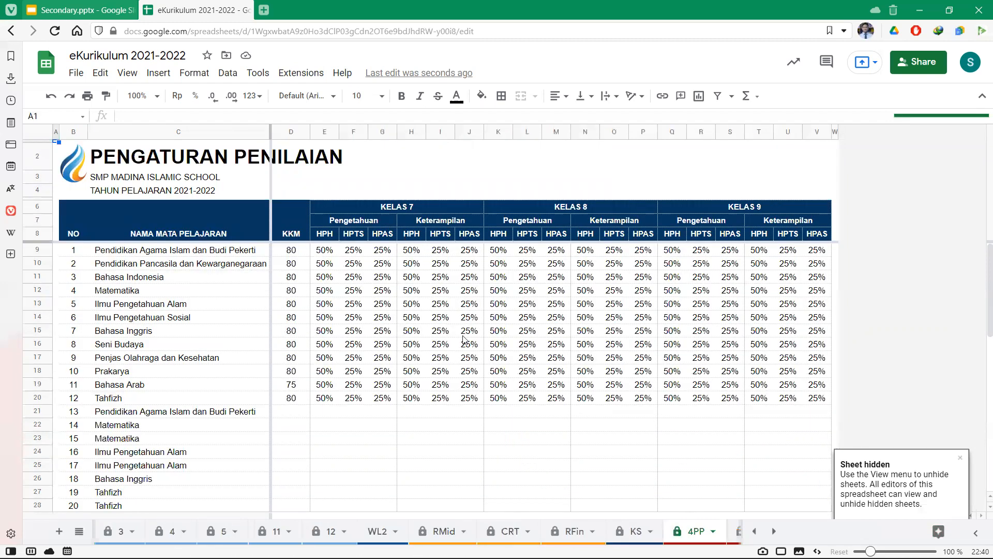
{"action": "scroll", "coordinate": [540, 455], "scroll_direction": "down", "scroll_amount": 3}
{"action": "scroll", "coordinate": [539, 455], "scroll_direction": "up", "scroll_amount": 3}
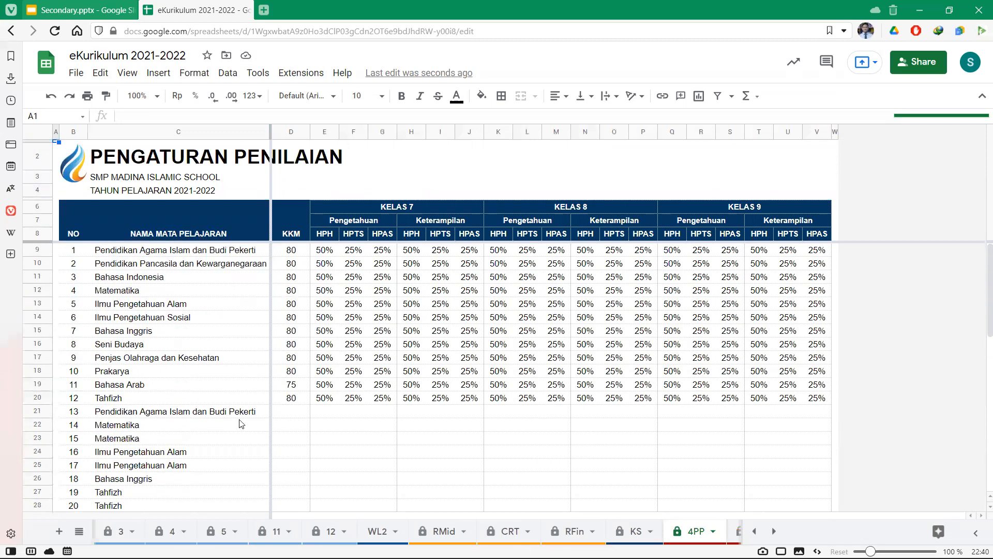
{"action": "left_click_drag", "start_coordinate": [37, 402], "coordinate": [31, 247]}
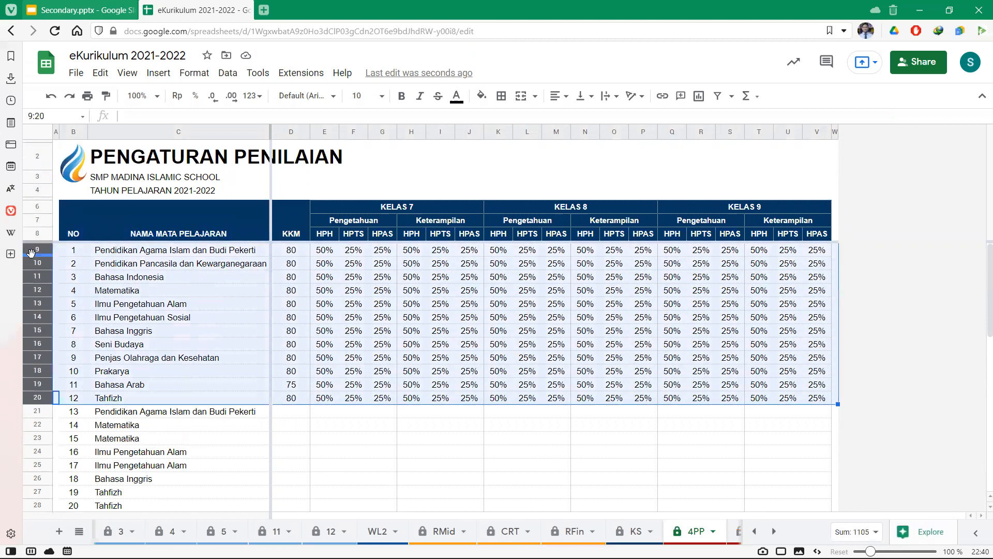
{"action": "left_click", "coordinate": [290, 389]}
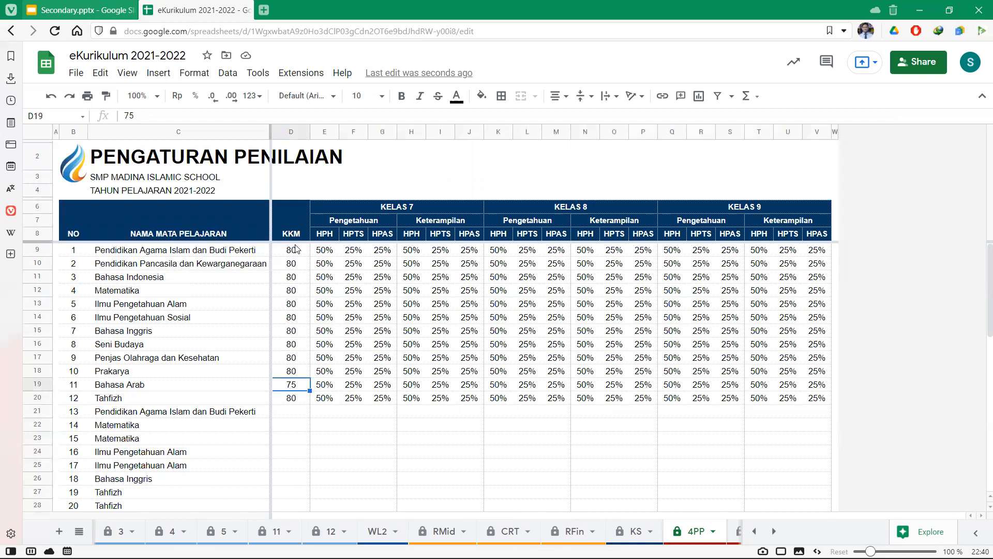
{"action": "left_click_drag", "start_coordinate": [295, 252], "coordinate": [306, 397]}
{"action": "left_click_drag", "start_coordinate": [326, 131], "coordinate": [711, 185]}
{"action": "left_click_drag", "start_coordinate": [776, 189], "coordinate": [395, 183]}
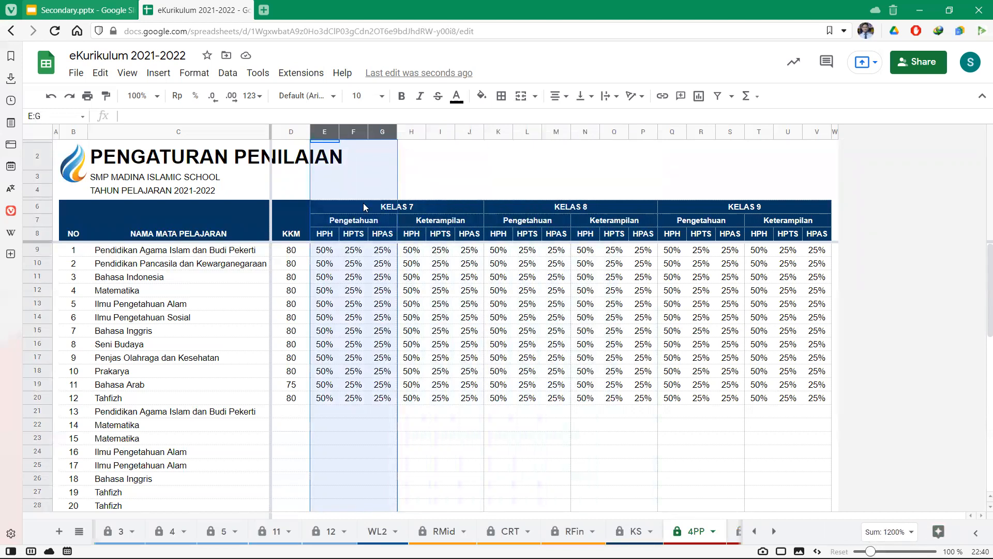
{"action": "left_click", "coordinate": [331, 238]}
Add a note starting with 'Ha' to the HPH heading.
{"action": "right_click", "coordinate": [331, 238]}
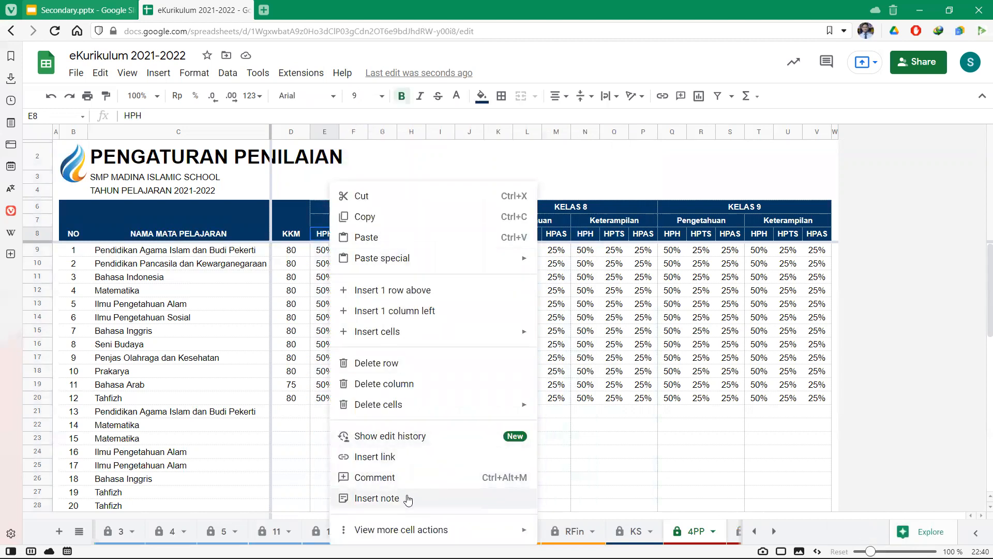
{"action": "left_click", "coordinate": [376, 497]}
{"action": "type", "text": "Hasil Penilaian Harian"}
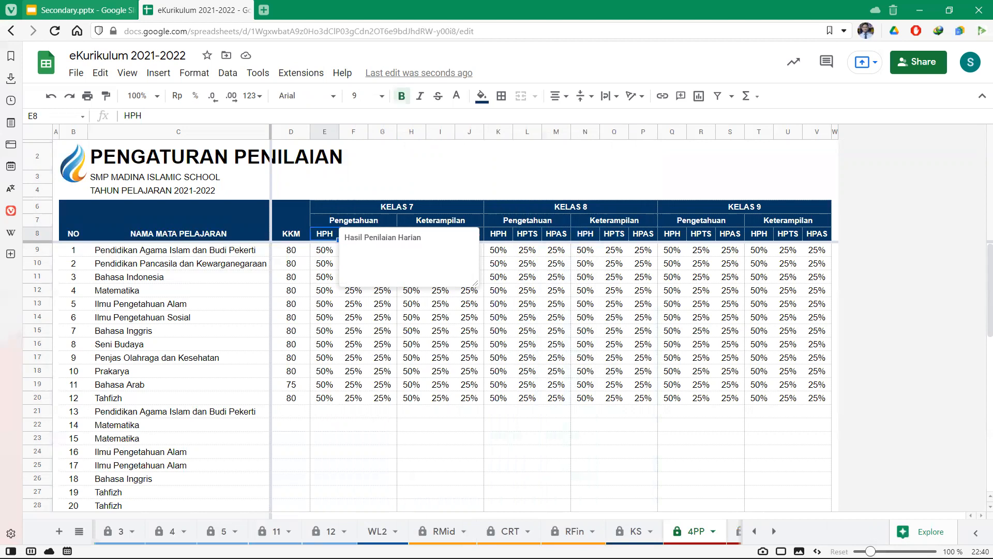
{"action": "left_click", "coordinate": [487, 444]}
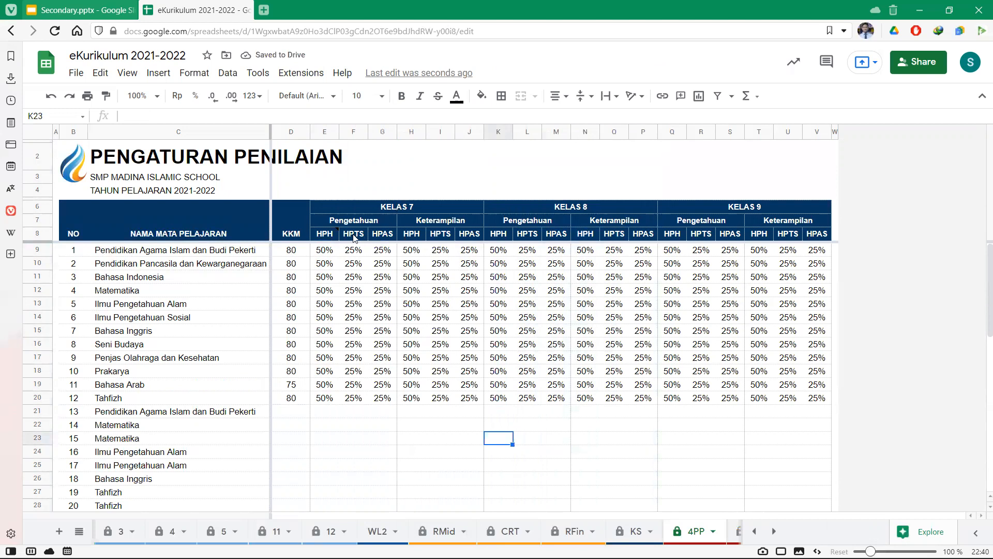
Add the note 'Hasil Penilaian Tengah Semester' to the HPTS header and select its text.
{"action": "right_click", "coordinate": [354, 238]}
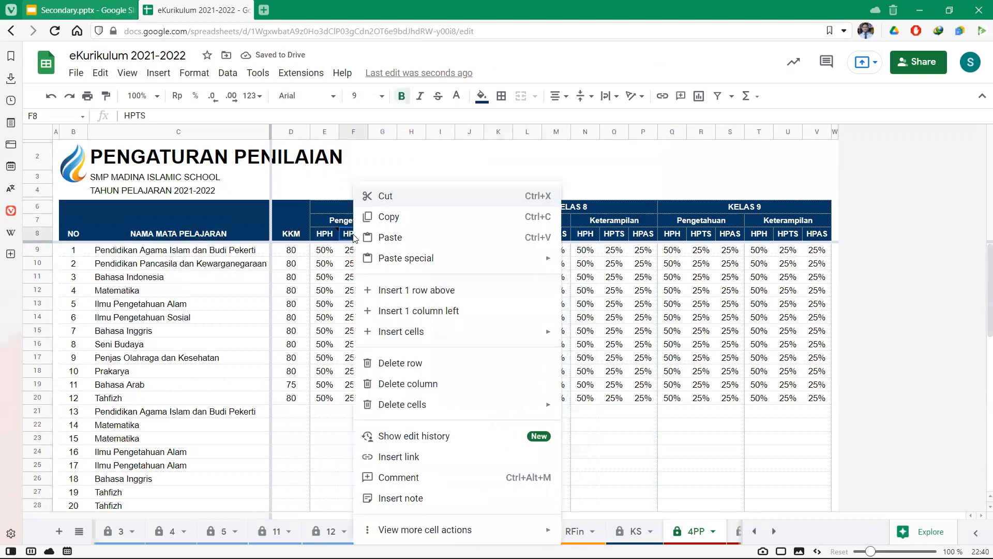
{"action": "left_click", "coordinate": [488, 497]}
{"action": "type", "text": "Hasi"}
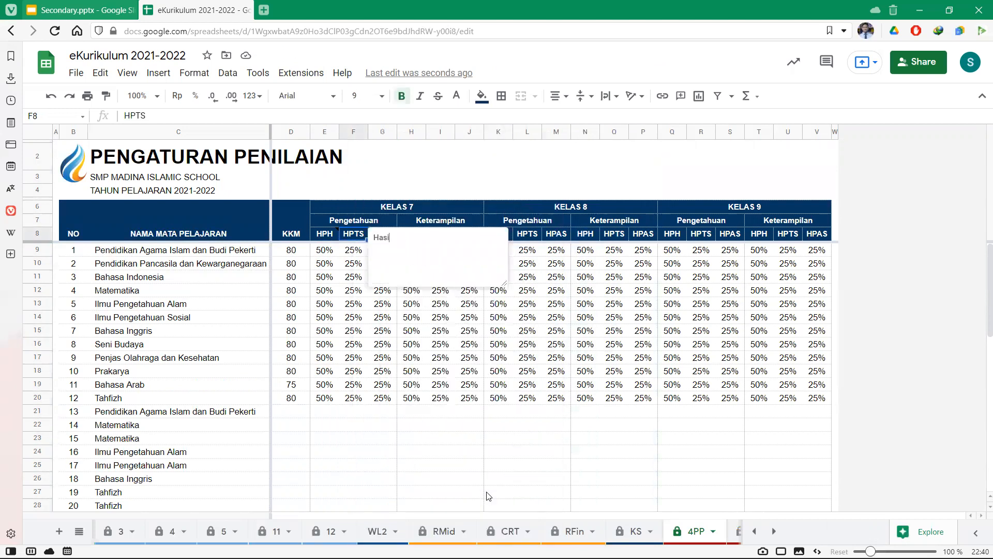
{"action": "type", "text": "l Penilaian Tengah Semester"}
{"action": "key", "text": "ctrl+a"}
{"action": "key", "text": "ctrl+c"}
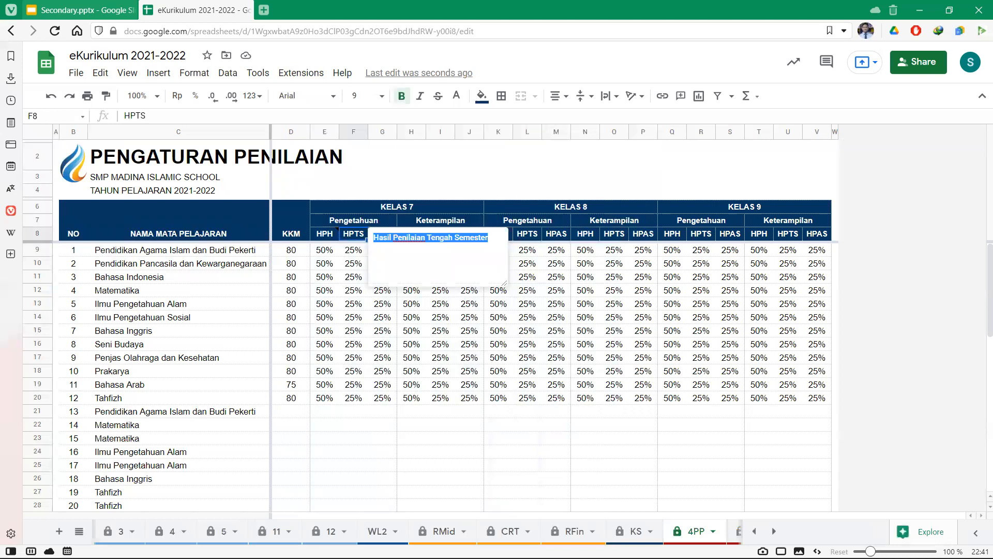
{"action": "left_click", "coordinate": [470, 411]}
Start a note on the HPAS header and dismiss the paste options.
{"action": "right_click", "coordinate": [382, 234]}
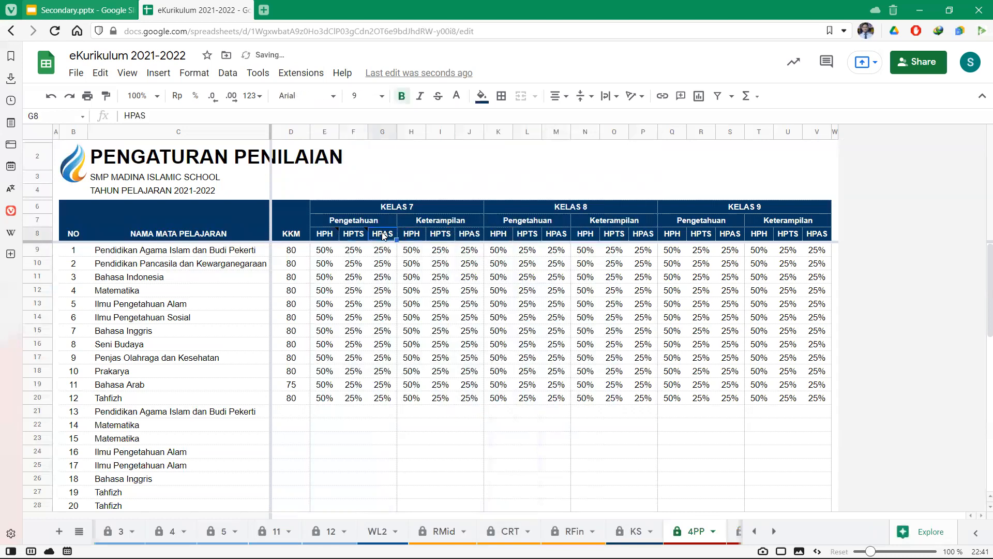
{"action": "left_click", "coordinate": [494, 497]}
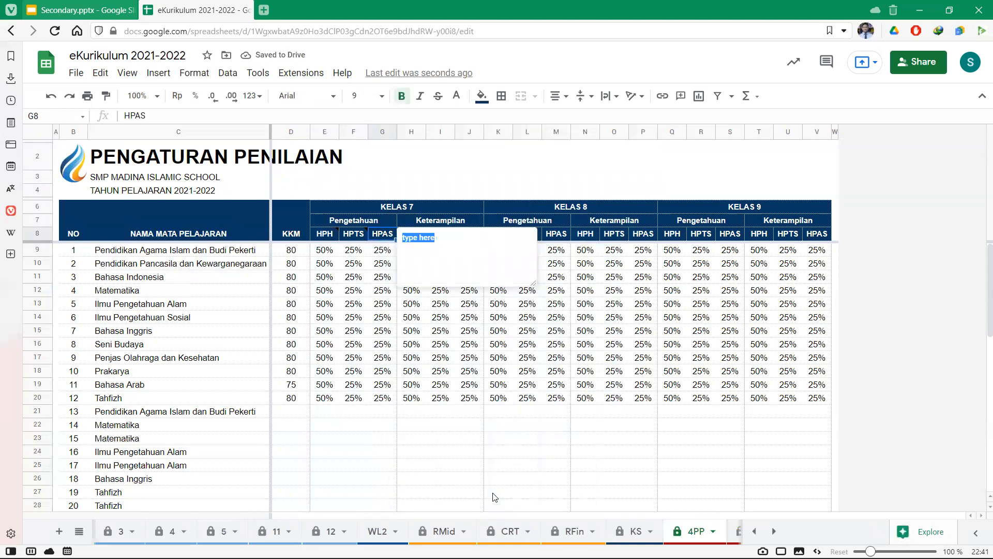
{"action": "left_click", "coordinate": [493, 494]}
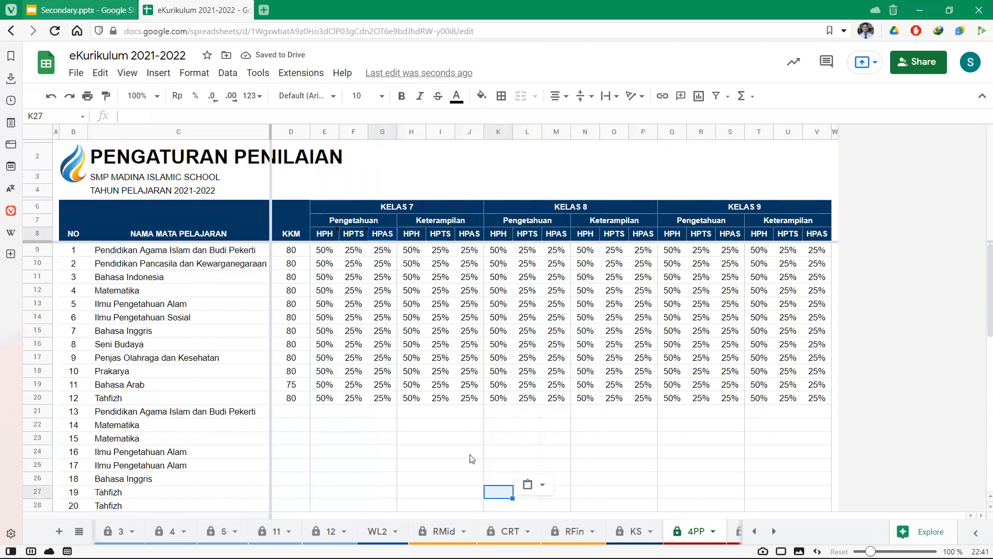
{"action": "left_click", "coordinate": [524, 461]}
{"action": "left_click", "coordinate": [500, 489]}
Write 'Hasil Penilaian Akhir Semester' in the HPAS note by pasting and swapping Tengah for Akhir.
{"action": "left_click", "coordinate": [392, 237]}
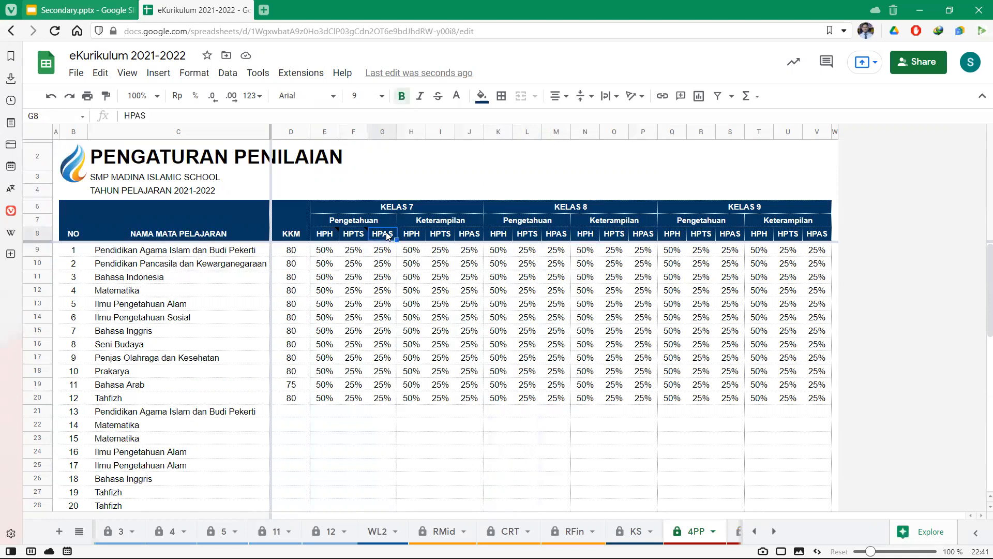
{"action": "right_click", "coordinate": [391, 237]}
{"action": "left_click", "coordinate": [472, 496]}
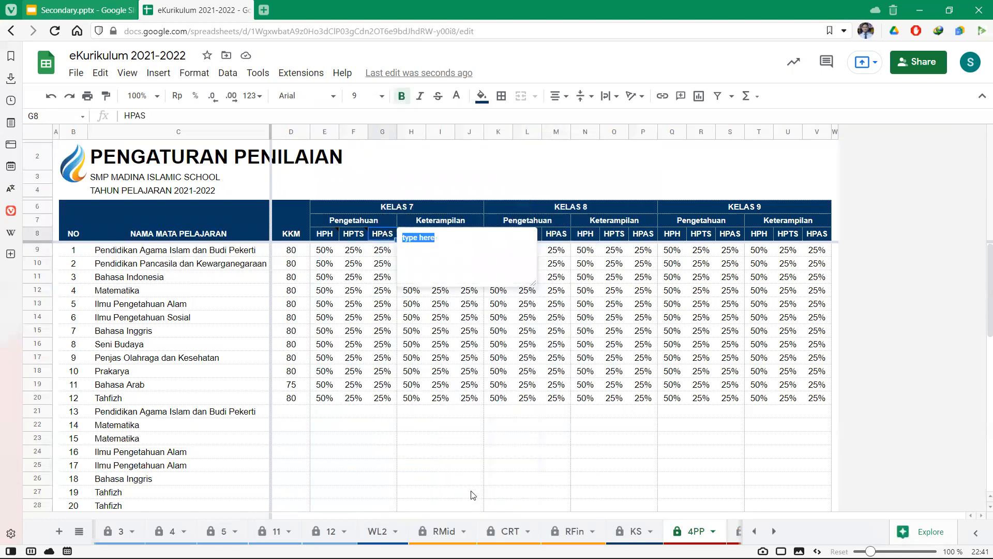
{"action": "key", "text": "ctrl+v"}
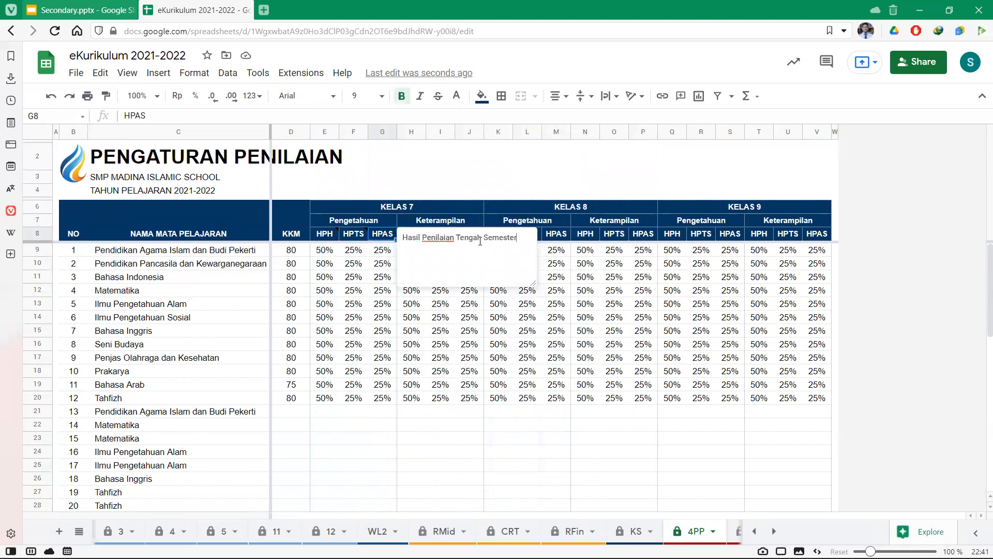
{"action": "key", "text": "BackSpace"}
{"action": "key", "text": "BackSpace"}
{"action": "key", "text": "BackSpace"}
{"action": "key", "text": "BackSpace"}
{"action": "key", "text": "BackSpace"}
{"action": "key", "text": "BackSpace"}
{"action": "type", "text": "Akhir"}
{"action": "key", "text": "Return"}
{"action": "left_click", "coordinate": [453, 455]}
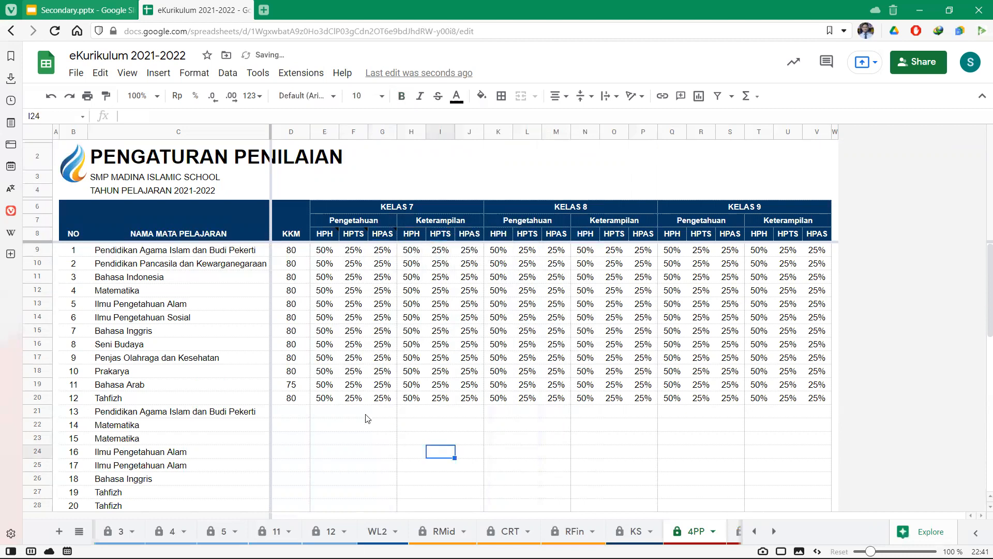
{"action": "left_click", "coordinate": [324, 390]}
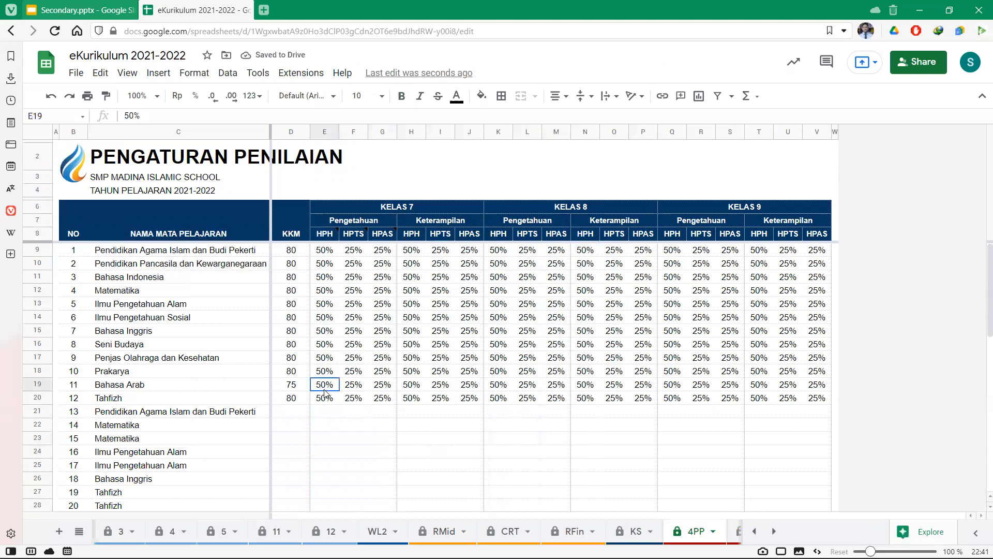
{"action": "left_click_drag", "start_coordinate": [325, 393], "coordinate": [390, 388]}
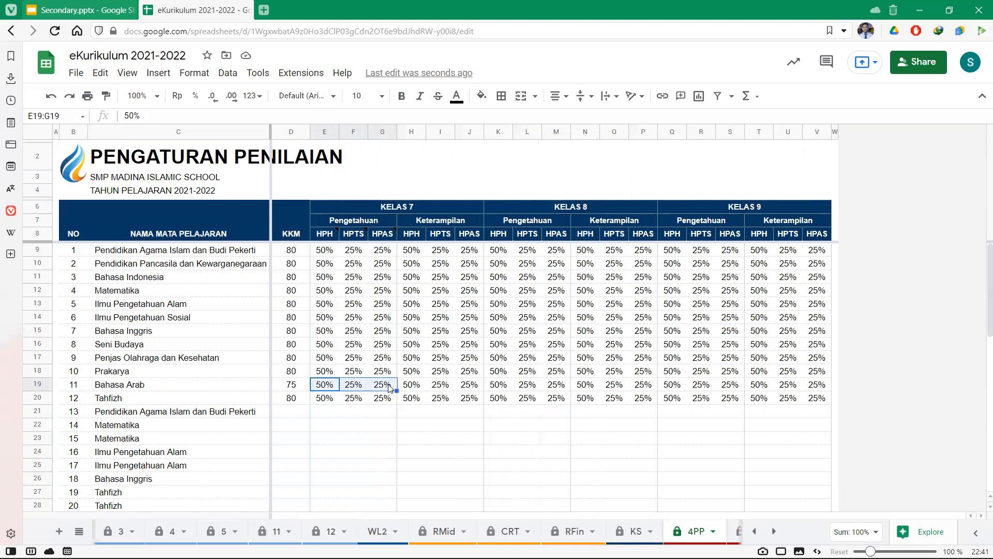
{"action": "left_click", "coordinate": [439, 132]}
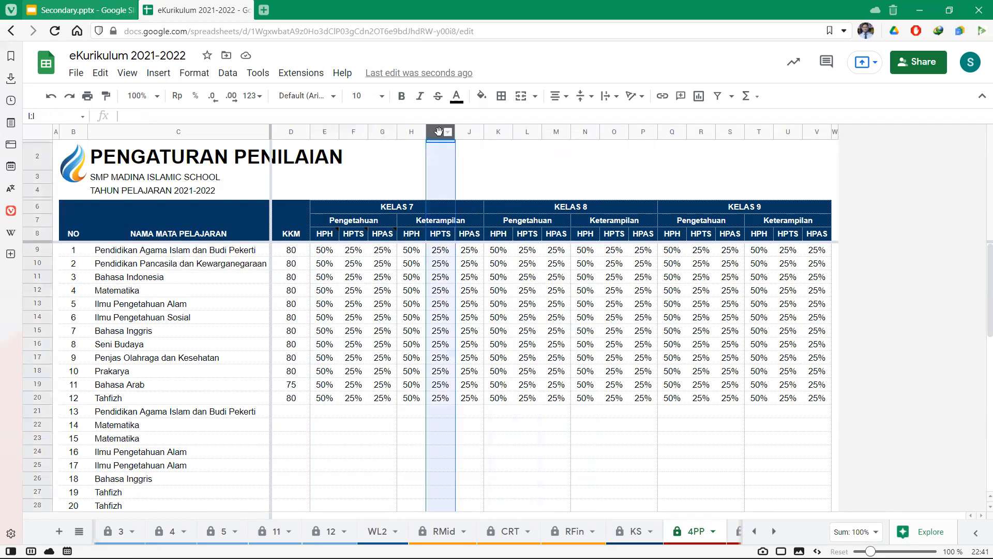
{"action": "left_click", "coordinate": [441, 385]}
{"action": "key", "text": "Delete"}
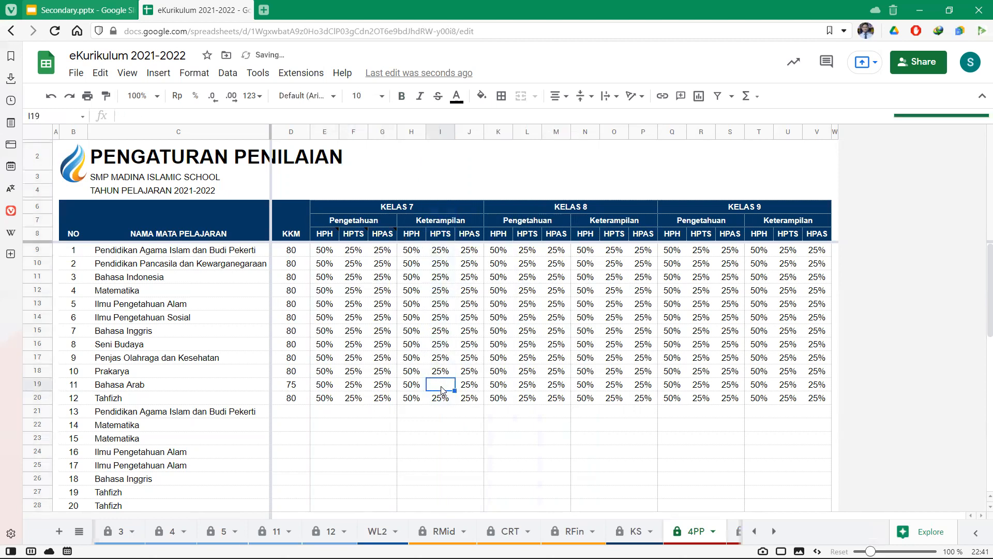
{"action": "key", "text": "Right"}
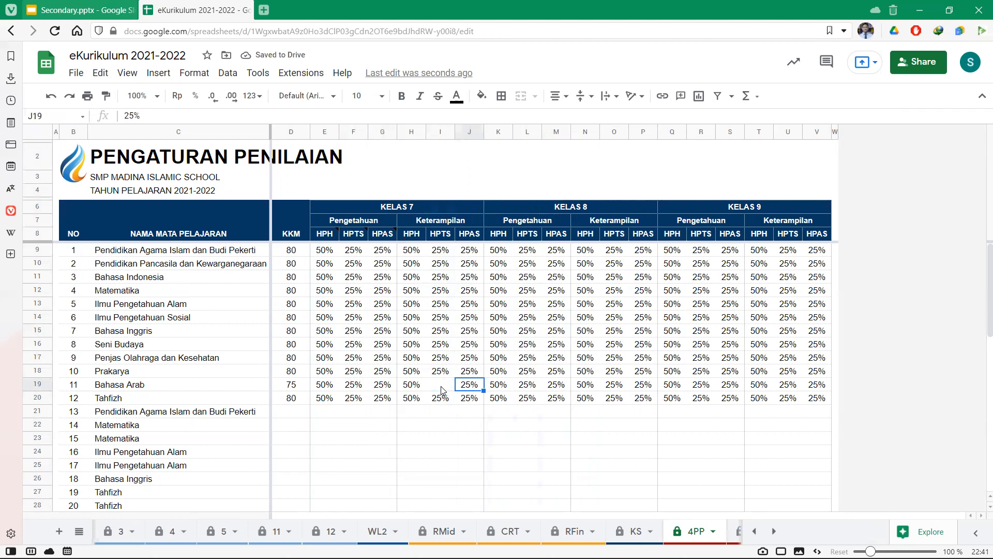
{"action": "type", "text": "50"}
{"action": "key", "text": "Return"}
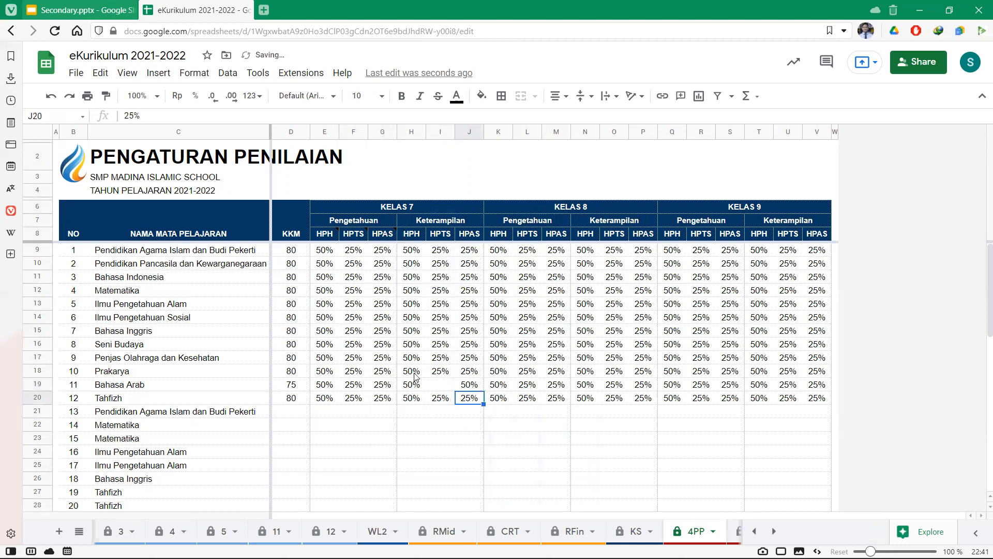
{"action": "key", "text": "ctrl+z"}
{"action": "key", "text": "ctrl+z"}
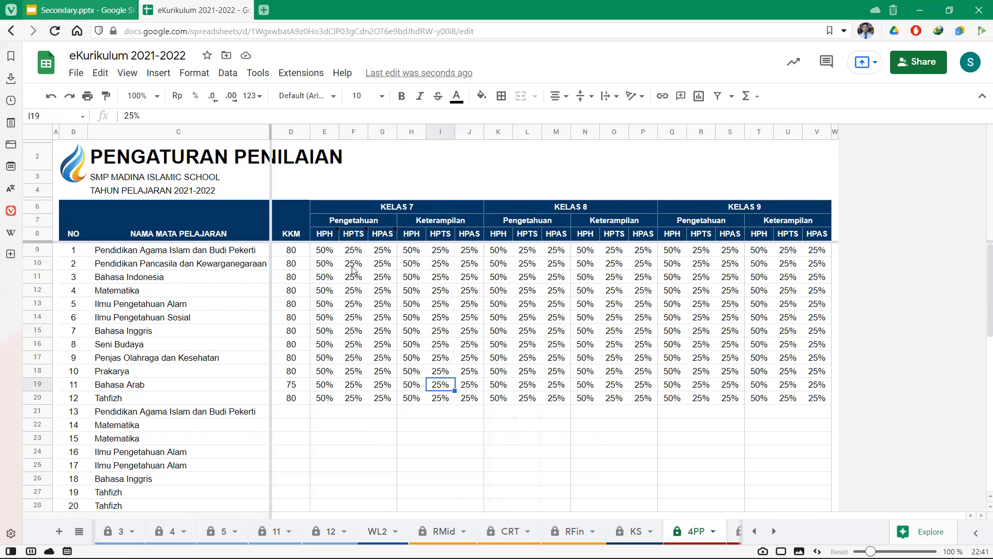
{"action": "left_click_drag", "start_coordinate": [317, 253], "coordinate": [818, 402]}
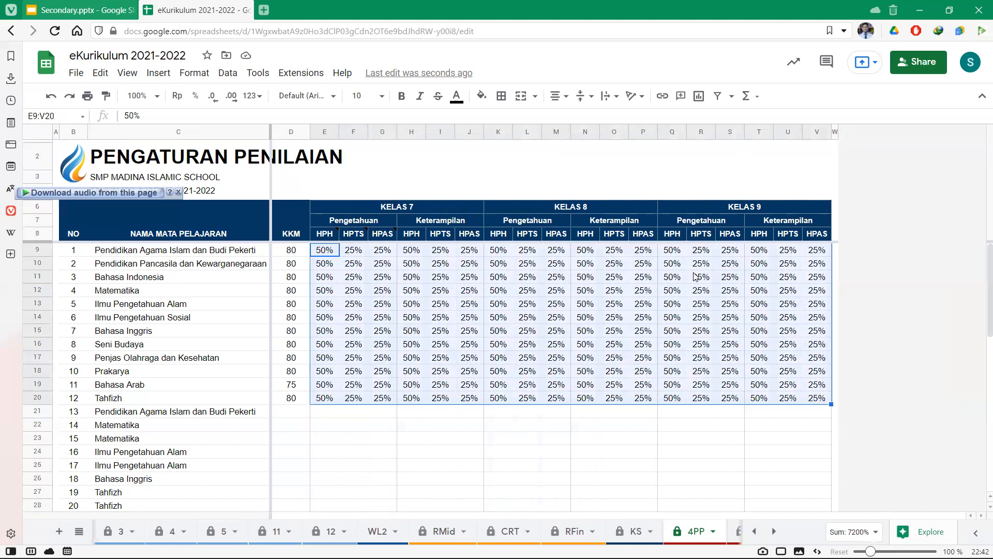
{"action": "left_click", "coordinate": [552, 309]}
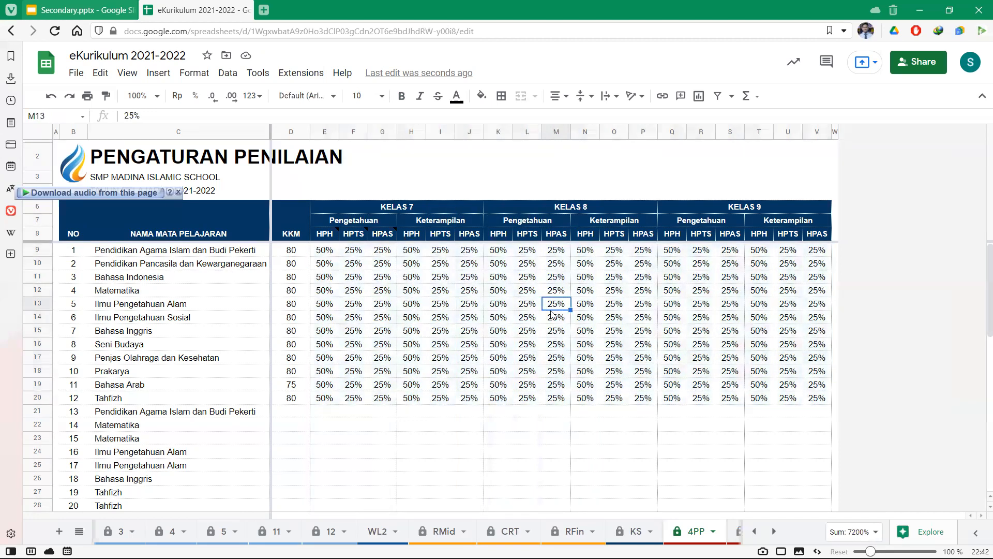
{"action": "left_click", "coordinate": [325, 251]}
{"action": "left_click_drag", "start_coordinate": [350, 249], "coordinate": [386, 254]}
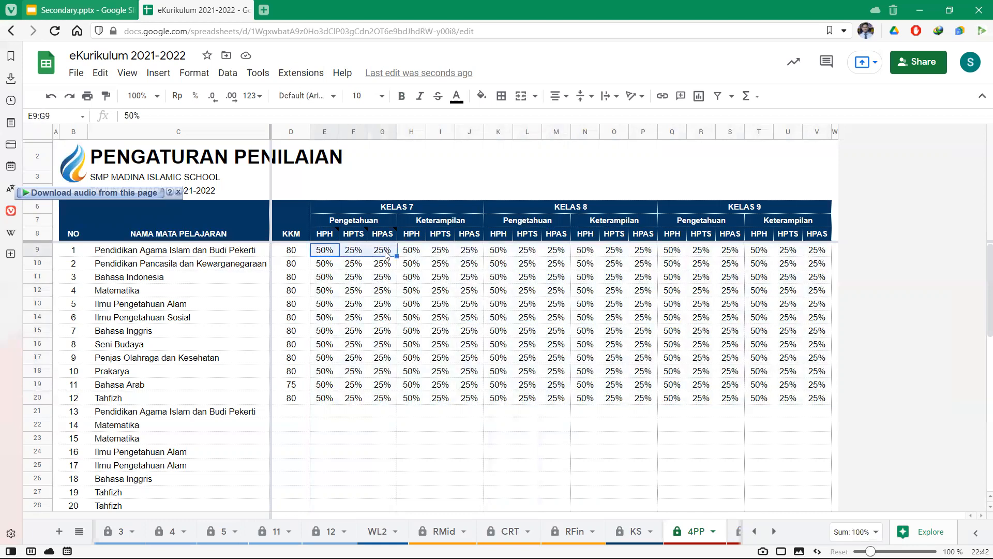
{"action": "left_click_drag", "start_coordinate": [325, 252], "coordinate": [814, 401]}
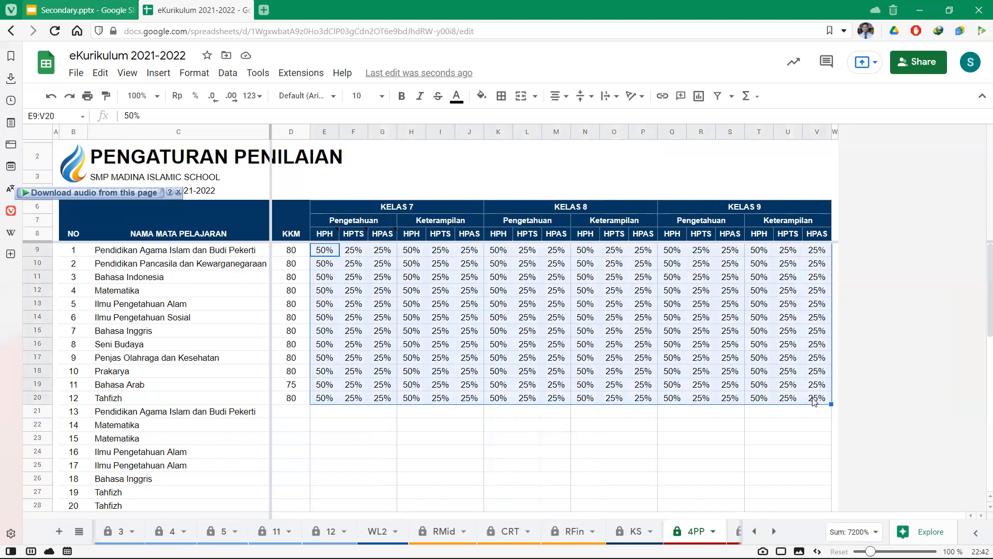
{"action": "left_click", "coordinate": [505, 459]}
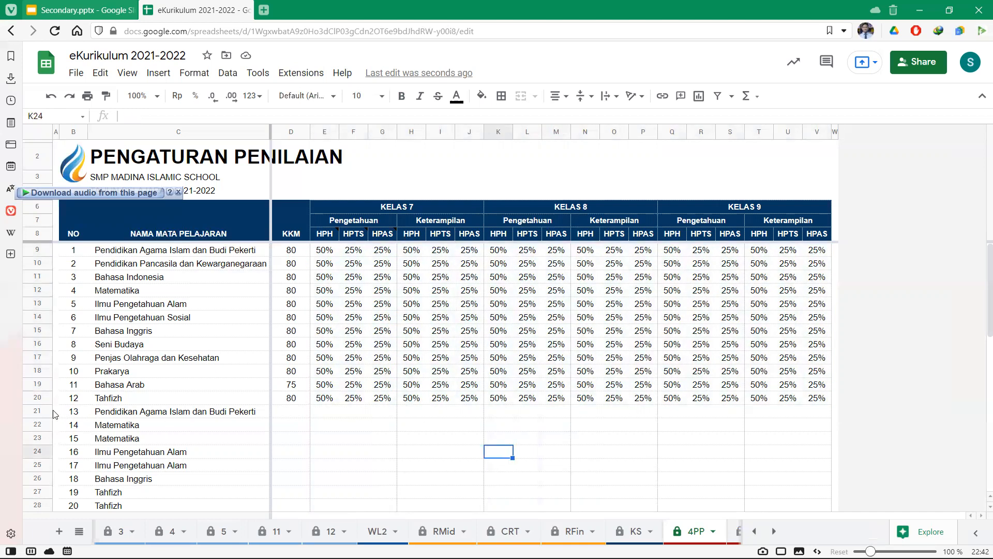
{"action": "left_click_drag", "start_coordinate": [52, 413], "coordinate": [63, 439]}
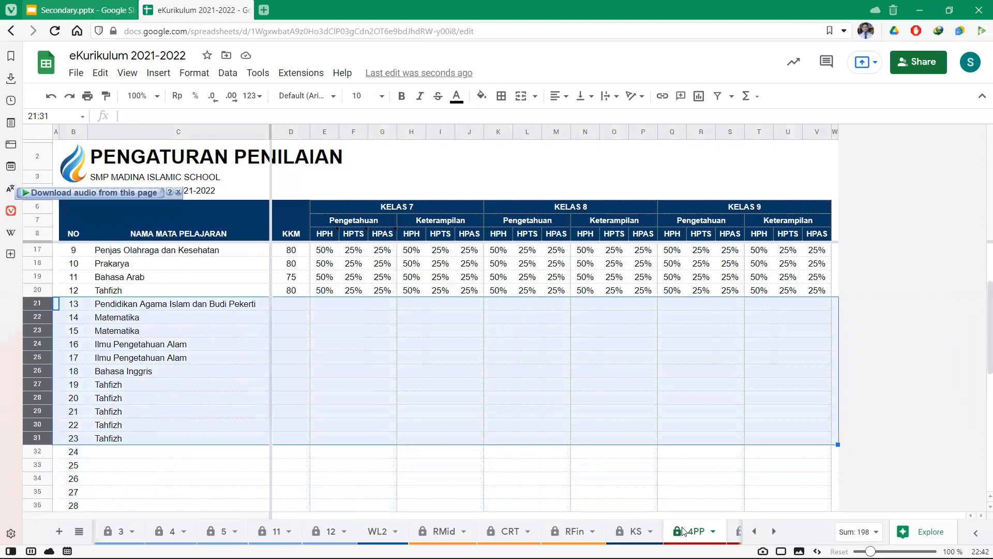
Hide the 4PP sheet and return to the sheet B dashboard through the all-sheets list.
{"action": "right_click", "coordinate": [694, 538]}
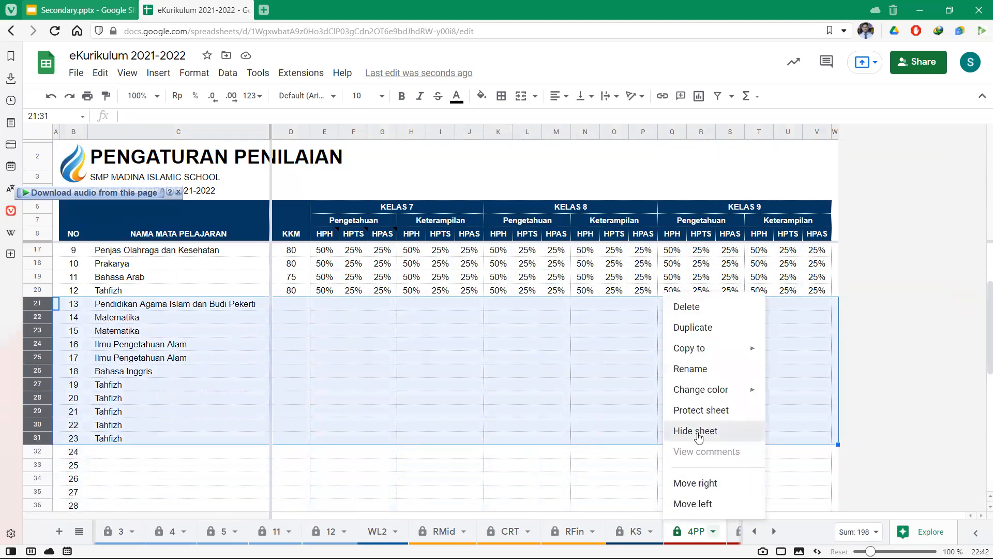
{"action": "left_click", "coordinate": [78, 536]}
{"action": "scroll", "coordinate": [111, 385], "scroll_direction": "up", "scroll_amount": 10}
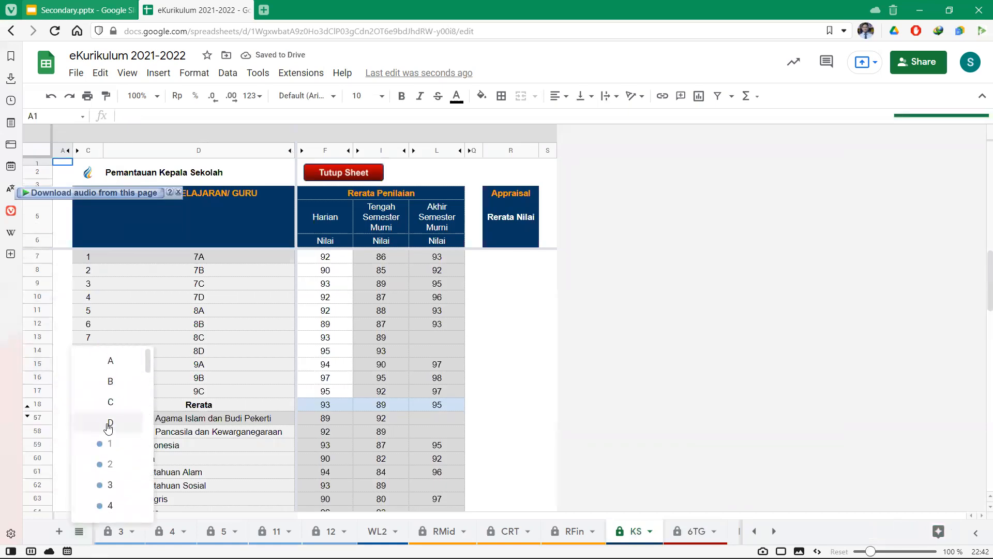
{"action": "left_click", "coordinate": [110, 381]}
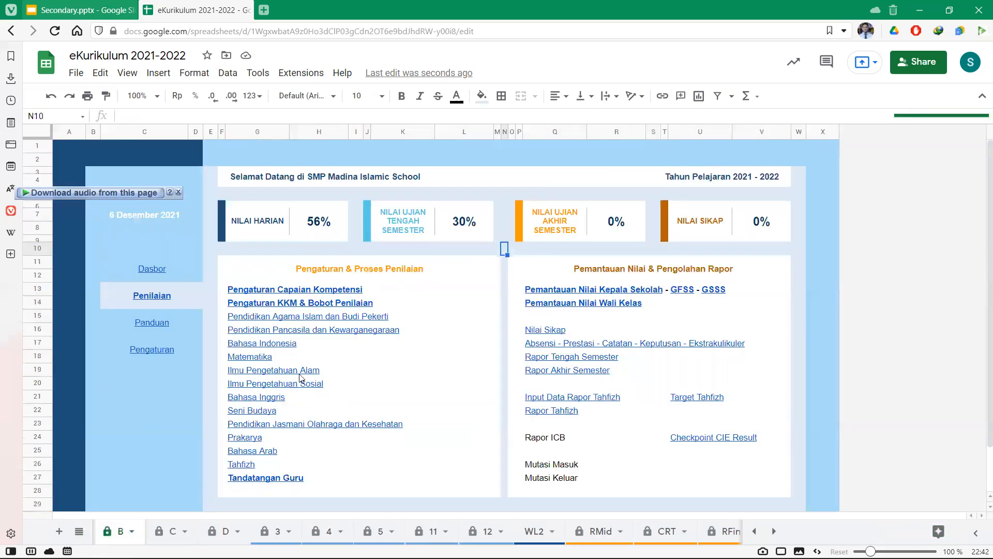
Follow the Tahfizh link from the dashboard to grade sheet 12.
{"action": "left_click", "coordinate": [356, 361]}
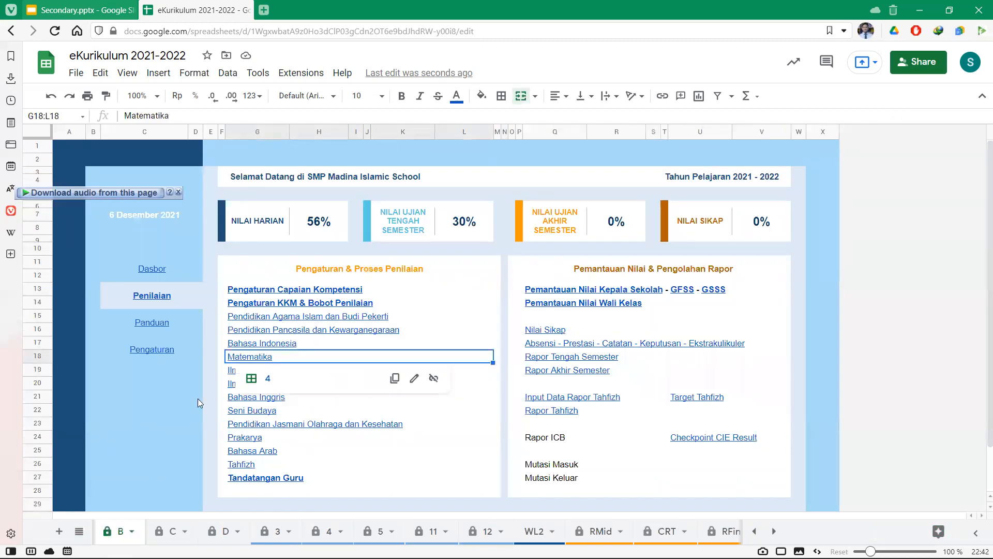
{"action": "left_click", "coordinate": [175, 438]}
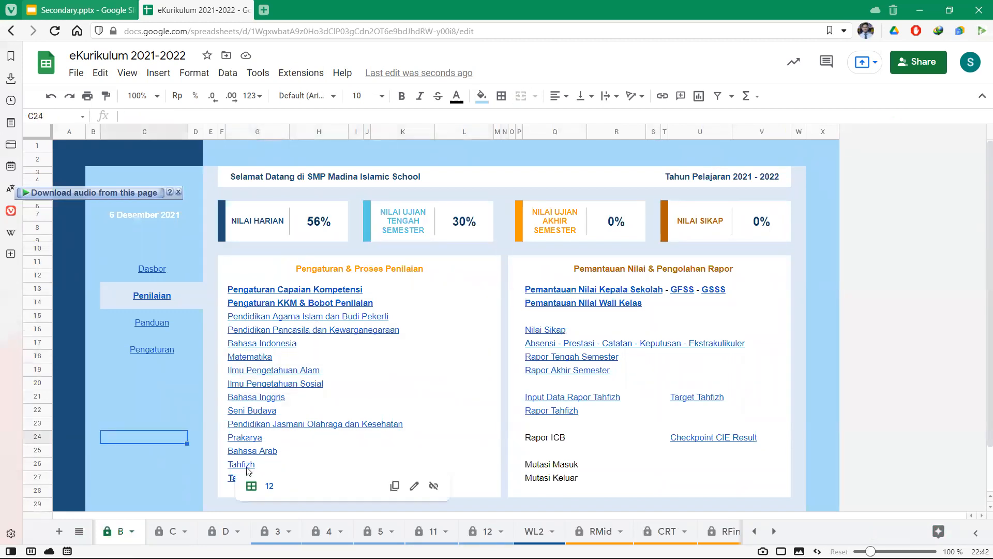
{"action": "left_click", "coordinate": [247, 471]}
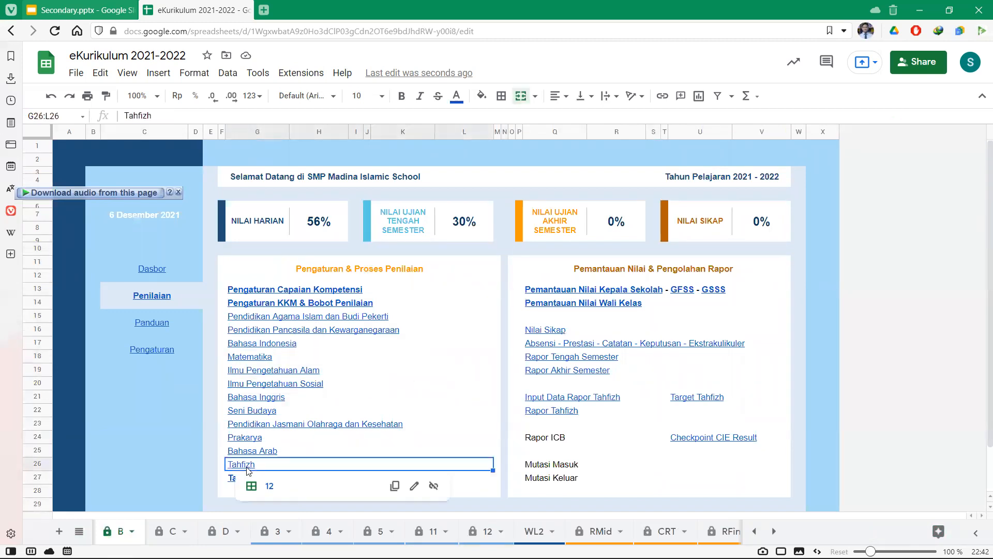
{"action": "left_click", "coordinate": [268, 486]}
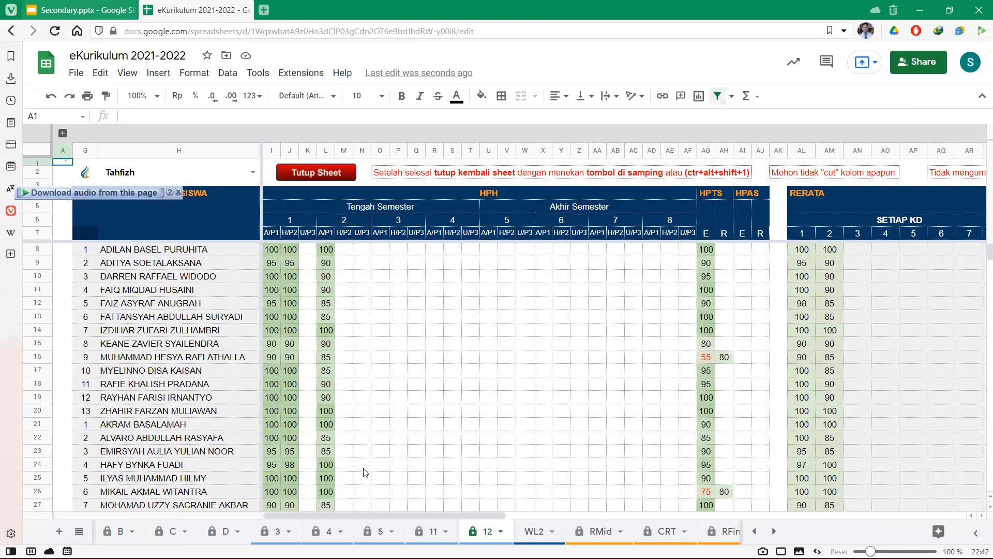
{"action": "scroll", "coordinate": [606, 345], "scroll_direction": "right", "scroll_amount": 5}
{"action": "scroll", "coordinate": [606, 346], "scroll_direction": "left", "scroll_amount": 5}
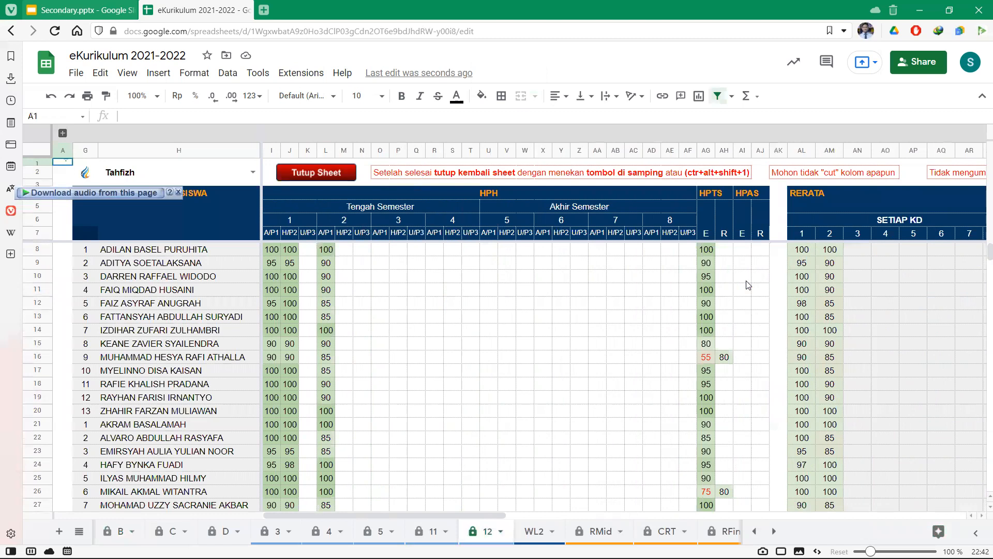
{"action": "left_click", "coordinate": [379, 208]}
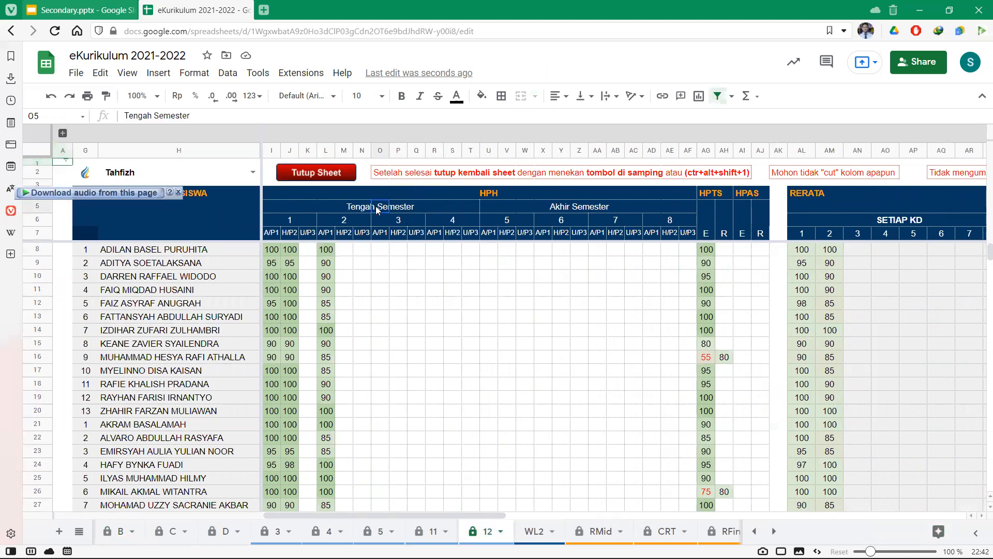
{"action": "left_click_drag", "start_coordinate": [287, 206], "coordinate": [451, 240]}
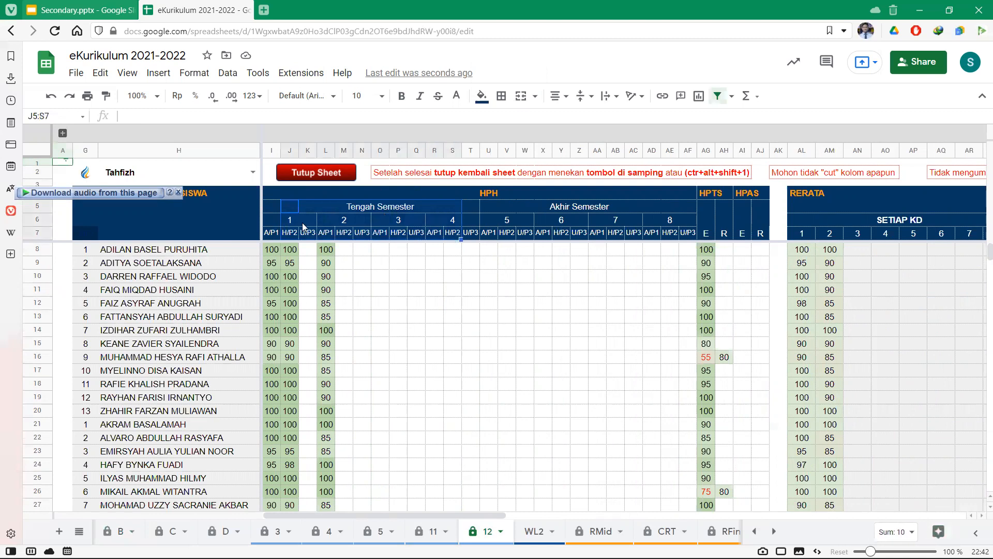
{"action": "left_click", "coordinate": [501, 206]}
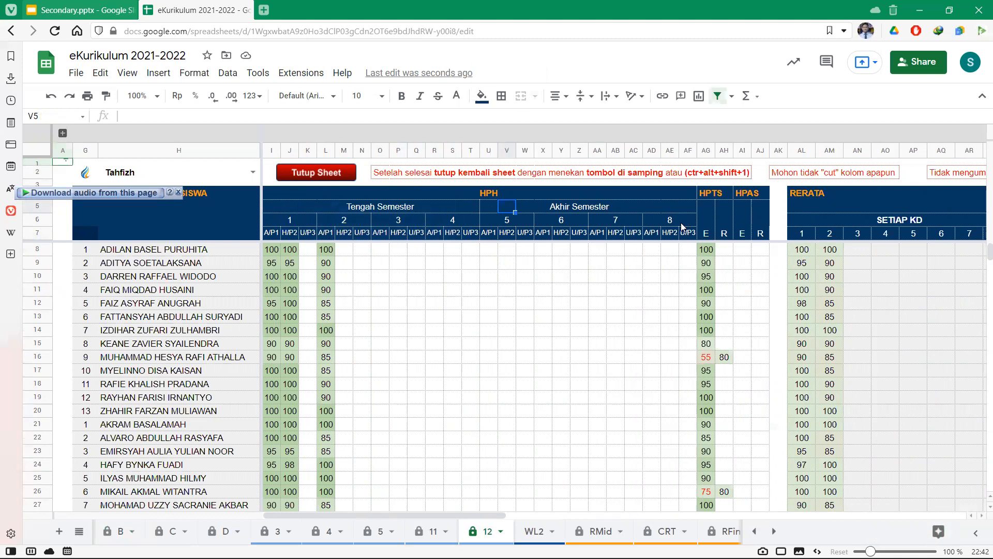
{"action": "left_click", "coordinate": [706, 151]}
{"action": "left_click", "coordinate": [708, 235]}
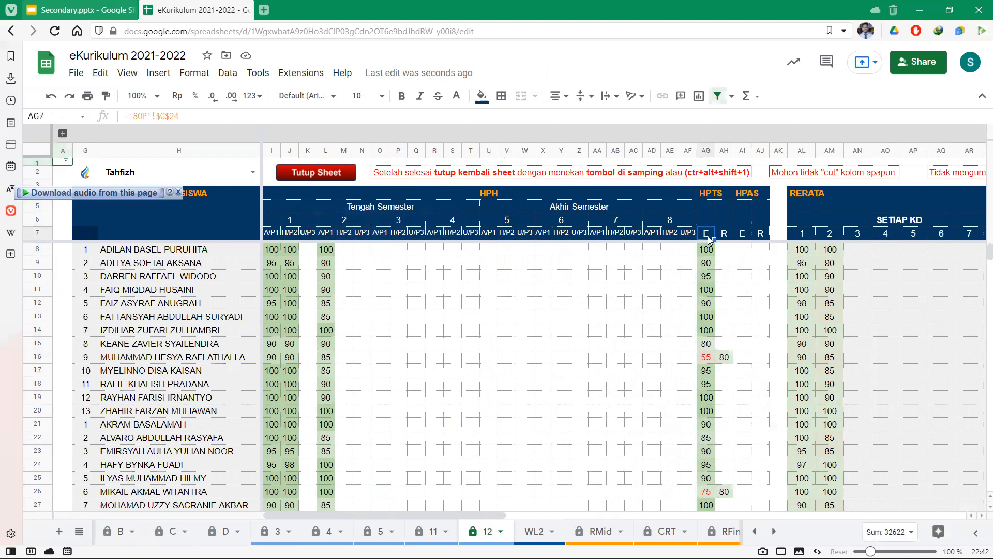
{"action": "left_click", "coordinate": [726, 237]}
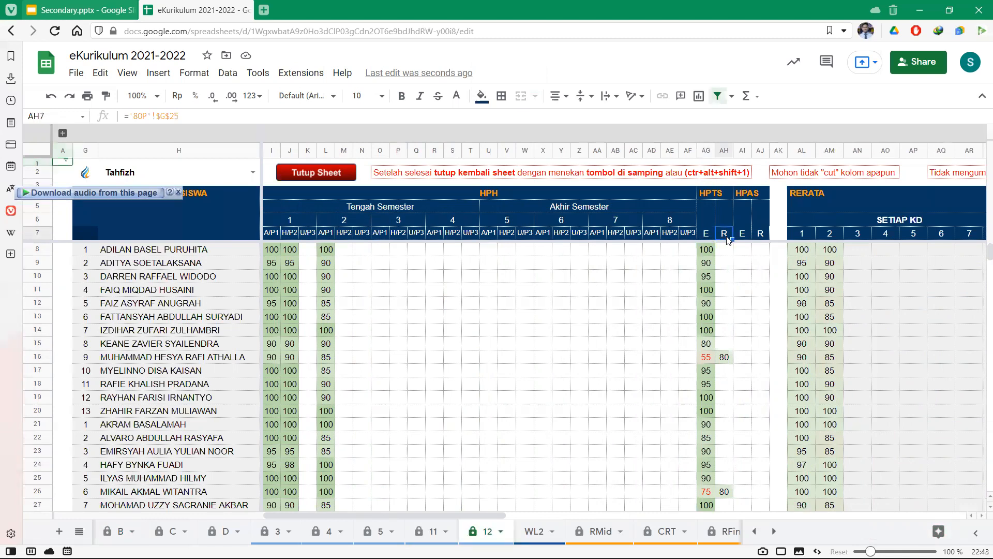
{"action": "left_click_drag", "start_coordinate": [743, 150], "coordinate": [761, 150]}
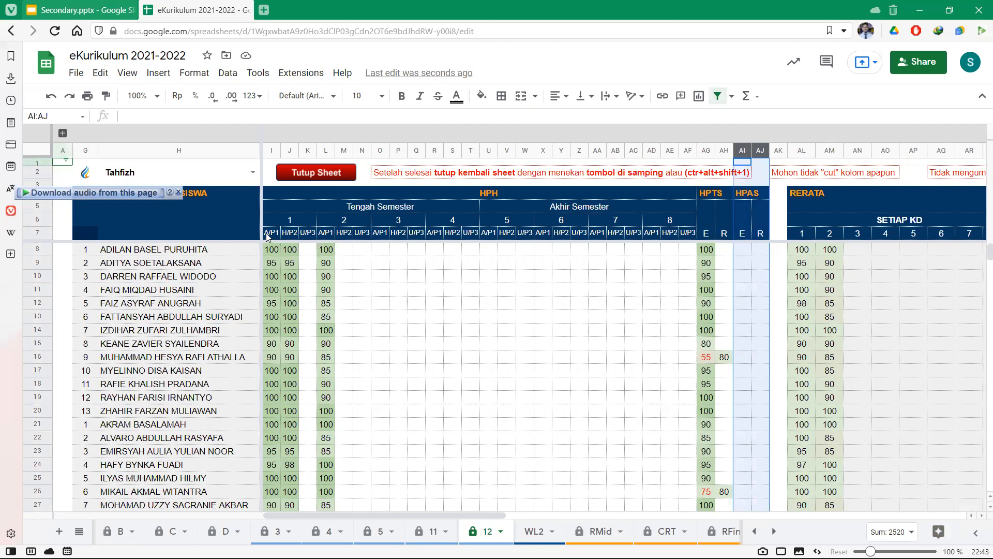
{"action": "left_click_drag", "start_coordinate": [268, 237], "coordinate": [564, 234]}
{"action": "left_click_drag", "start_coordinate": [459, 234], "coordinate": [307, 238]}
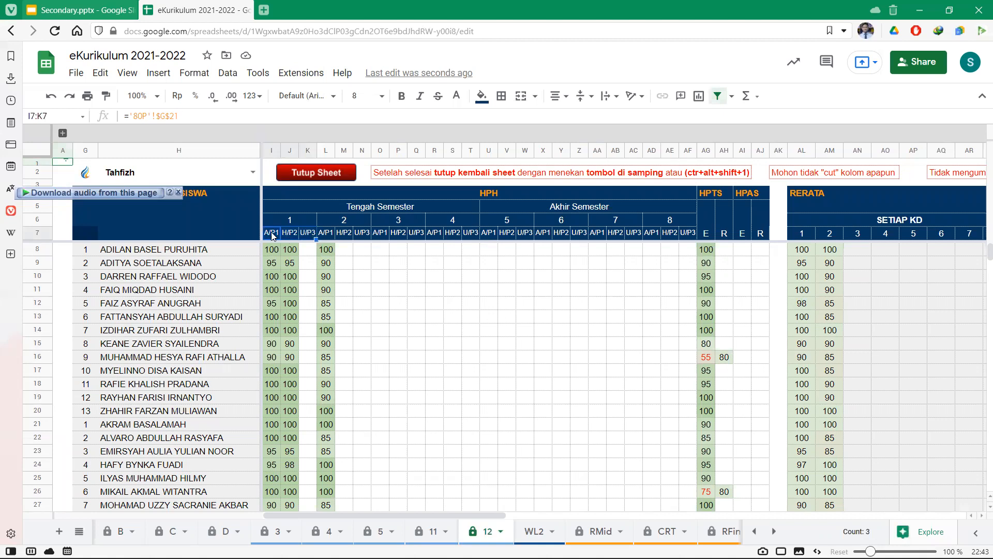
{"action": "left_click_drag", "start_coordinate": [272, 233], "coordinate": [307, 232]}
{"action": "left_click", "coordinate": [402, 308]}
{"action": "scroll", "coordinate": [401, 307], "scroll_direction": "right", "scroll_amount": 3}
{"action": "scroll", "coordinate": [402, 307], "scroll_direction": "right", "scroll_amount": 8}
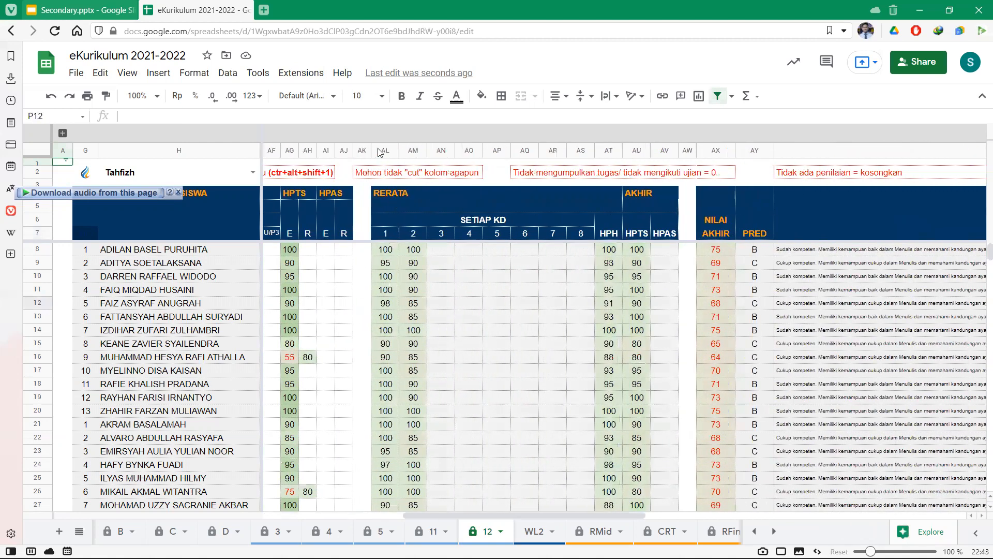
{"action": "left_click_drag", "start_coordinate": [385, 150], "coordinate": [570, 154]}
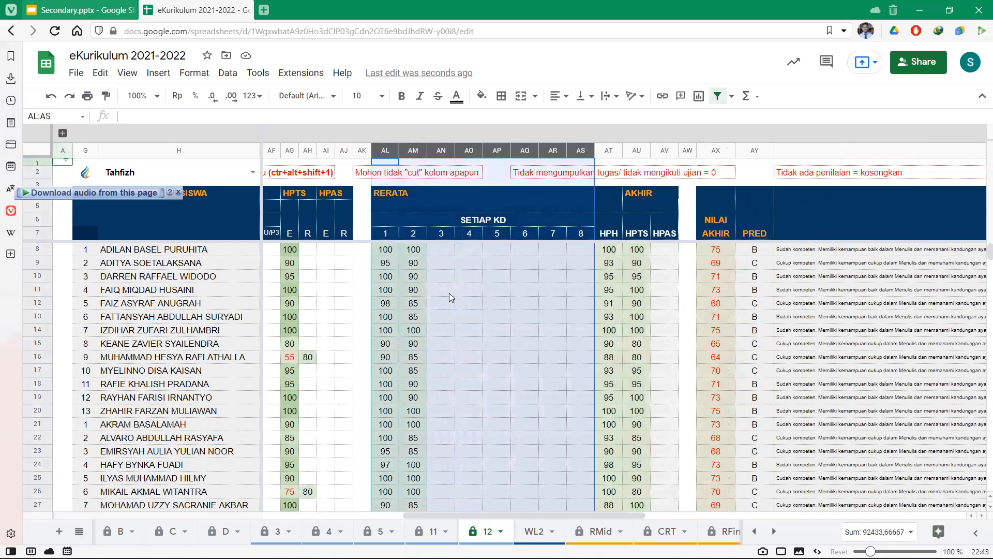
{"action": "scroll", "coordinate": [445, 296], "scroll_direction": "right", "scroll_amount": 1}
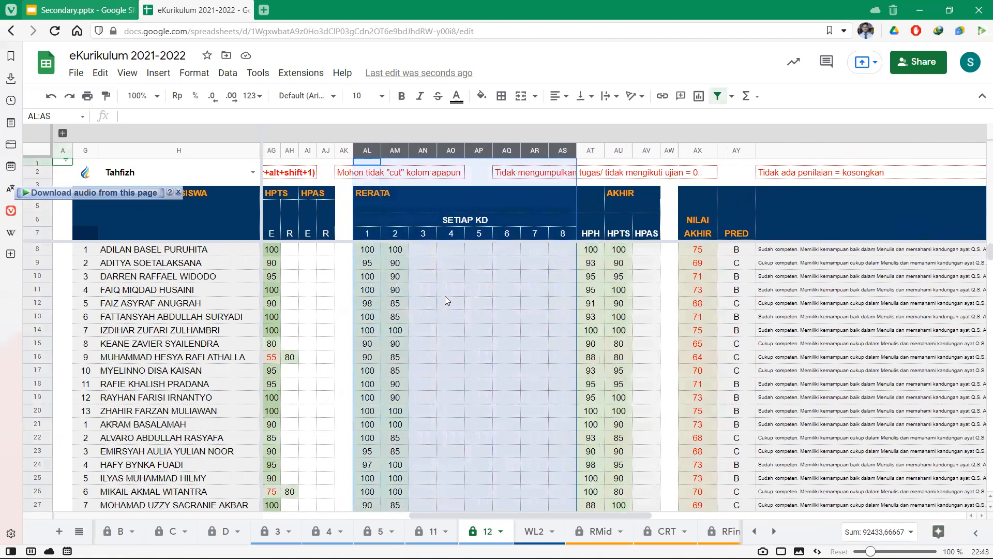
{"action": "left_click", "coordinate": [590, 151]}
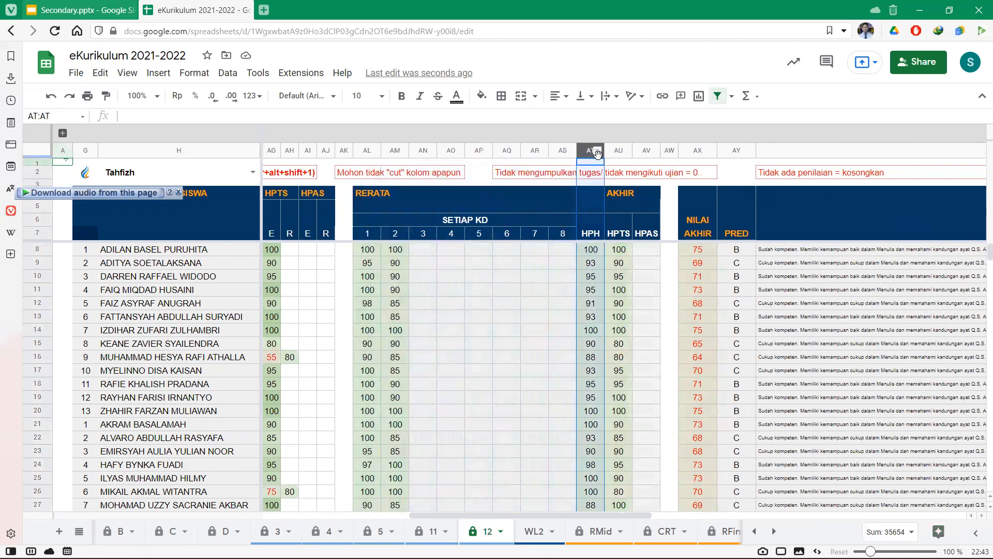
{"action": "left_click", "coordinate": [621, 151]}
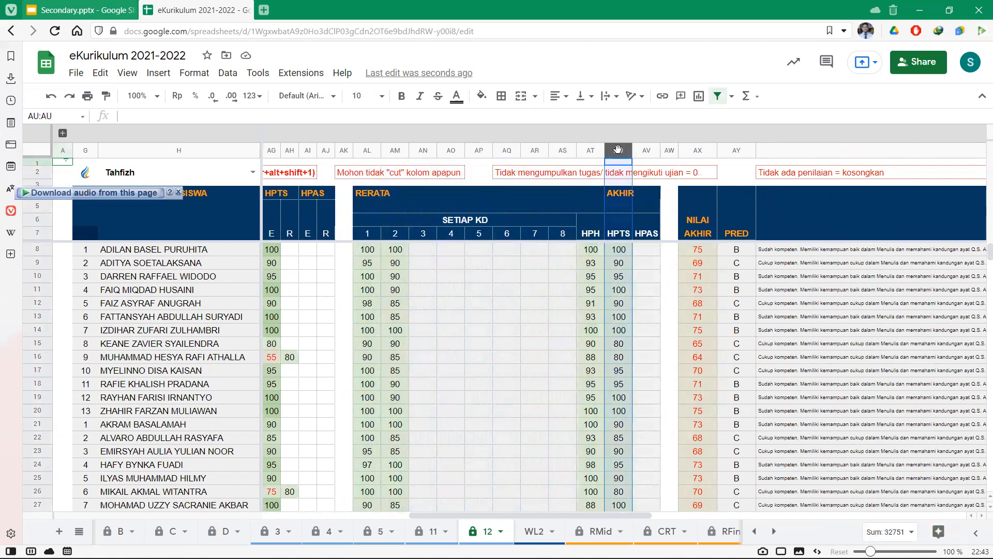
{"action": "scroll", "coordinate": [606, 150], "scroll_direction": "right", "scroll_amount": 2}
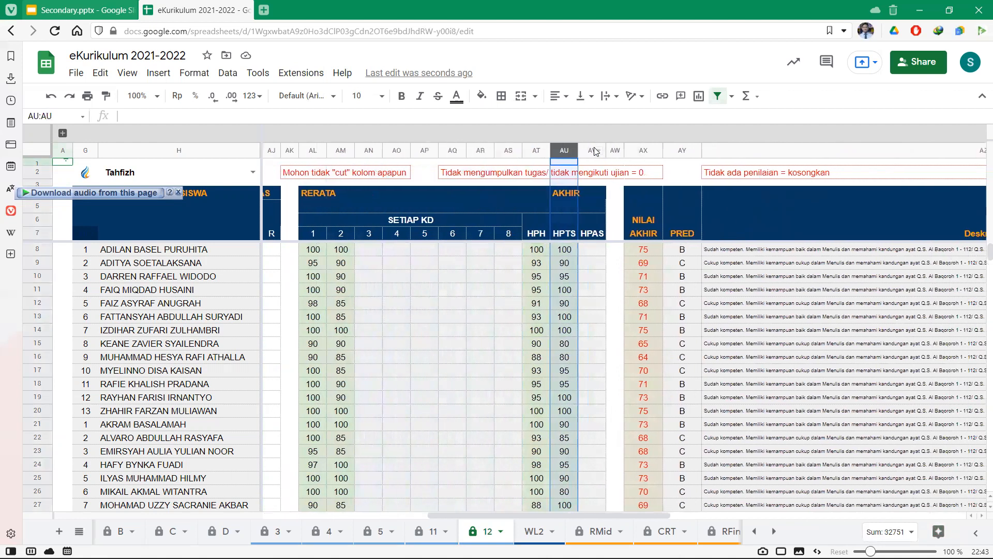
{"action": "left_click", "coordinate": [595, 151]}
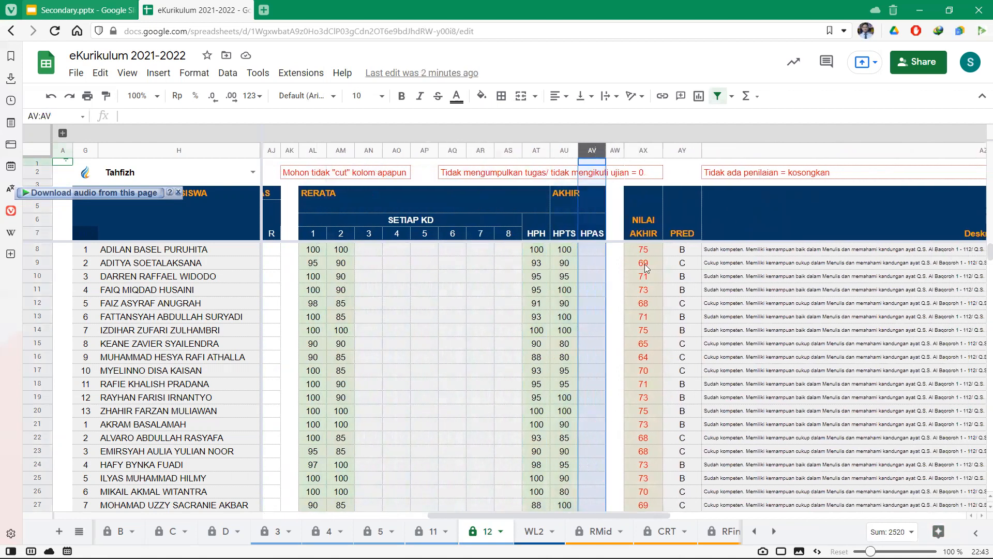
{"action": "scroll", "coordinate": [599, 229], "scroll_direction": "right", "scroll_amount": 2}
{"action": "left_click", "coordinate": [546, 152]}
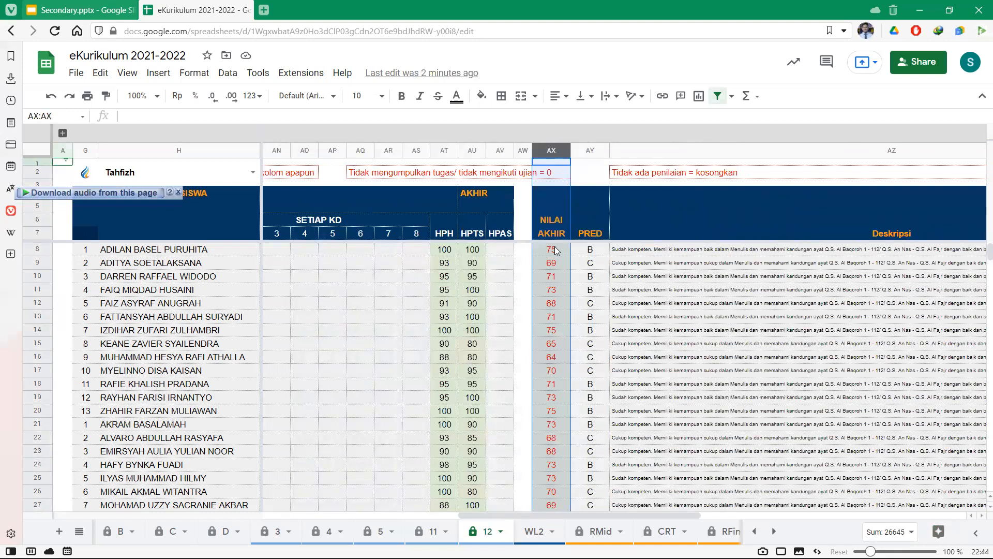
{"action": "scroll", "coordinate": [555, 250], "scroll_direction": "right", "scroll_amount": 1}
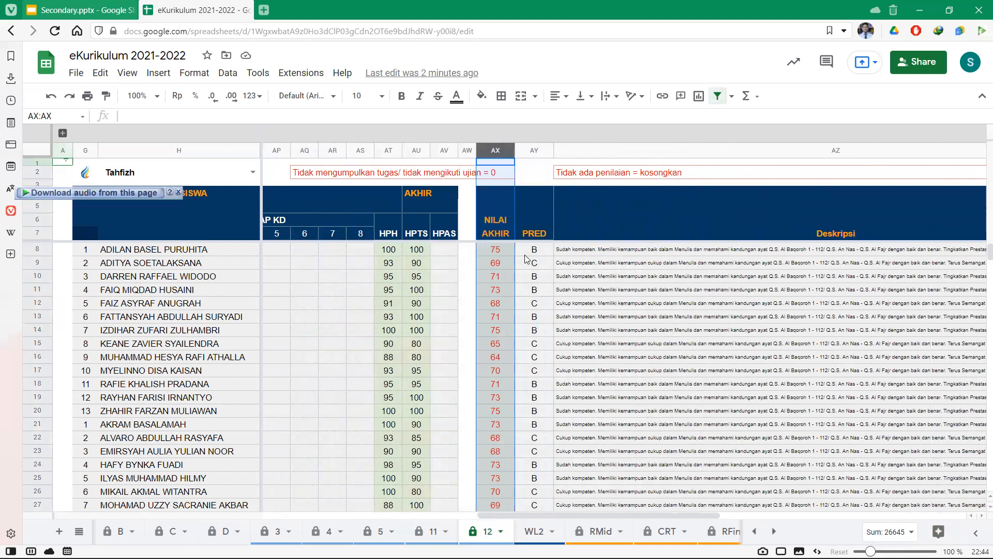
{"action": "scroll", "coordinate": [525, 258], "scroll_direction": "down", "scroll_amount": 4}
{"action": "scroll", "coordinate": [526, 258], "scroll_direction": "down", "scroll_amount": 2}
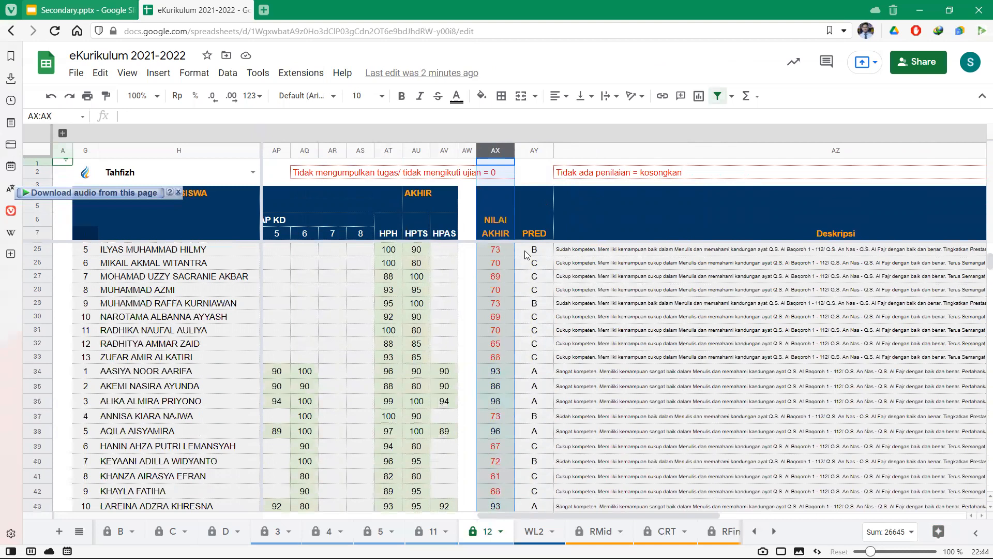
{"action": "left_click", "coordinate": [495, 371]}
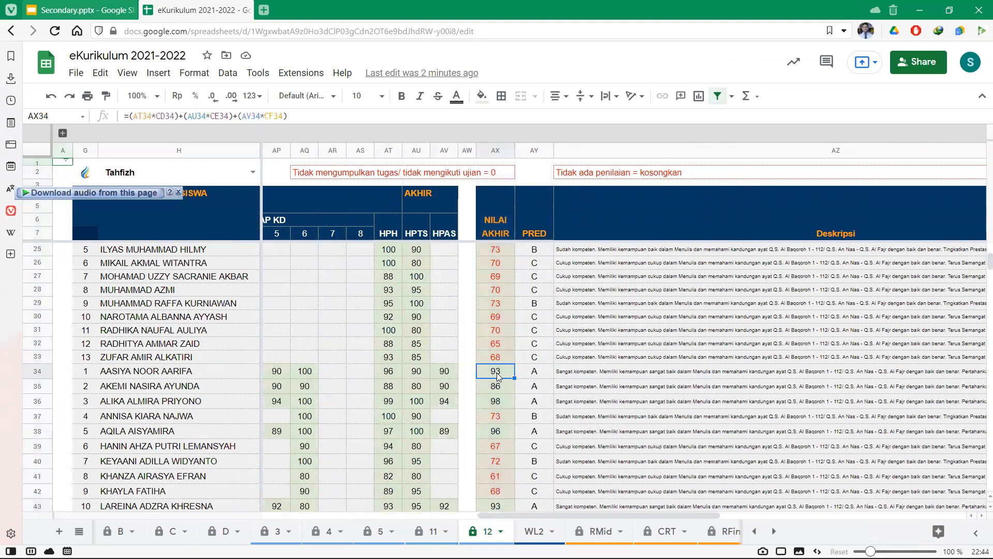
{"action": "left_click_drag", "start_coordinate": [498, 376], "coordinate": [502, 405]}
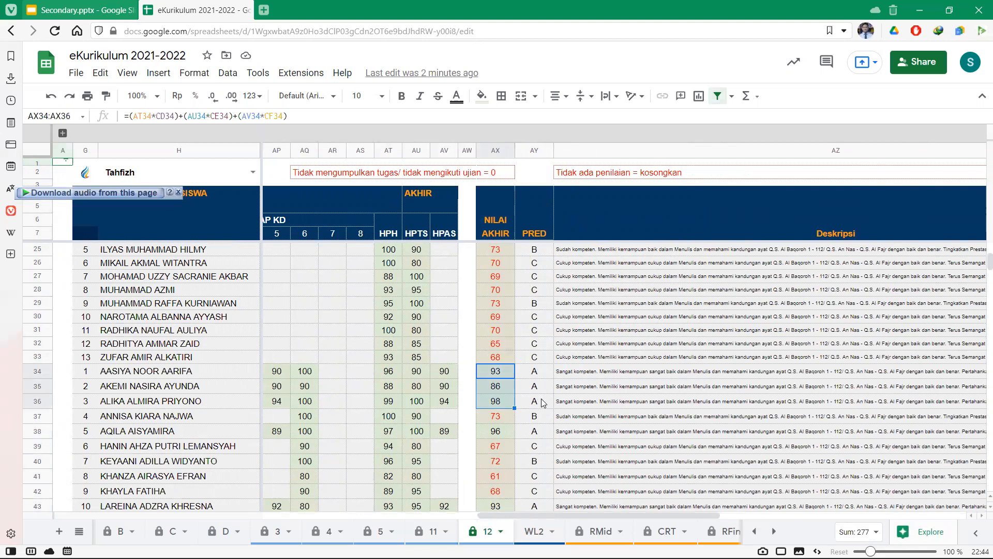
{"action": "scroll", "coordinate": [542, 403], "scroll_direction": "right", "scroll_amount": 2}
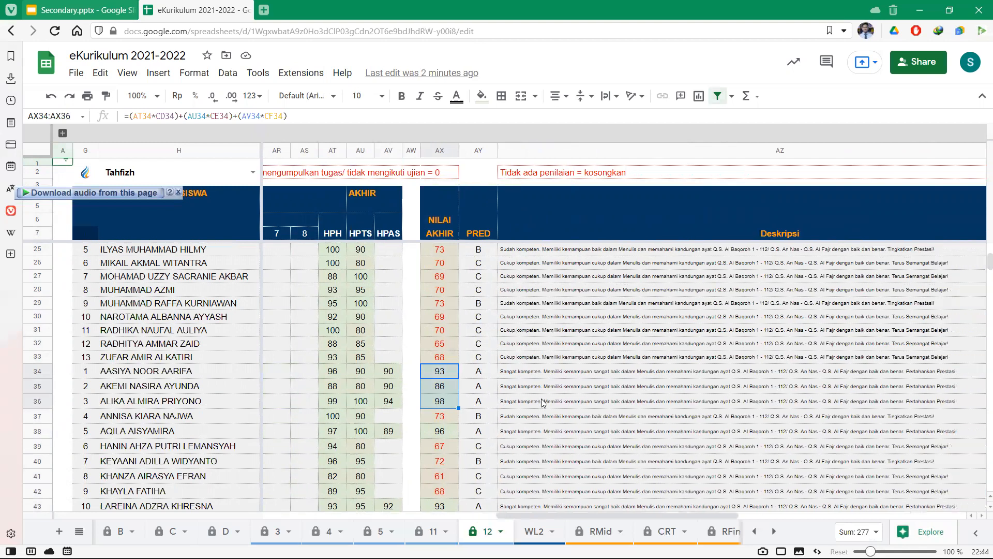
{"action": "left_click", "coordinate": [523, 376]}
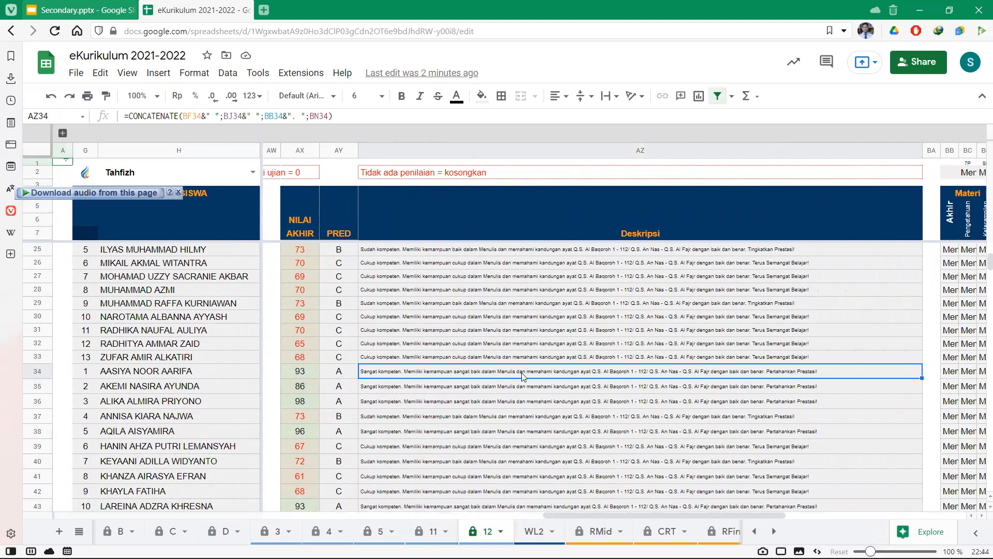
{"action": "scroll", "coordinate": [524, 376], "scroll_direction": "left", "scroll_amount": 1}
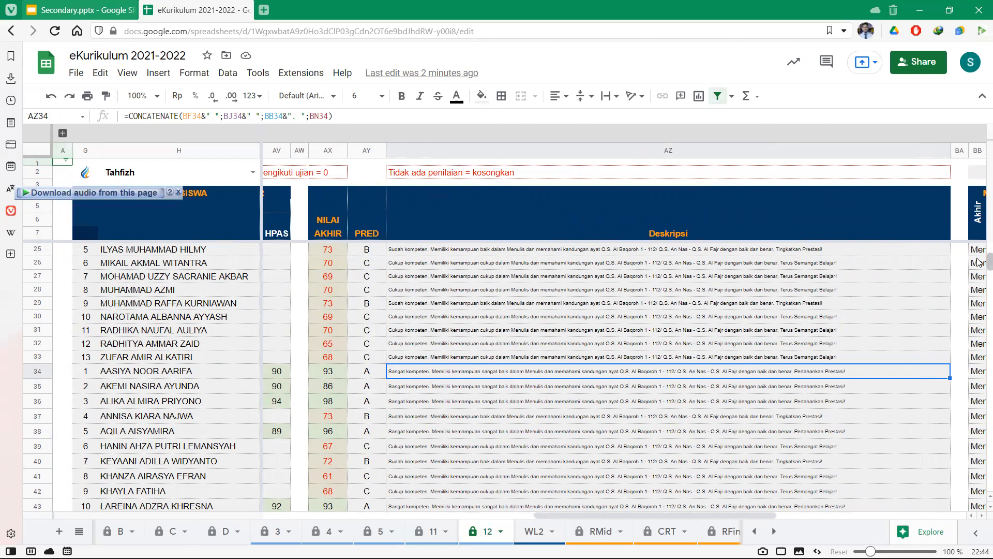
{"action": "scroll", "coordinate": [978, 313], "scroll_direction": "down", "scroll_amount": 20}
{"action": "scroll", "coordinate": [978, 352], "scroll_direction": "up", "scroll_amount": 3}
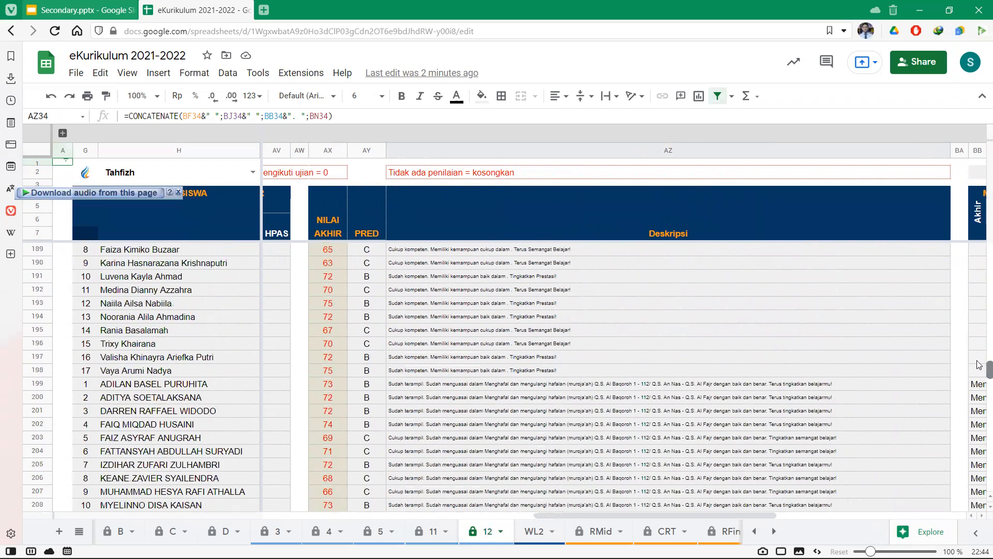
{"action": "left_click", "coordinate": [456, 317]}
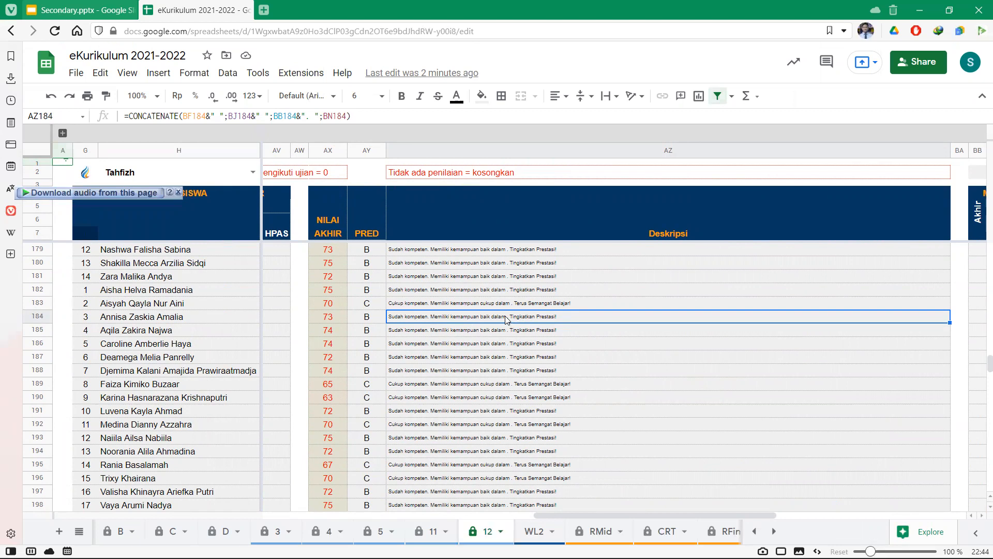
{"action": "scroll", "coordinate": [505, 317], "scroll_direction": "right", "scroll_amount": 10}
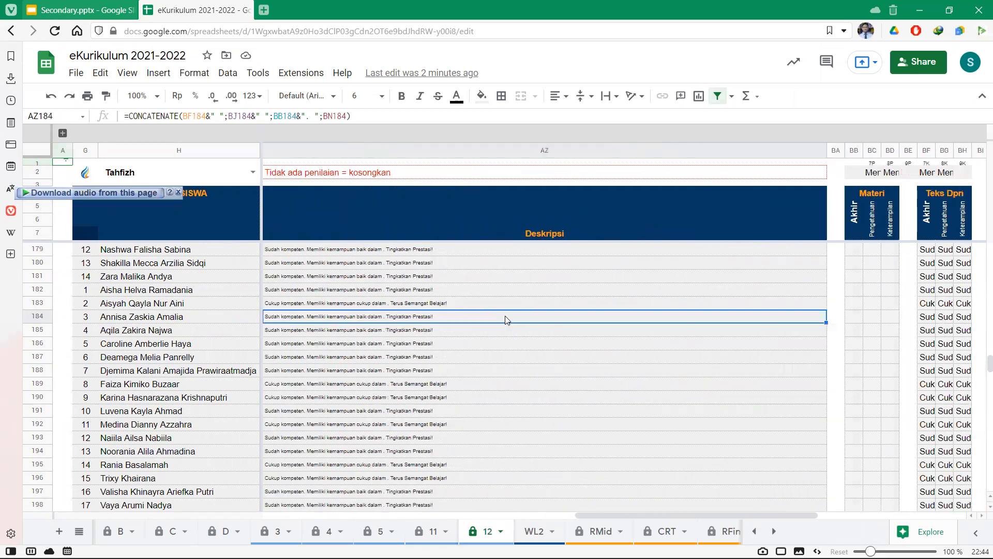
{"action": "scroll", "coordinate": [505, 319], "scroll_direction": "left", "scroll_amount": 15}
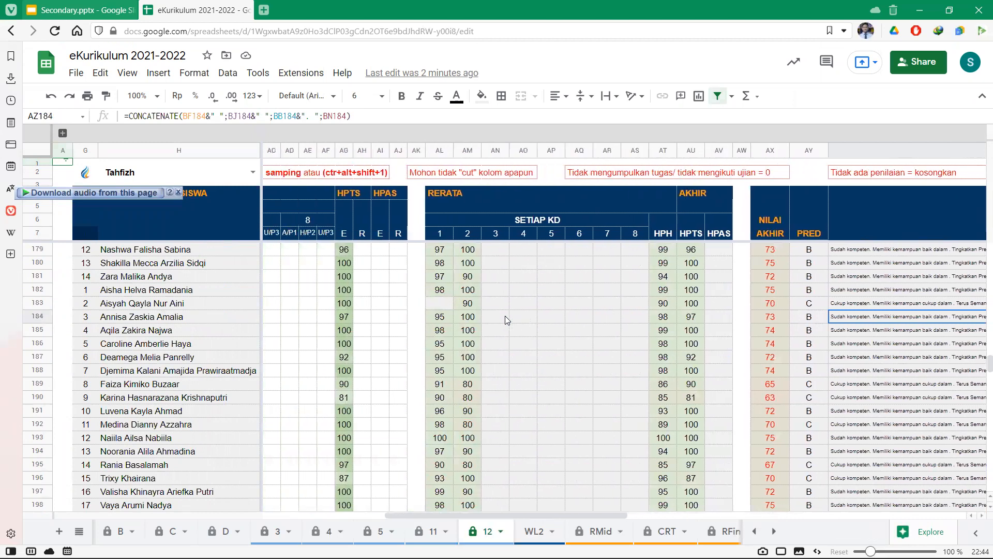
{"action": "scroll", "coordinate": [505, 319], "scroll_direction": "up", "scroll_amount": 12}
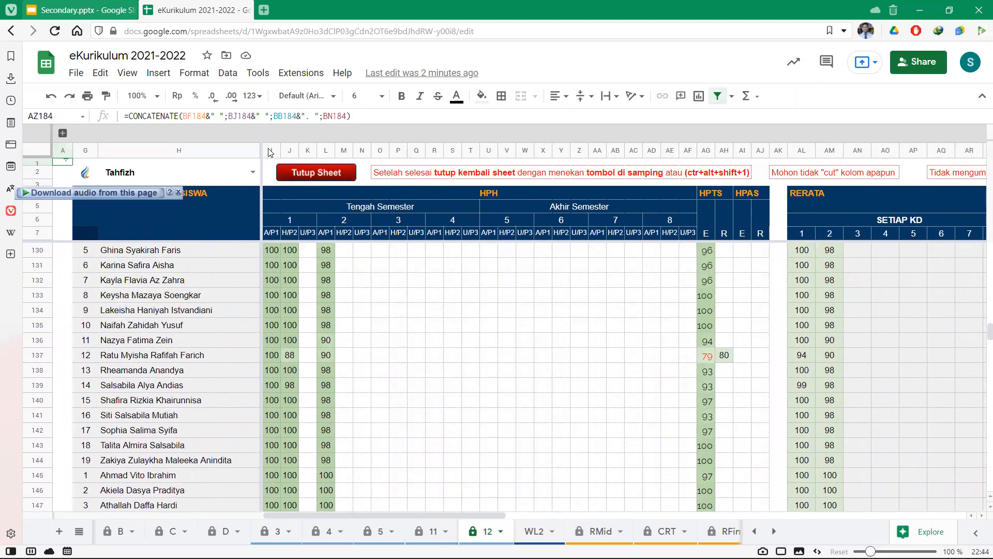
{"action": "left_click_drag", "start_coordinate": [272, 150], "coordinate": [765, 204]}
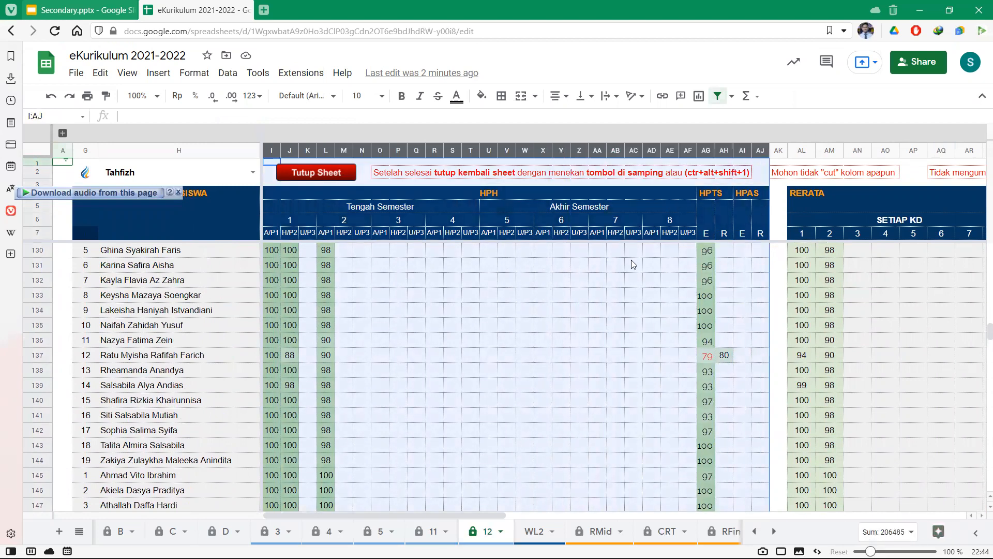
{"action": "left_click", "coordinate": [514, 335]}
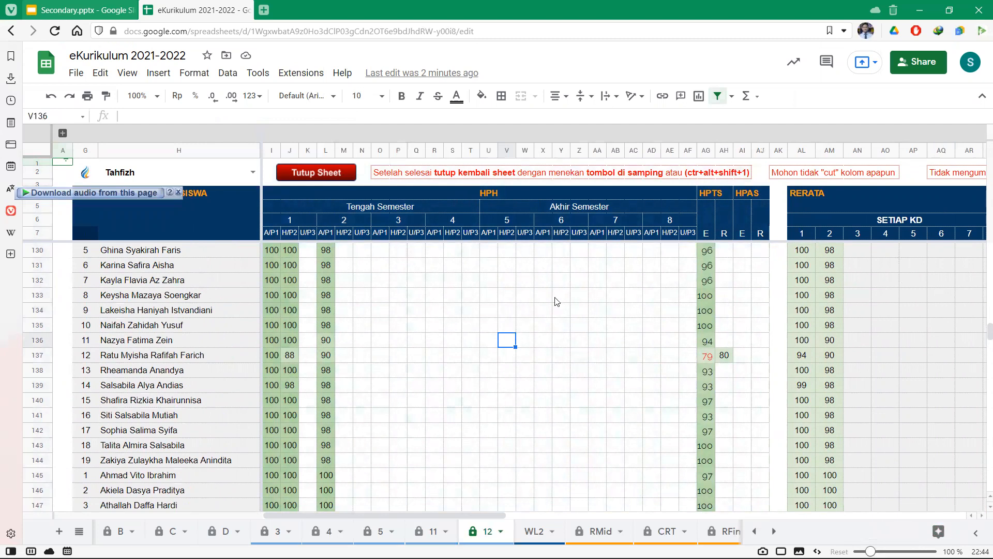
Apply the 7C Keterampilan filter view and scroll through its 20 students.
{"action": "left_click", "coordinate": [730, 96]}
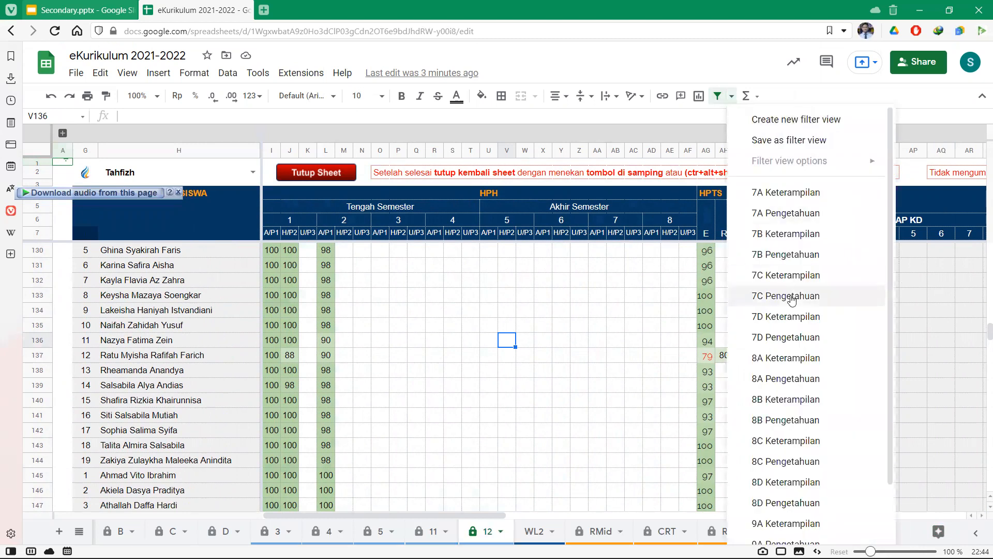
{"action": "scroll", "coordinate": [791, 300], "scroll_direction": "down", "scroll_amount": 3}
{"action": "scroll", "coordinate": [792, 300], "scroll_direction": "up", "scroll_amount": 2}
{"action": "scroll", "coordinate": [791, 300], "scroll_direction": "down", "scroll_amount": 2}
{"action": "scroll", "coordinate": [792, 300], "scroll_direction": "up", "scroll_amount": 2}
{"action": "scroll", "coordinate": [791, 300], "scroll_direction": "down", "scroll_amount": 2}
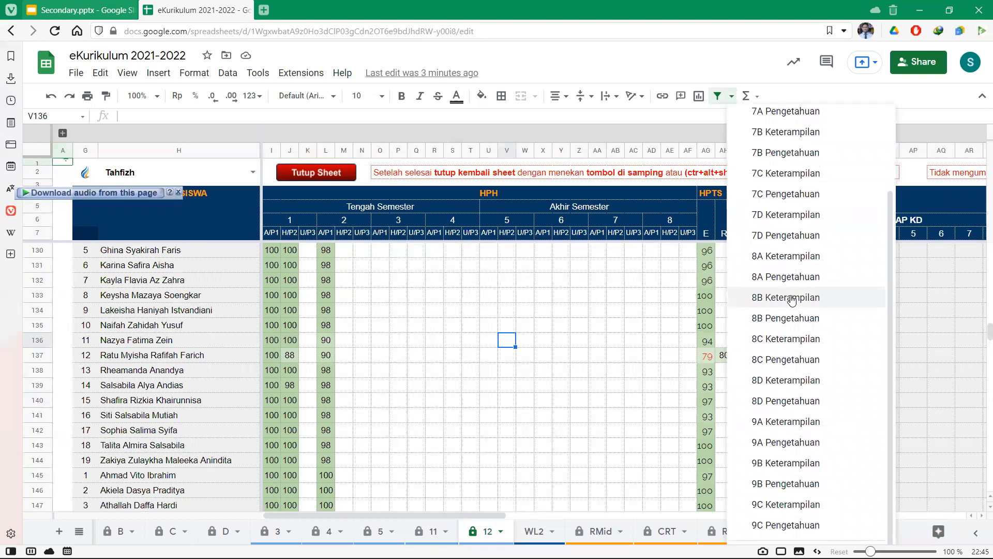
{"action": "left_click", "coordinate": [809, 176]}
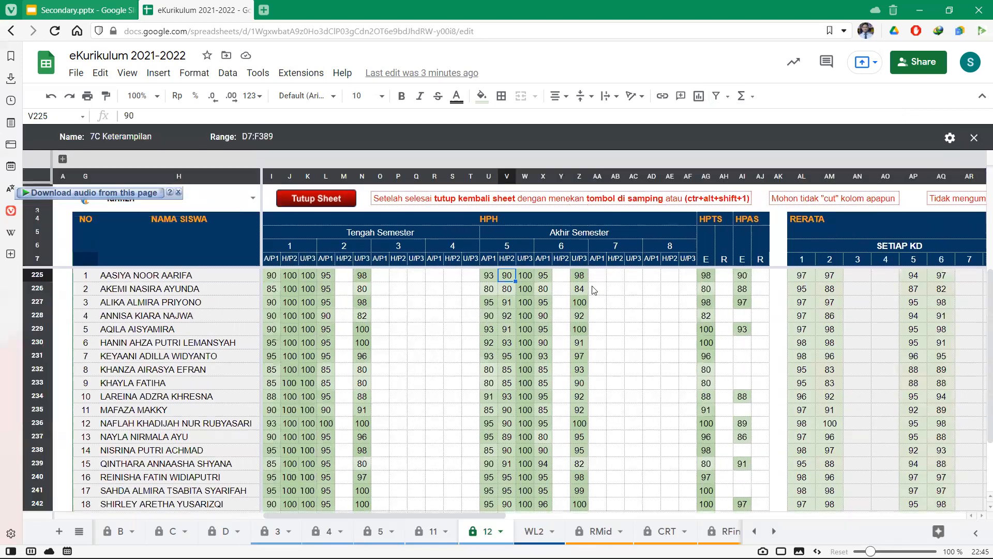
{"action": "scroll", "coordinate": [595, 291], "scroll_direction": "down", "scroll_amount": 3}
{"action": "scroll", "coordinate": [594, 291], "scroll_direction": "up", "scroll_amount": 3}
Review the filtered rows, selecting the 98 grade in Z225, and reopen the filter views list.
{"action": "left_click", "coordinate": [727, 96]}
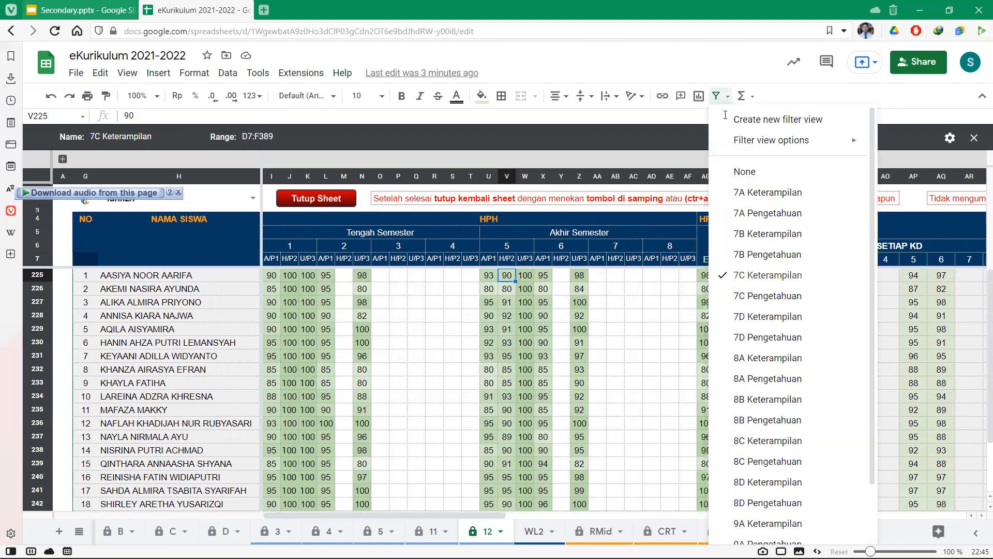
{"action": "left_click", "coordinate": [638, 288]}
{"action": "scroll", "coordinate": [645, 290], "scroll_direction": "down", "scroll_amount": 2}
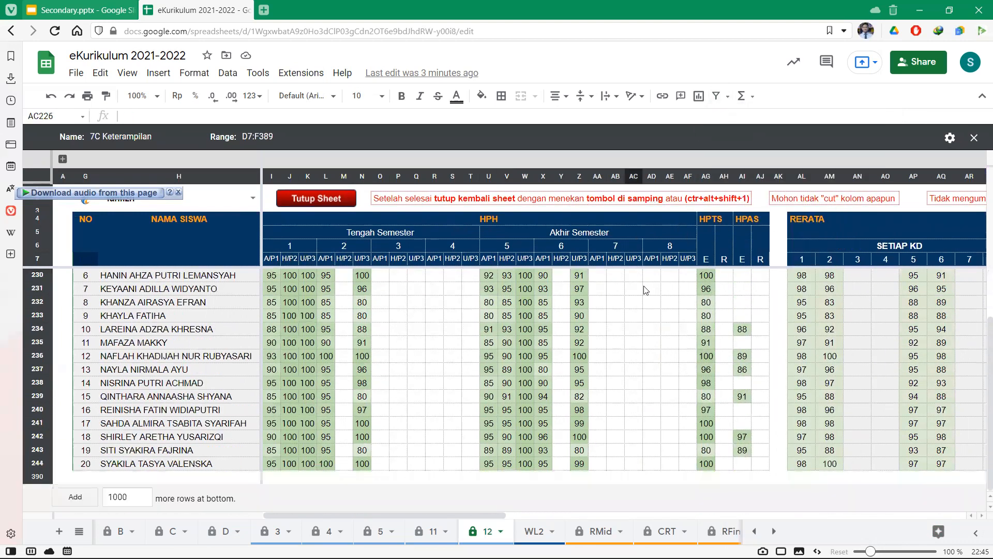
{"action": "scroll", "coordinate": [645, 290], "scroll_direction": "up", "scroll_amount": 2}
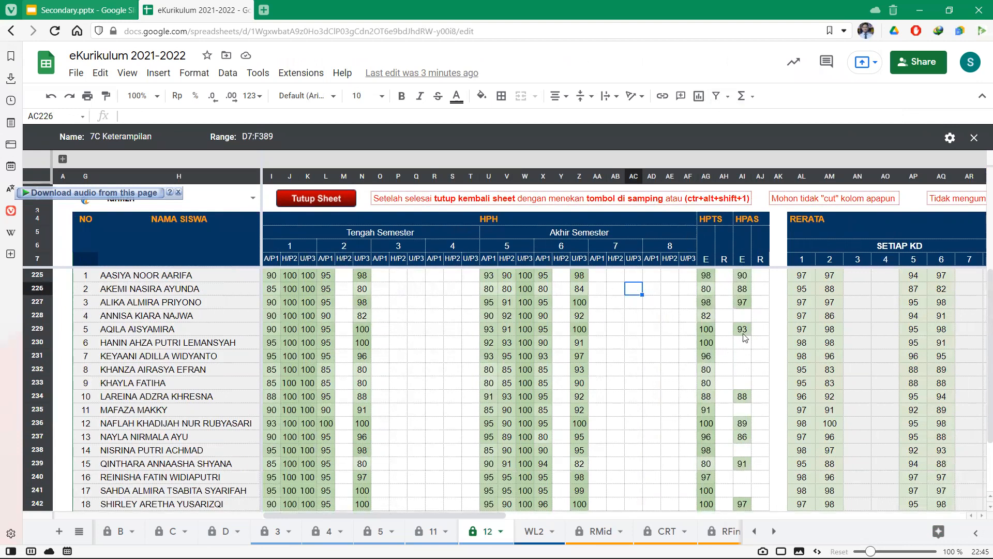
{"action": "left_click", "coordinate": [580, 278]}
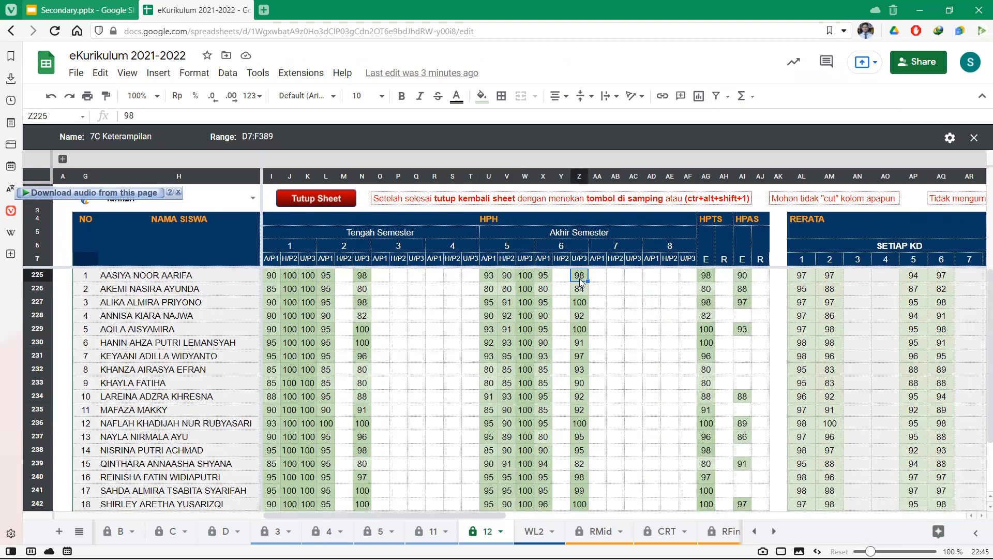
{"action": "left_click", "coordinate": [727, 95]}
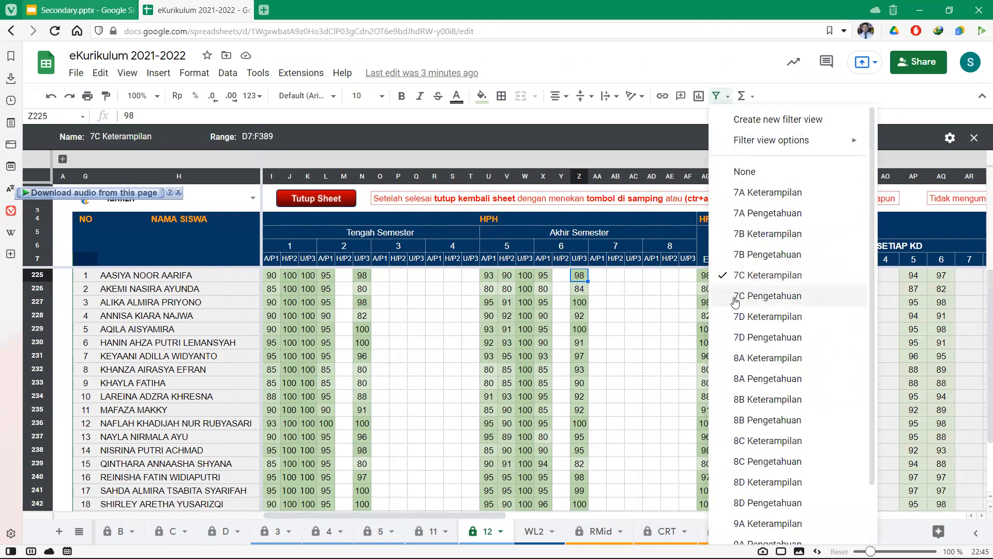
Apply the 7C Pengetahuan filter view and scroll through class 7C's HPH, HPTS and HPAS scores.
{"action": "left_click", "coordinate": [765, 297]}
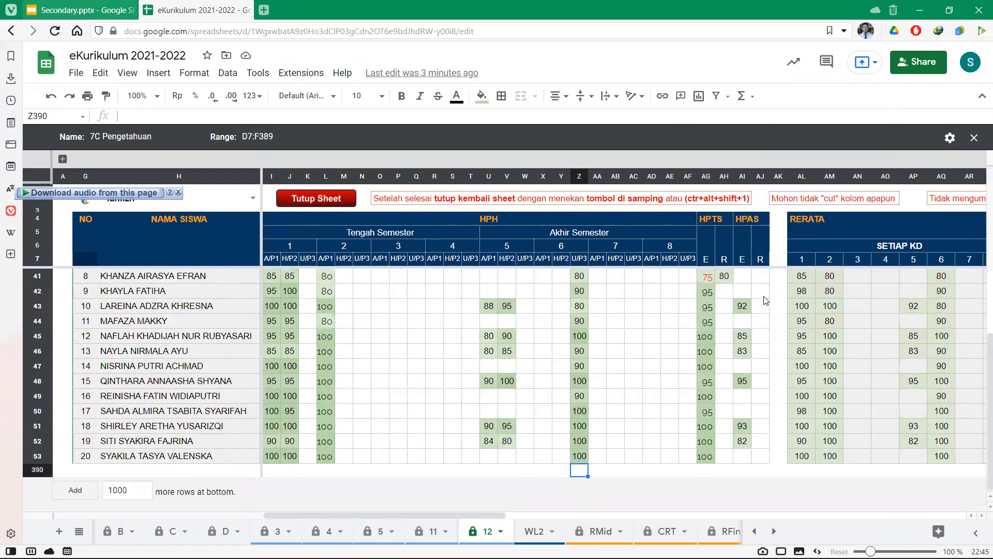
{"action": "scroll", "coordinate": [600, 348], "scroll_direction": "up", "scroll_amount": 3}
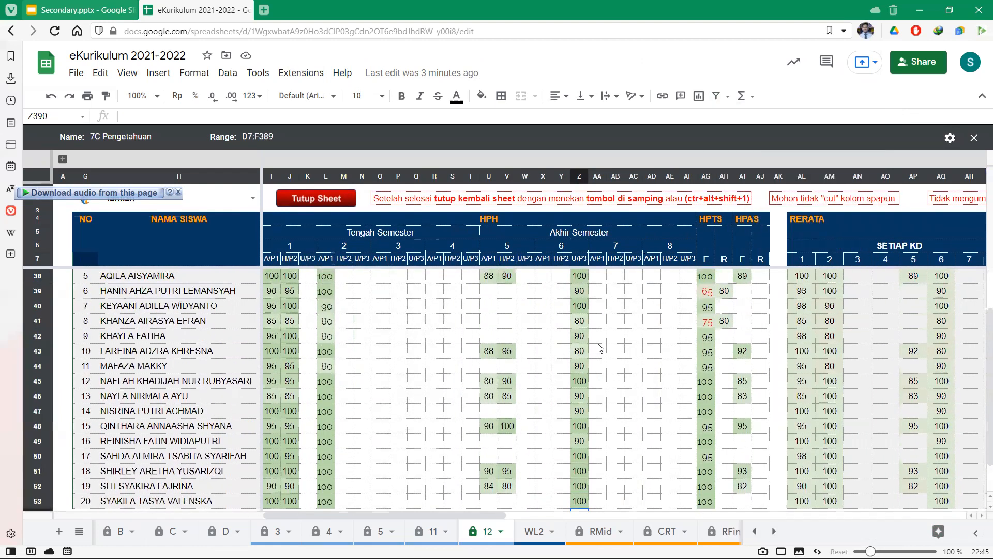
{"action": "scroll", "coordinate": [600, 348], "scroll_direction": "down", "scroll_amount": 3}
{"action": "scroll", "coordinate": [600, 348], "scroll_direction": "up", "scroll_amount": 3}
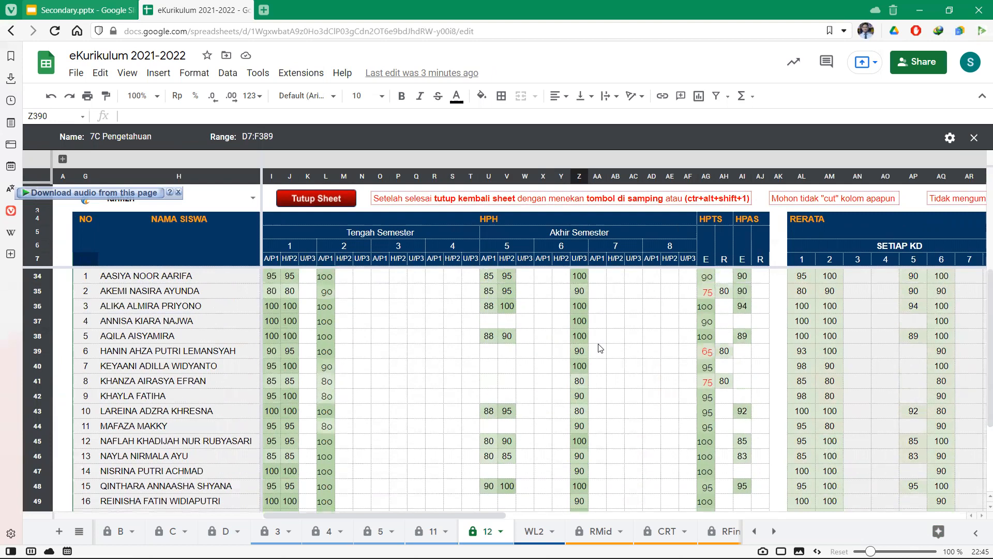
{"action": "scroll", "coordinate": [600, 348], "scroll_direction": "right", "scroll_amount": 2}
{"action": "scroll", "coordinate": [600, 348], "scroll_direction": "down", "scroll_amount": 3}
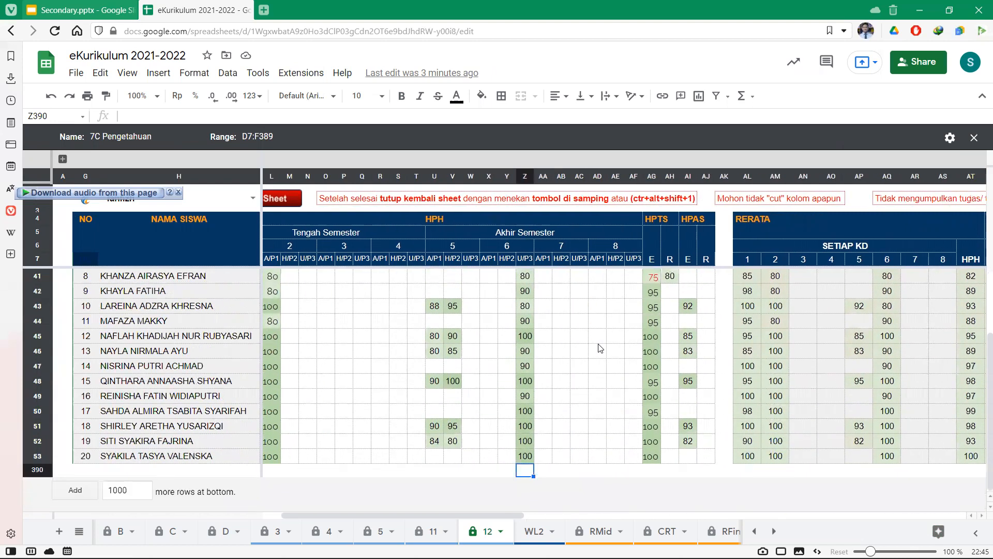
{"action": "scroll", "coordinate": [600, 348], "scroll_direction": "up", "scroll_amount": 3}
{"action": "scroll", "coordinate": [600, 348], "scroll_direction": "left", "scroll_amount": 2}
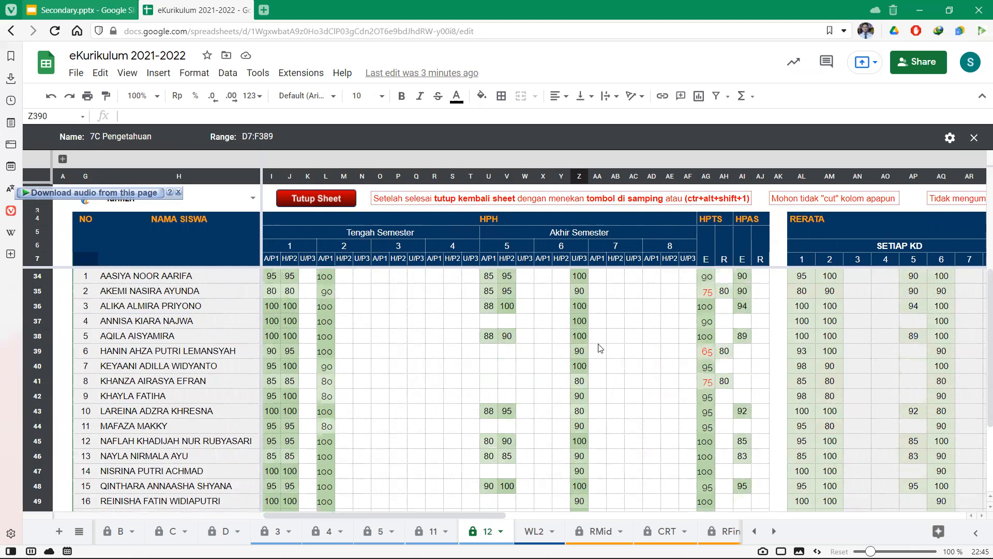
{"action": "scroll", "coordinate": [600, 348], "scroll_direction": "down", "scroll_amount": 3}
{"action": "scroll", "coordinate": [600, 348], "scroll_direction": "up", "scroll_amount": 3}
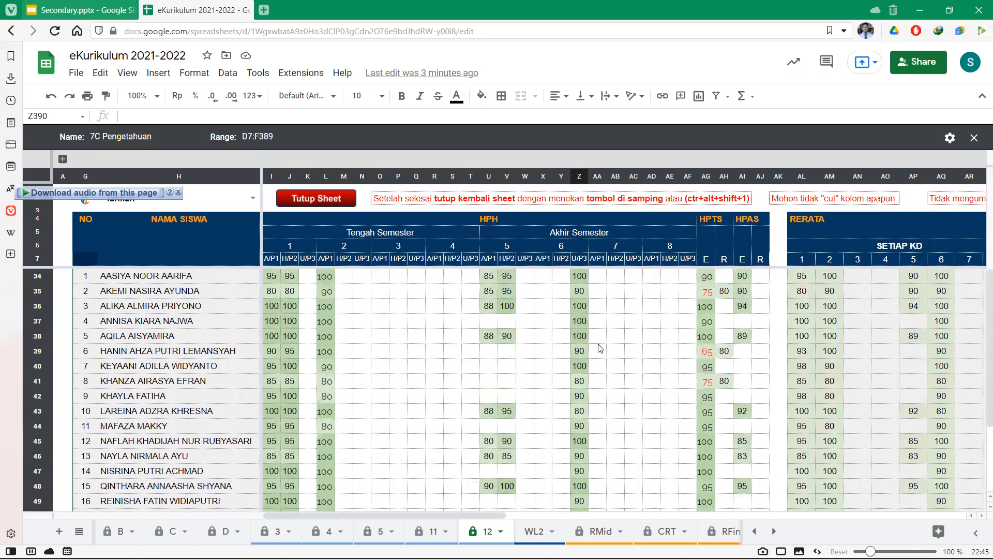
{"action": "scroll", "coordinate": [600, 348], "scroll_direction": "down", "scroll_amount": 3}
{"action": "scroll", "coordinate": [600, 348], "scroll_direction": "up", "scroll_amount": 3}
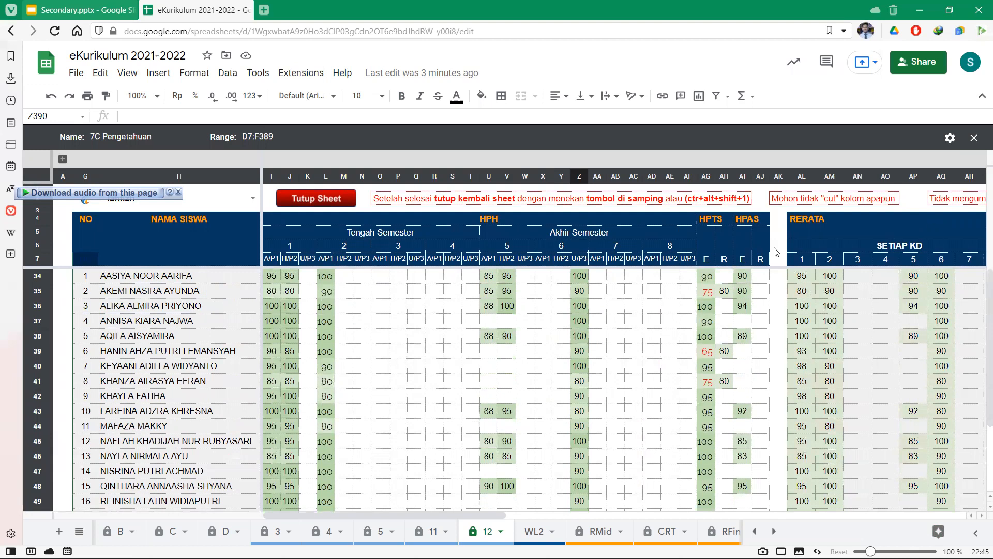
{"action": "scroll", "coordinate": [614, 350], "scroll_direction": "down", "scroll_amount": 3}
{"action": "scroll", "coordinate": [614, 350], "scroll_direction": "up", "scroll_amount": 3}
Close the 7C Pengetahuan filter view and review the unfiltered sheet's grade columns.
{"action": "scroll", "coordinate": [678, 385], "scroll_direction": "down", "scroll_amount": 3}
{"action": "scroll", "coordinate": [679, 385], "scroll_direction": "up", "scroll_amount": 3}
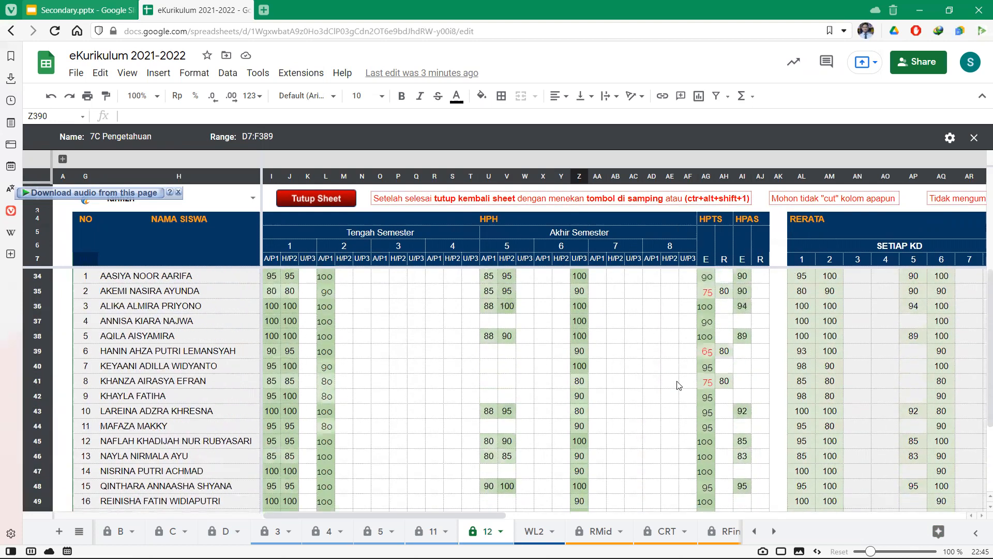
{"action": "left_click", "coordinate": [972, 137]}
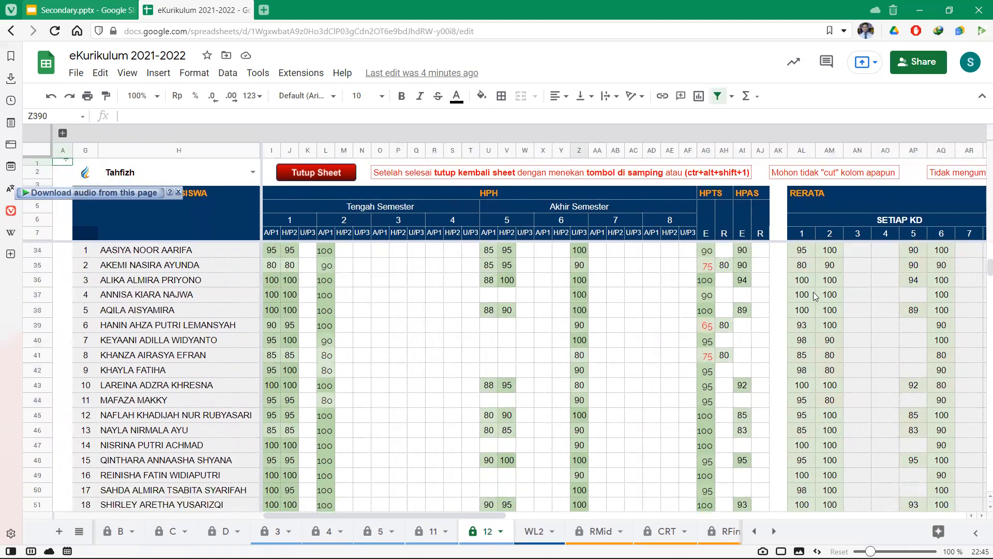
{"action": "scroll", "coordinate": [679, 305], "scroll_direction": "right", "scroll_amount": 2}
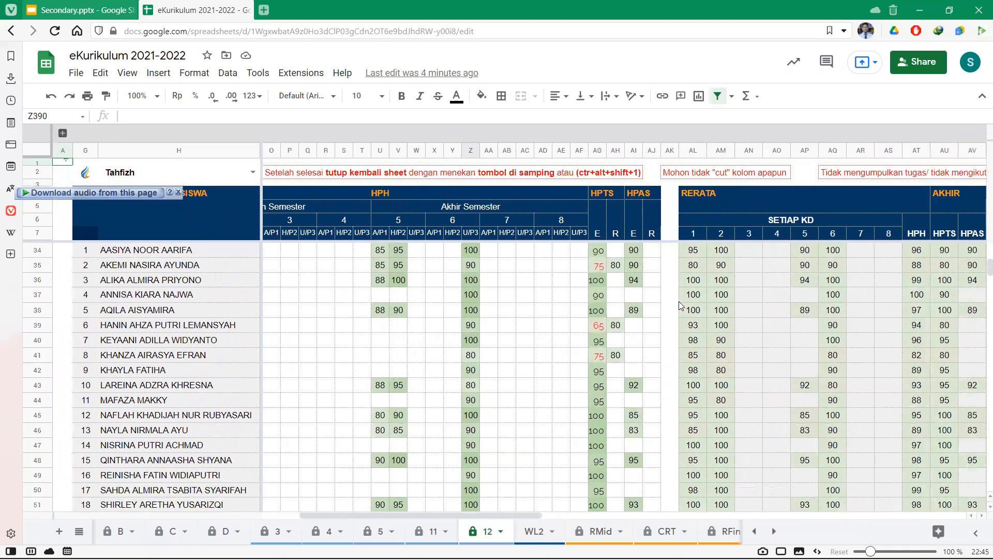
{"action": "scroll", "coordinate": [679, 305], "scroll_direction": "right", "scroll_amount": 3}
{"action": "scroll", "coordinate": [679, 305], "scroll_direction": "left", "scroll_amount": 5}
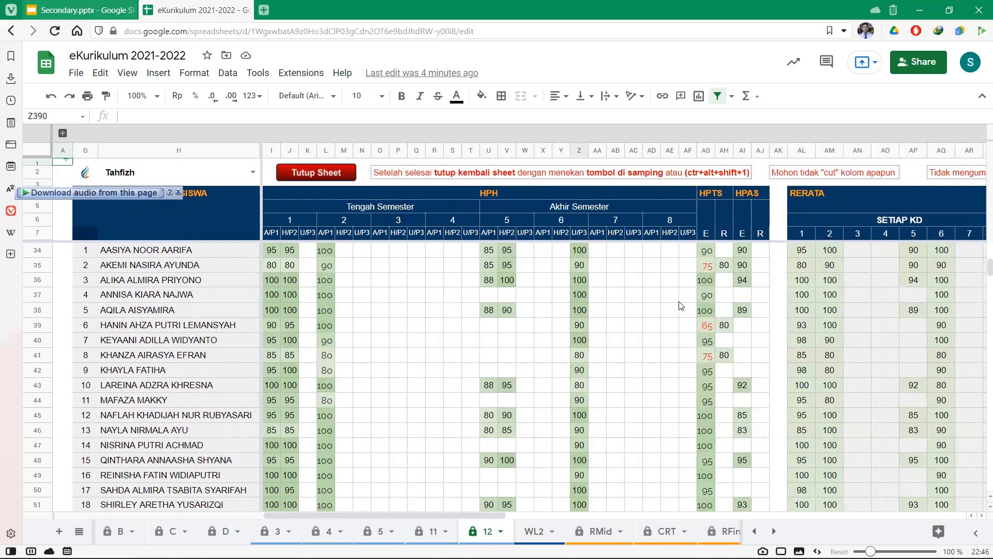
{"action": "scroll", "coordinate": [681, 305], "scroll_direction": "right", "scroll_amount": 3}
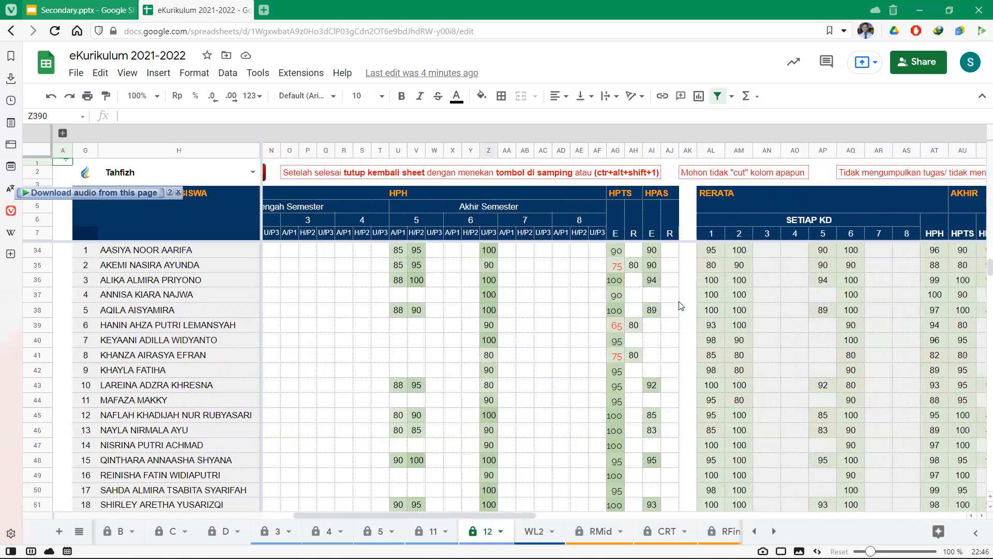
{"action": "left_click", "coordinate": [293, 175]}
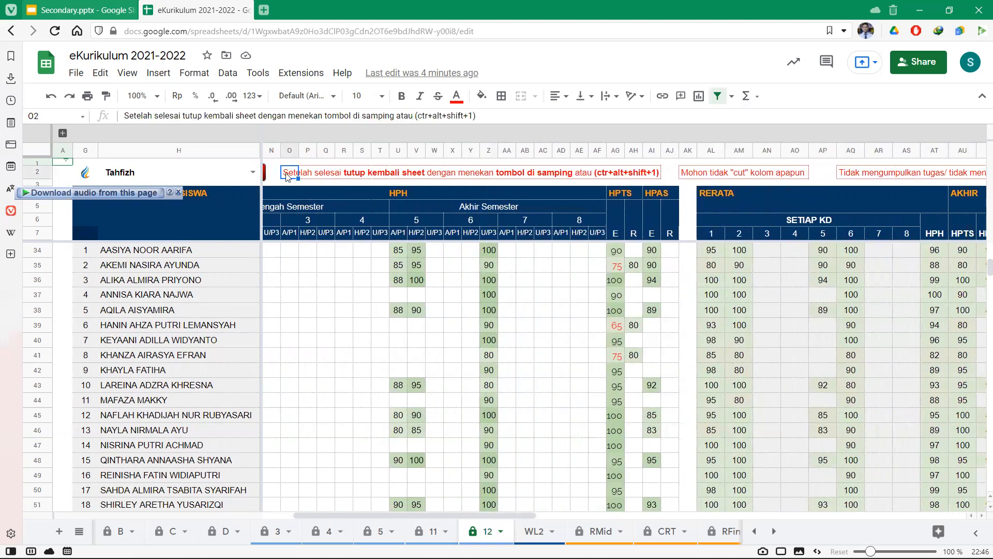
{"action": "left_click_drag", "start_coordinate": [286, 177], "coordinate": [581, 179]}
{"action": "scroll", "coordinate": [580, 178], "scroll_direction": "left", "scroll_amount": 2}
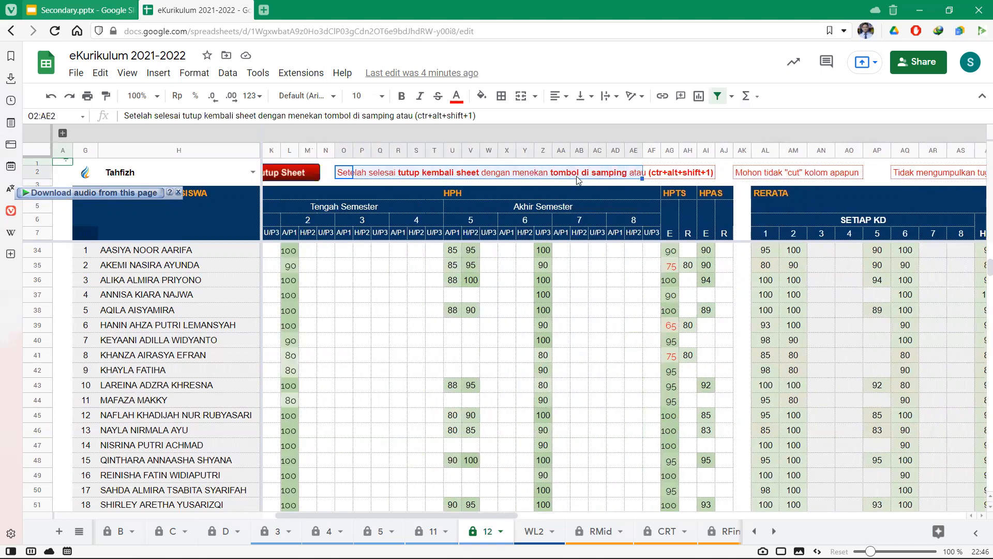
{"action": "left_click", "coordinate": [700, 175]}
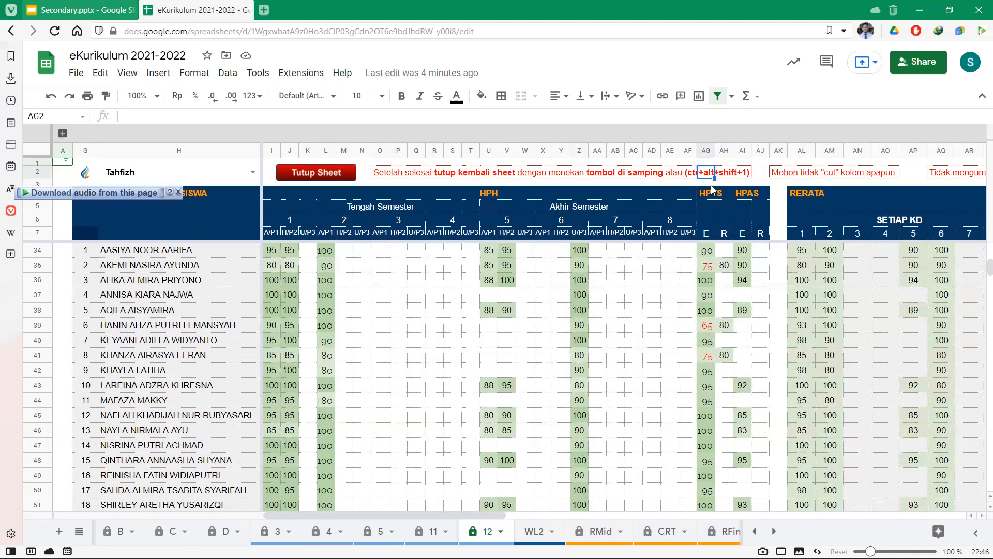
{"action": "scroll", "coordinate": [650, 355], "scroll_direction": "right", "scroll_amount": 3}
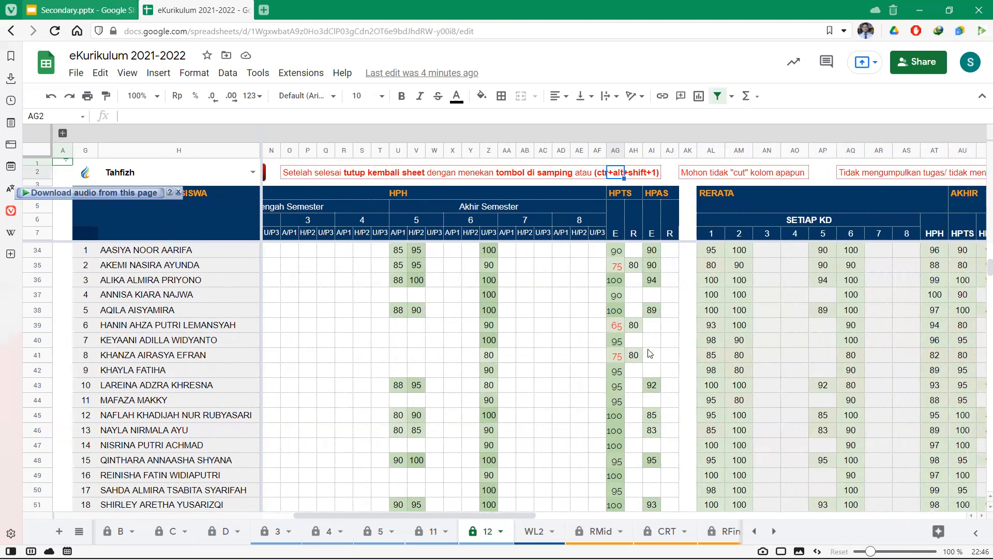
{"action": "scroll", "coordinate": [650, 354], "scroll_direction": "right", "scroll_amount": 4}
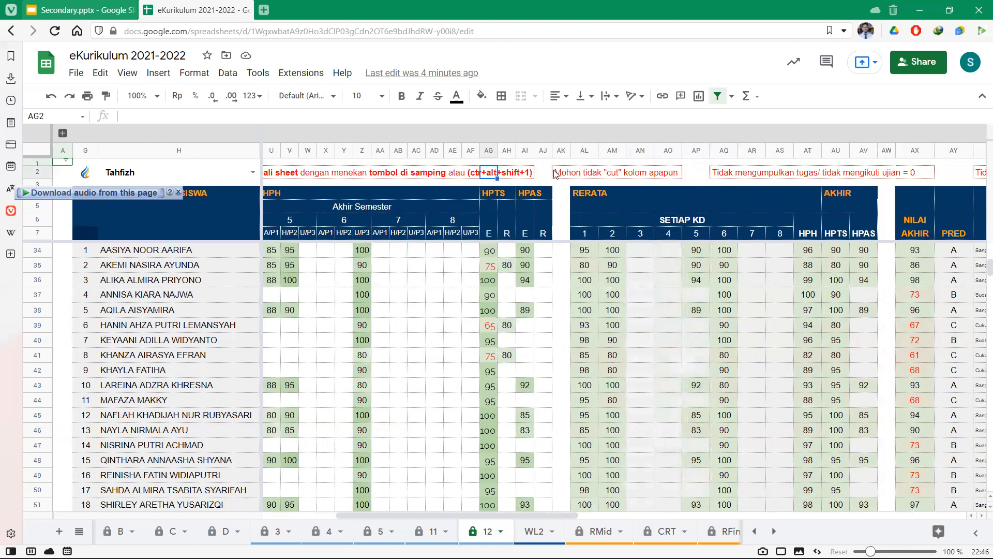
{"action": "left_click_drag", "start_coordinate": [551, 172], "coordinate": [672, 173]}
{"action": "left_click", "coordinate": [461, 264]}
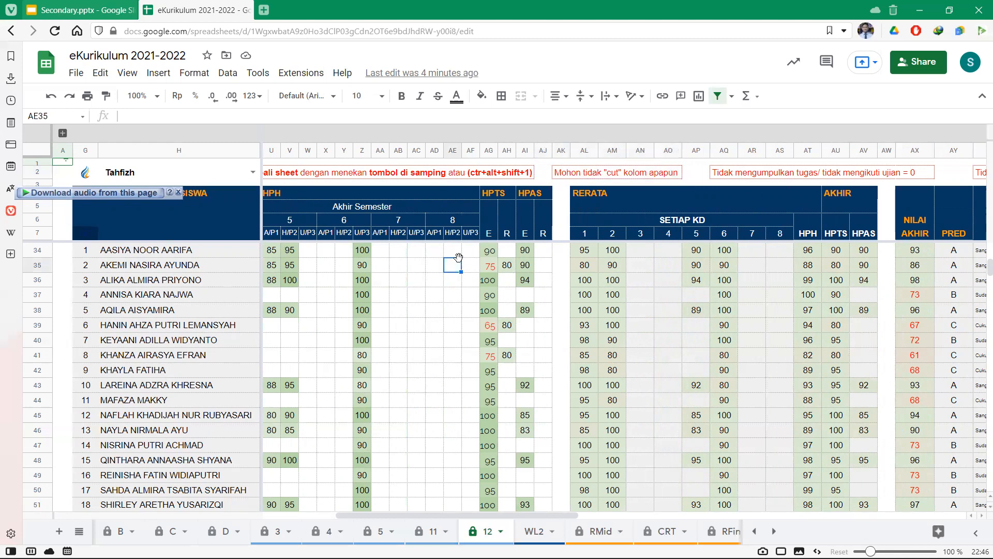
Select grade cells in rows 8 and 15 and copy the 80 in AG15.
{"action": "scroll", "coordinate": [462, 256], "scroll_direction": "up", "scroll_amount": 8}
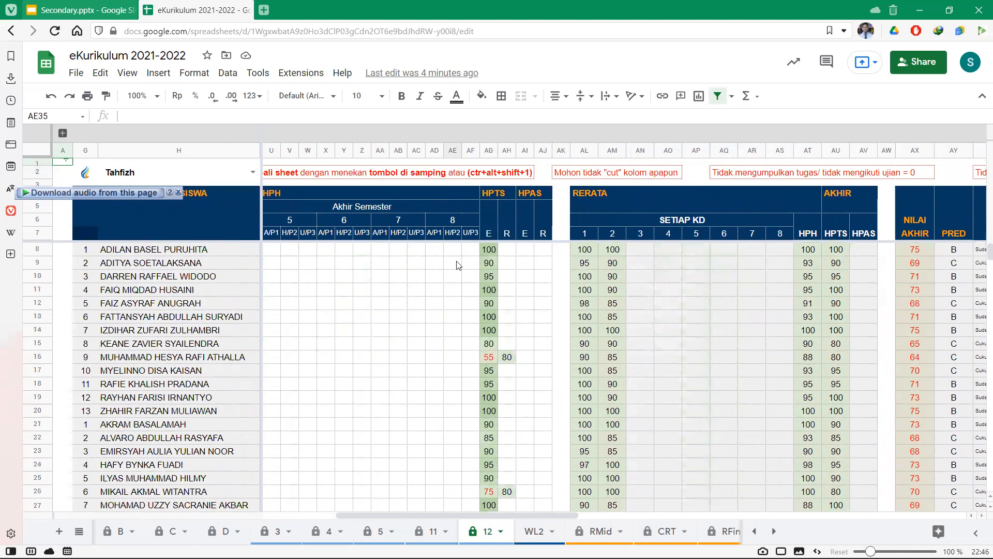
{"action": "left_click", "coordinate": [439, 254]}
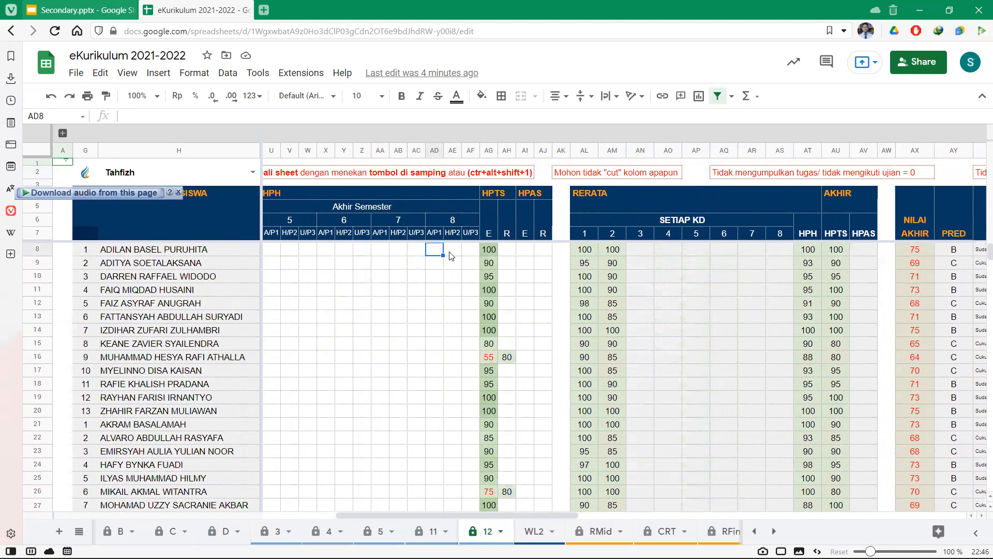
{"action": "left_click", "coordinate": [490, 253]}
{"action": "left_click", "coordinate": [493, 346]}
{"action": "key", "text": "ctrl+c"}
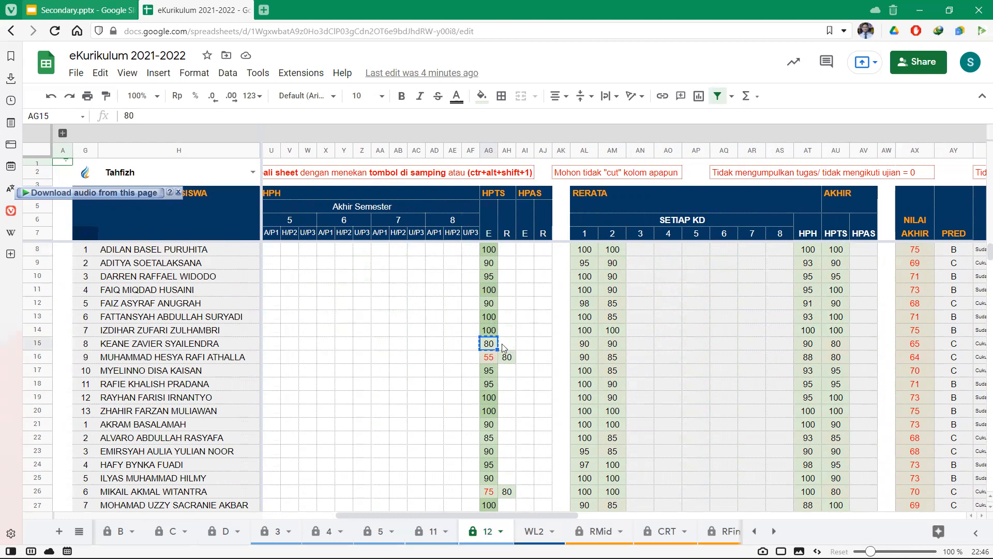
Cut the 80 from AG15, paste it into AH15, and inspect the resulting #REF! errors.
{"action": "right_click", "coordinate": [490, 346]}
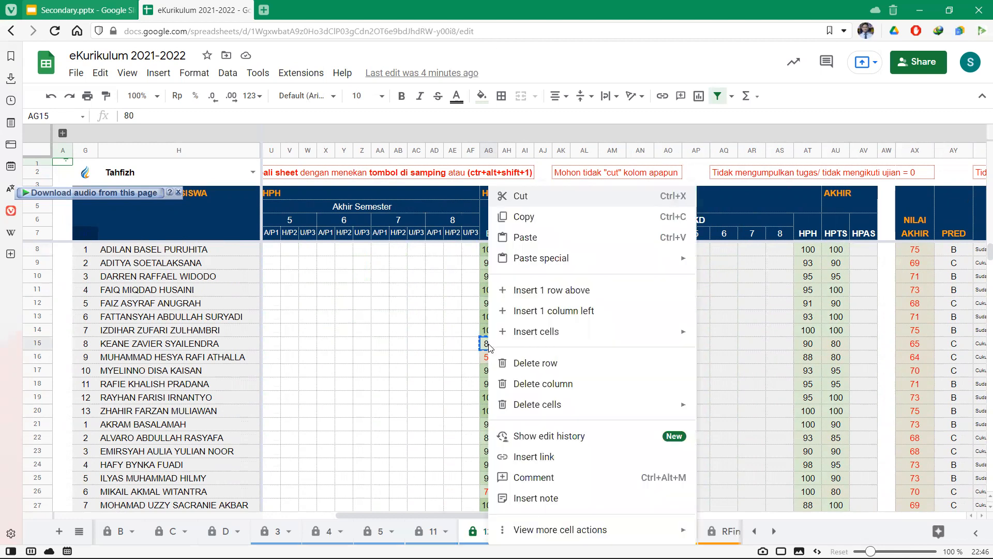
{"action": "left_click", "coordinate": [519, 197]}
{"action": "left_click", "coordinate": [510, 345]}
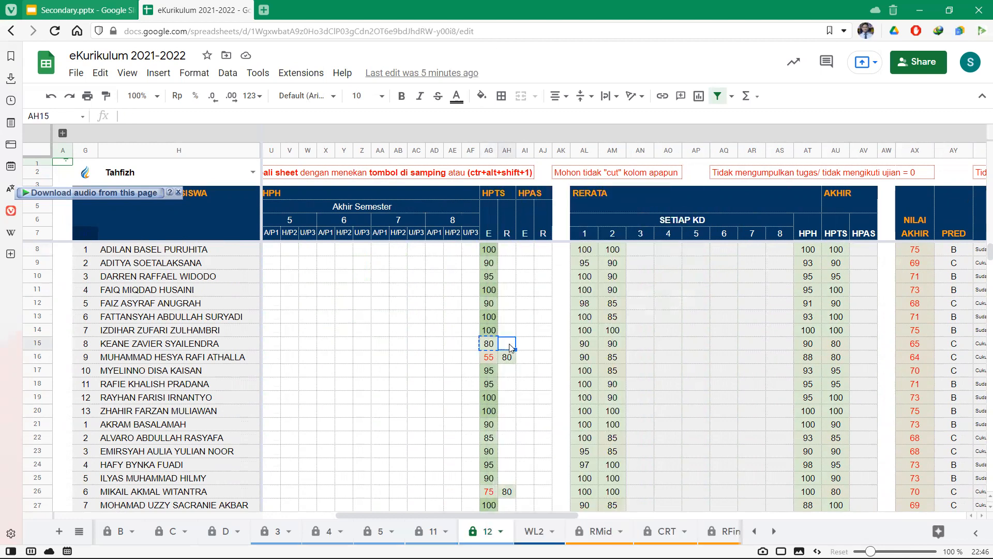
{"action": "right_click", "coordinate": [509, 343]}
{"action": "left_click", "coordinate": [529, 236]}
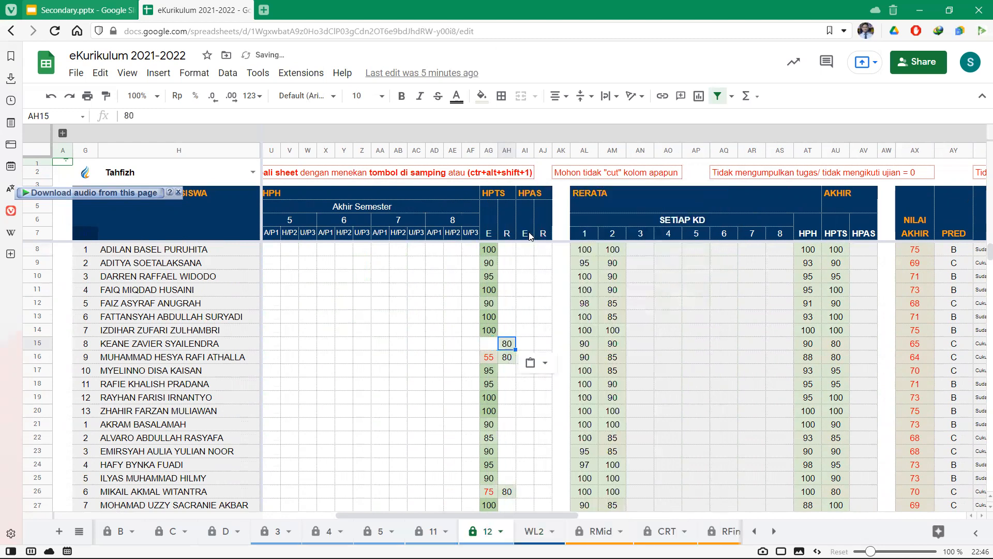
{"action": "left_click", "coordinate": [644, 342]}
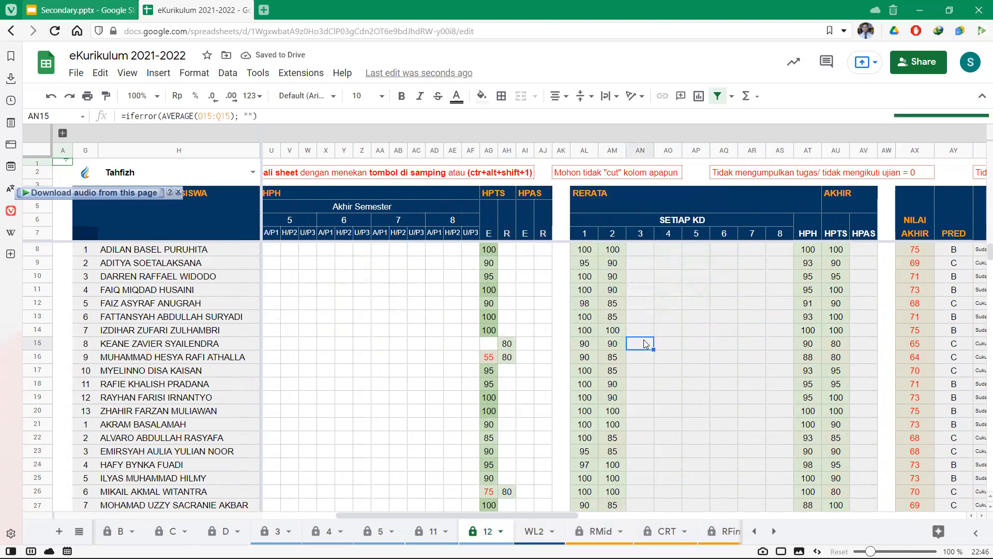
{"action": "scroll", "coordinate": [644, 341], "scroll_direction": "right", "scroll_amount": 2}
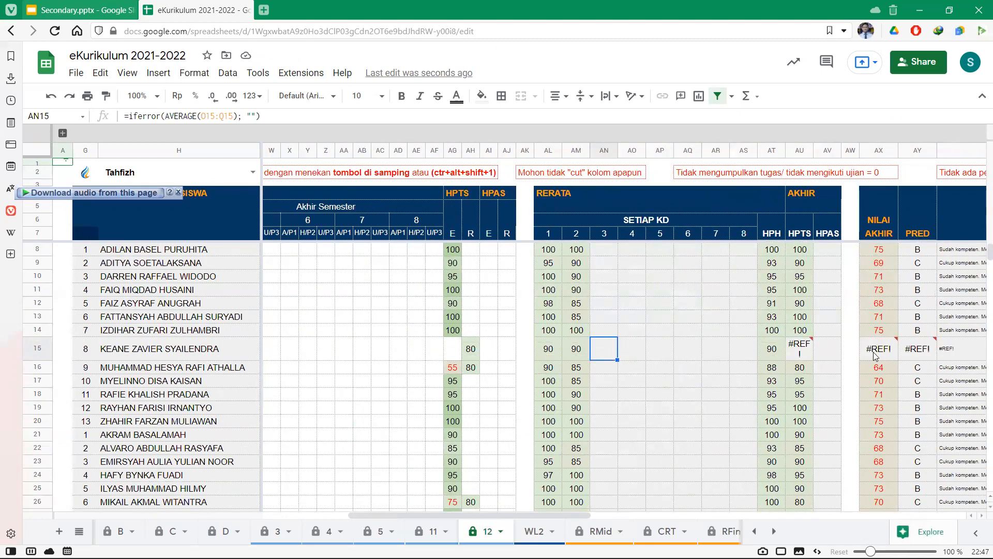
{"action": "mouse_move", "coordinate": [874, 355]}
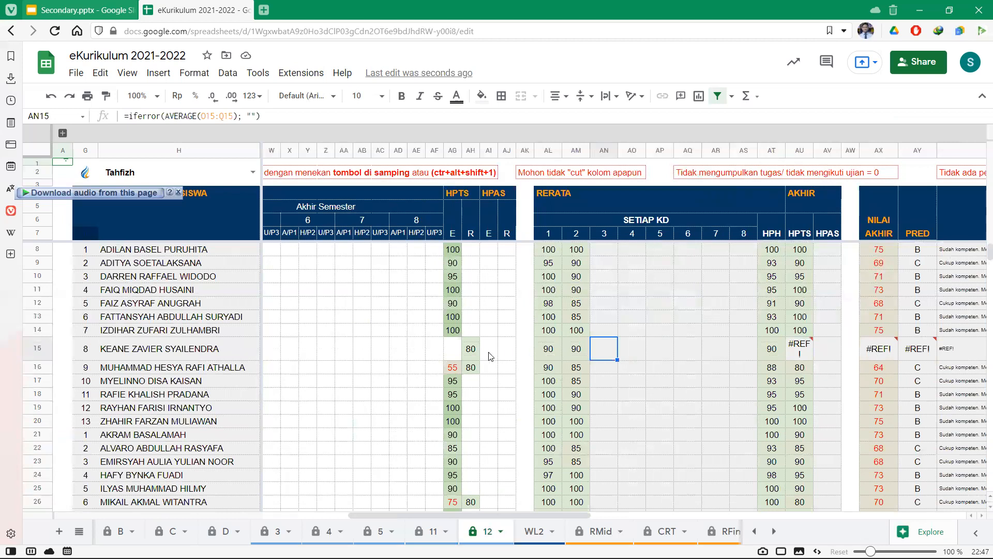
Undo the cut so 80 returns to AG15, then copy it into AH15.
{"action": "key", "text": "ctrl+z"}
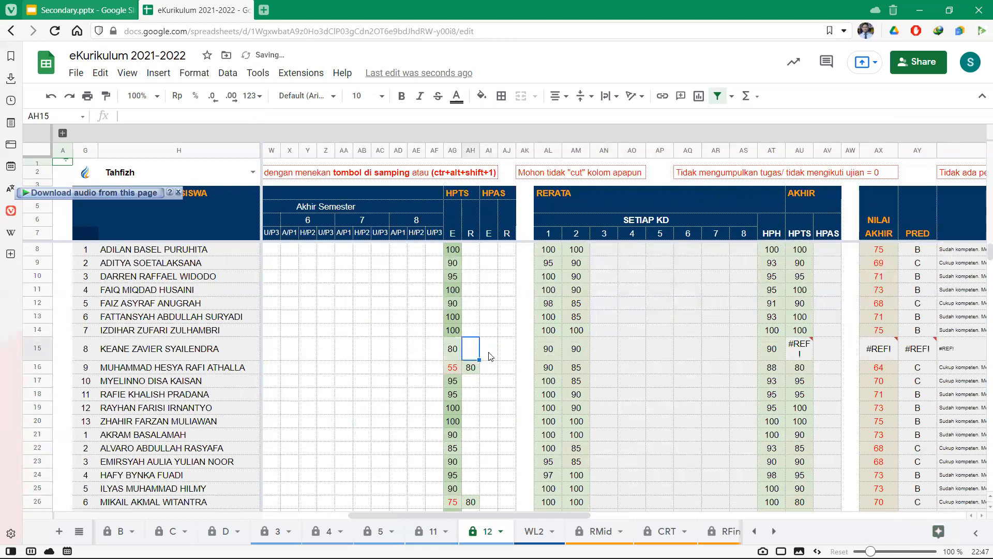
{"action": "left_click", "coordinate": [451, 343]}
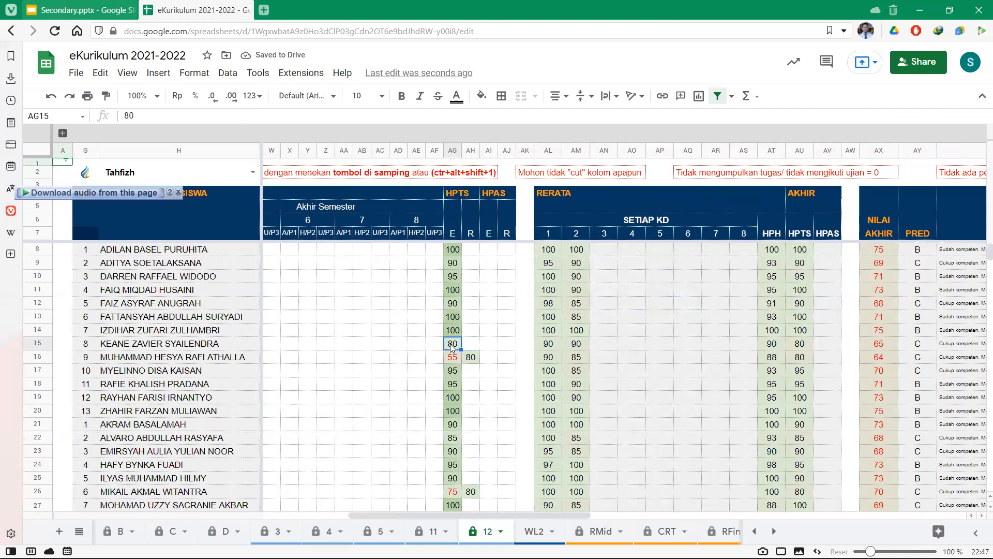
{"action": "right_click", "coordinate": [452, 345]}
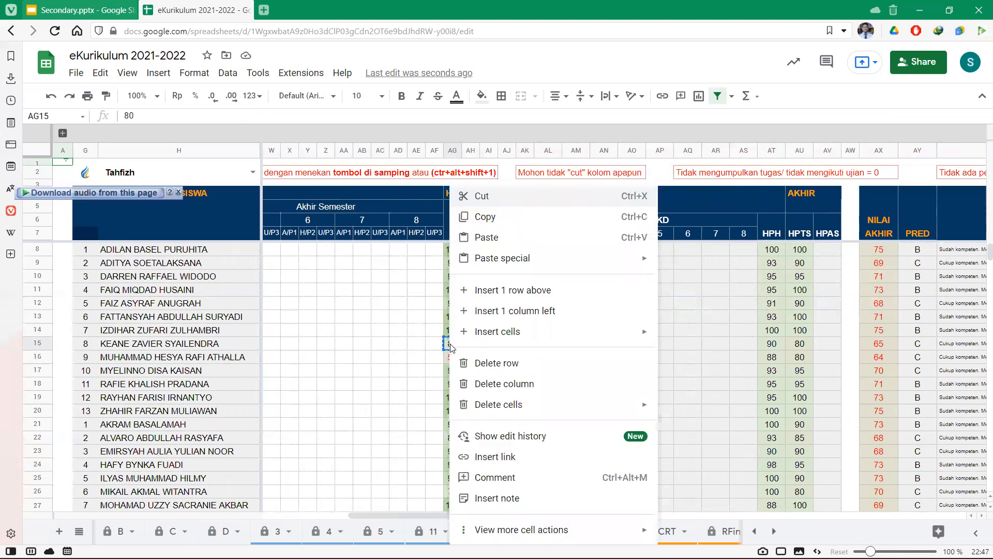
{"action": "left_click", "coordinate": [494, 223]}
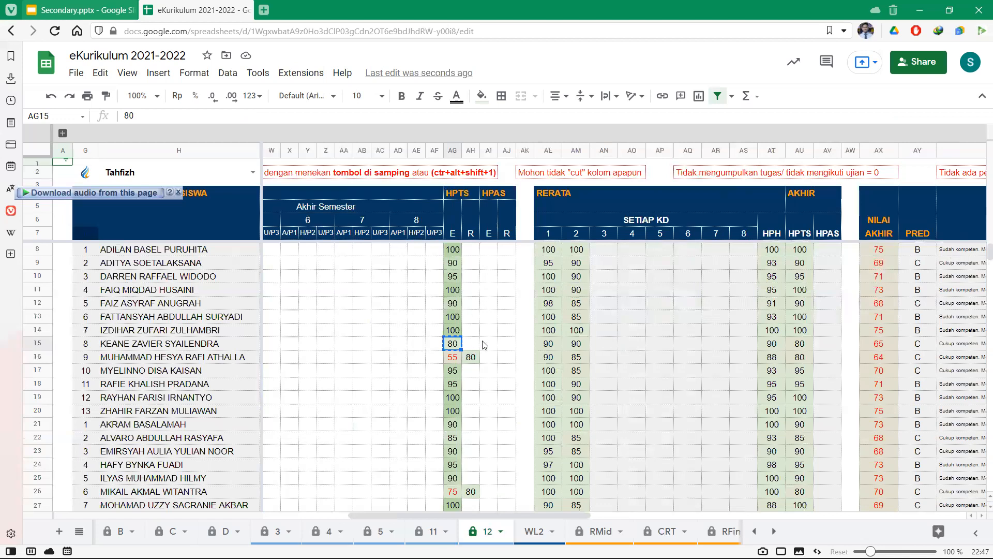
{"action": "left_click", "coordinate": [473, 344]}
{"action": "right_click", "coordinate": [473, 344]}
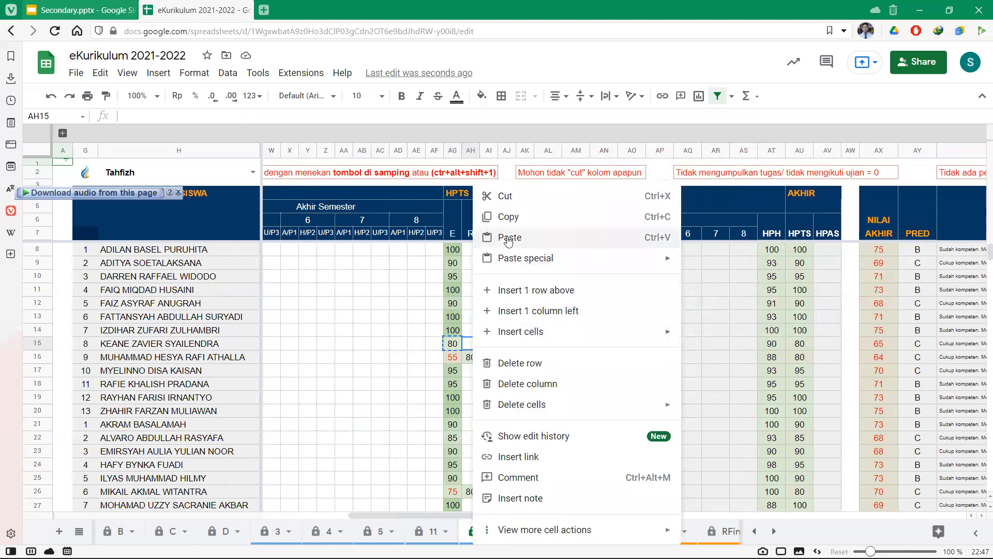
{"action": "left_click", "coordinate": [509, 238]}
Delete the 80 from AG15, then undo to restore it.
{"action": "left_click", "coordinate": [452, 346]}
{"action": "key", "text": "Delete"}
{"action": "left_click", "coordinate": [509, 317]}
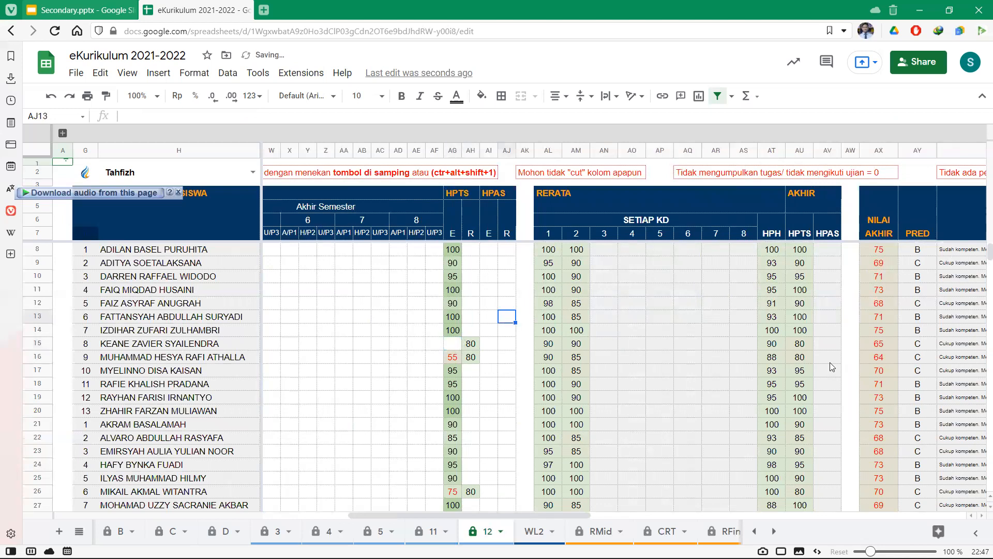
{"action": "key", "text": "ctrl+z"}
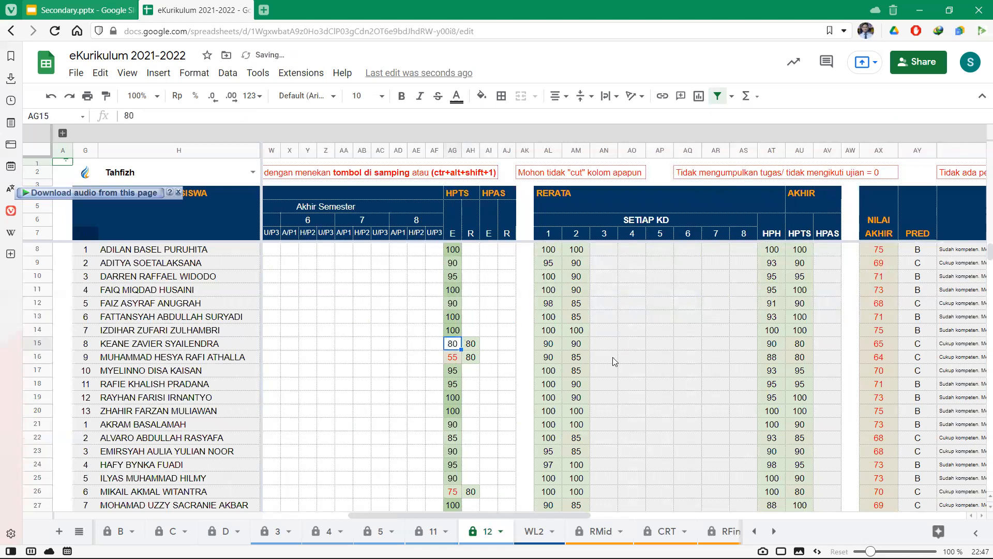
Clear the copied 80 from AH15, leaving it empty.
{"action": "scroll", "coordinate": [578, 229], "scroll_direction": "right", "scroll_amount": 1}
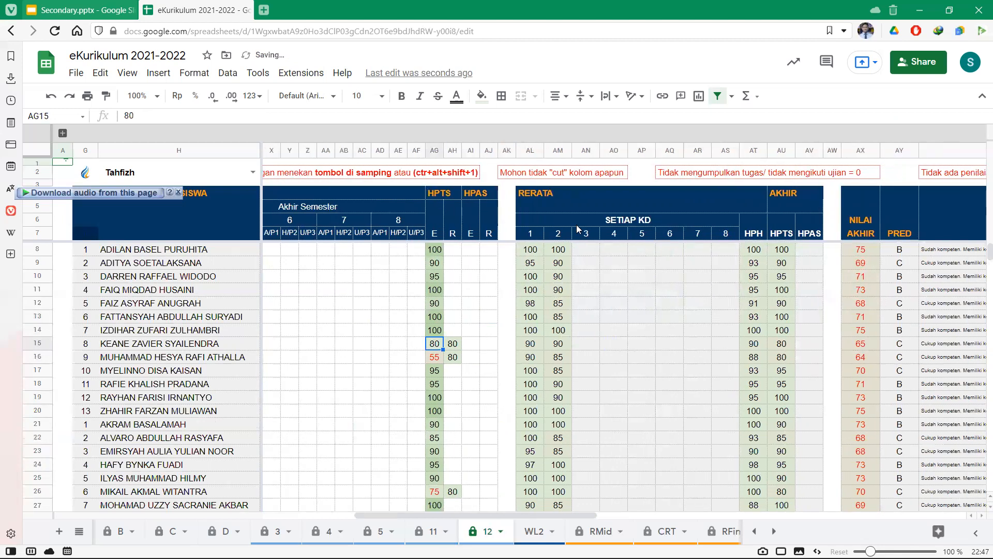
{"action": "left_click", "coordinate": [469, 357]}
{"action": "left_click", "coordinate": [450, 344]}
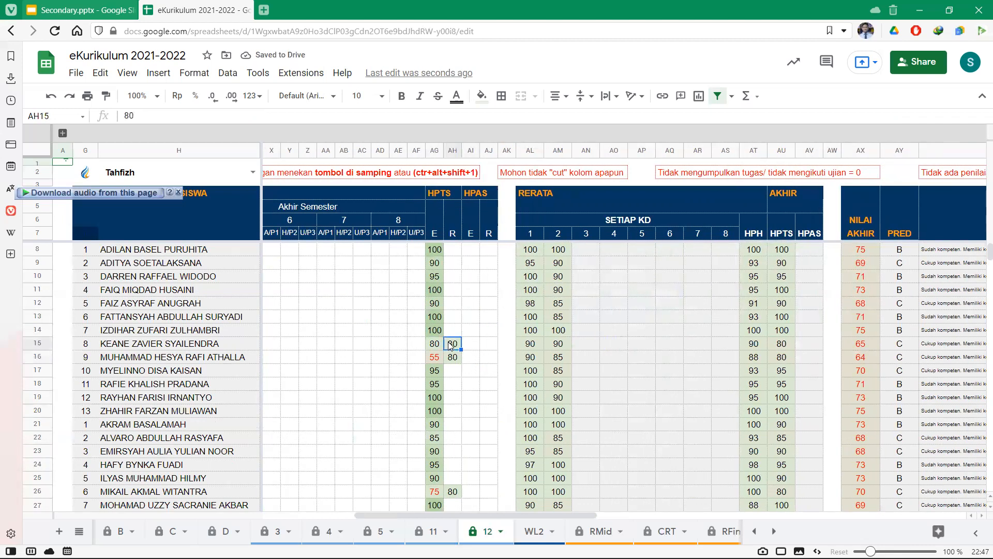
{"action": "key", "text": "Delete"}
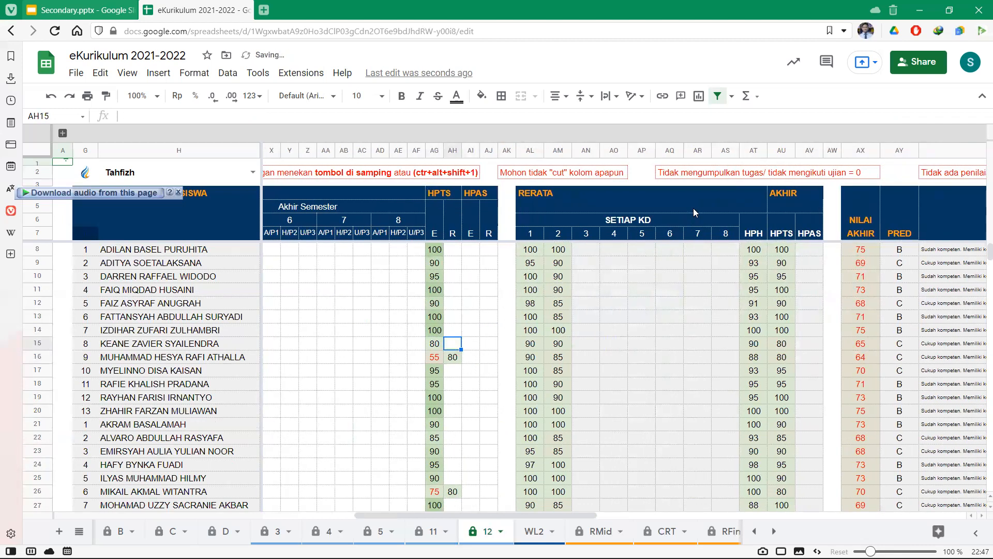
{"action": "scroll", "coordinate": [541, 318], "scroll_direction": "left", "scroll_amount": 10}
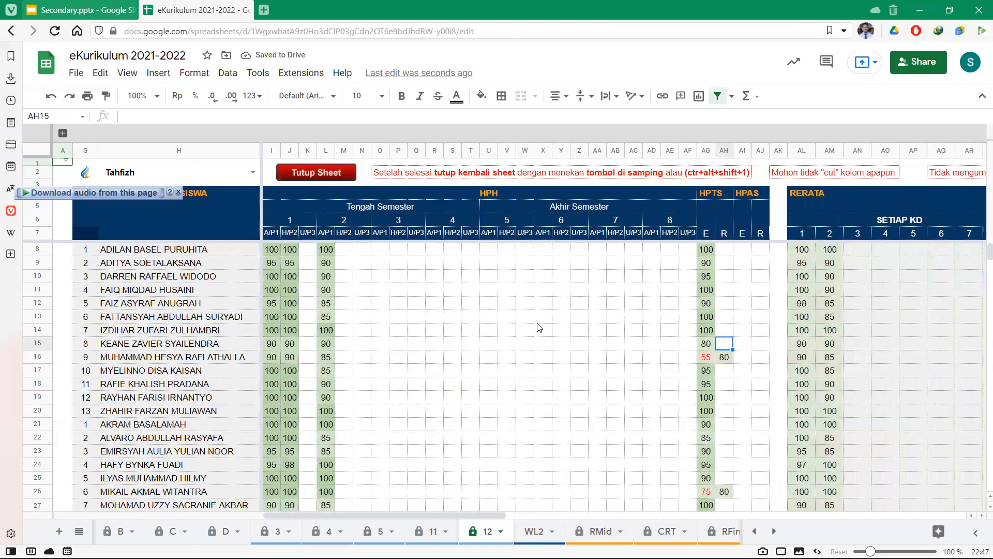
Enter a 0 grade in row 49's empty cell V49.
{"action": "scroll", "coordinate": [539, 327], "scroll_direction": "down", "scroll_amount": 10}
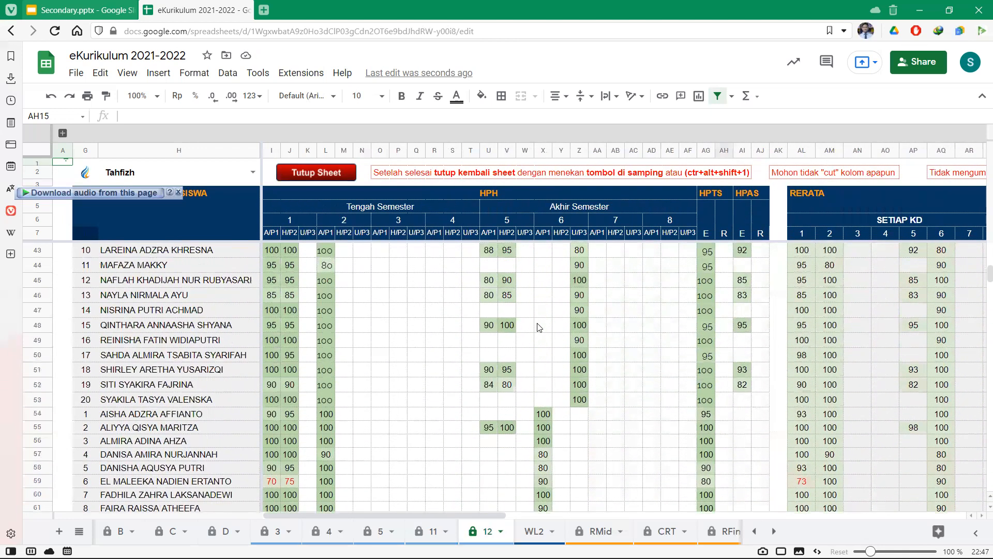
{"action": "left_click", "coordinate": [513, 344]}
{"action": "scroll", "coordinate": [514, 344], "scroll_direction": "right", "scroll_amount": 4}
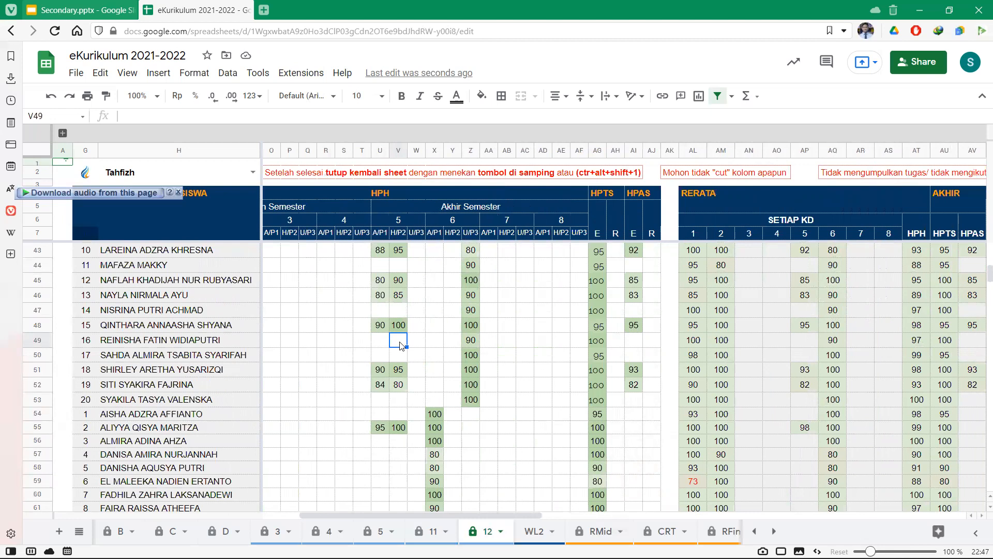
{"action": "scroll", "coordinate": [401, 345], "scroll_direction": "right", "scroll_amount": 2}
{"action": "scroll", "coordinate": [401, 345], "scroll_direction": "left", "scroll_amount": 3}
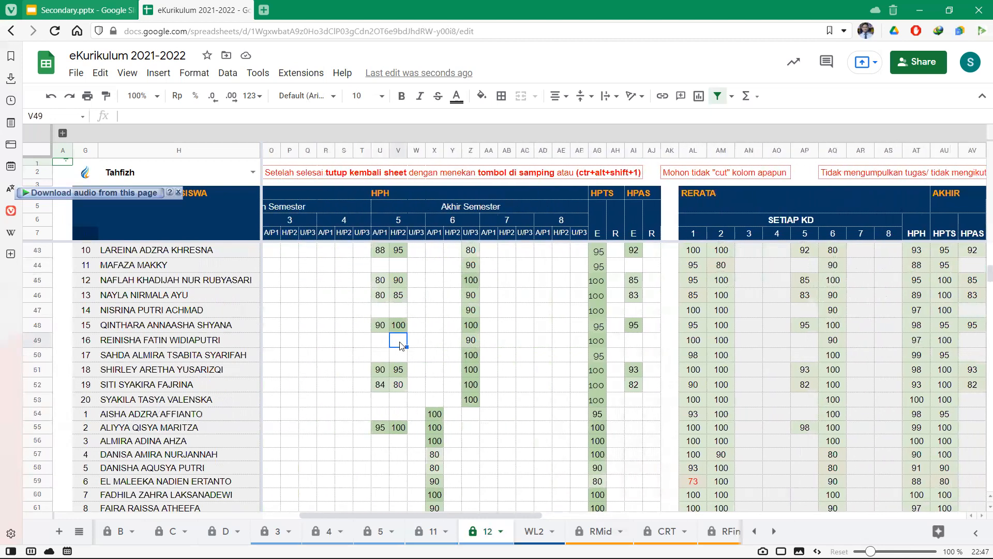
{"action": "type", "text": "0"}
{"action": "key", "text": "Return"}
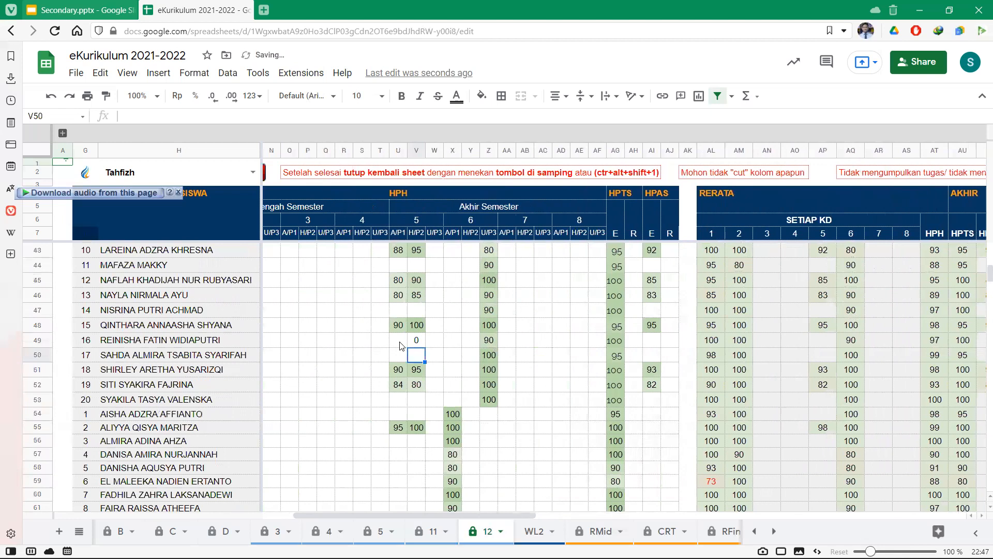
Review row 49's lowered averages, then delete the 0 from V49.
{"action": "scroll", "coordinate": [741, 351], "scroll_direction": "right", "scroll_amount": 5}
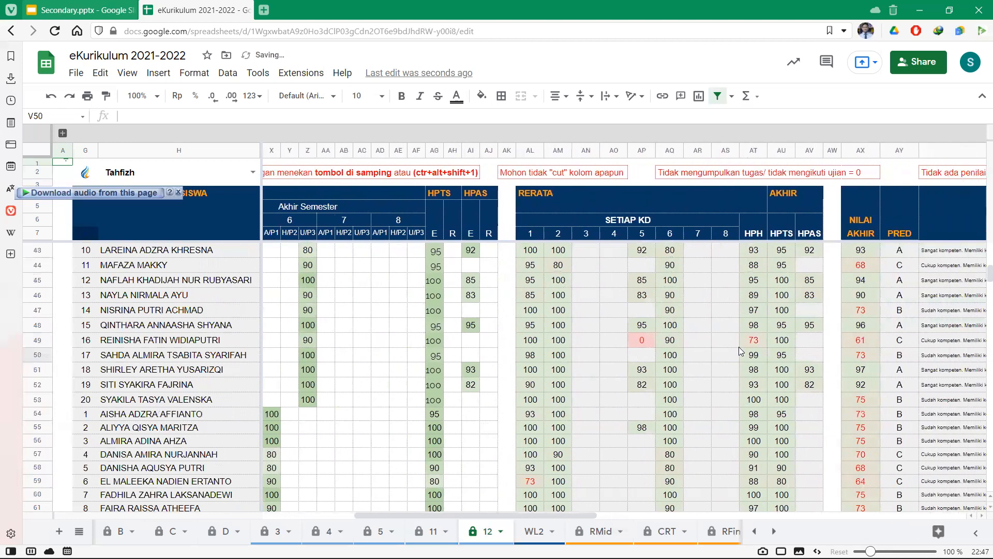
{"action": "scroll", "coordinate": [741, 352], "scroll_direction": "left", "scroll_amount": 7}
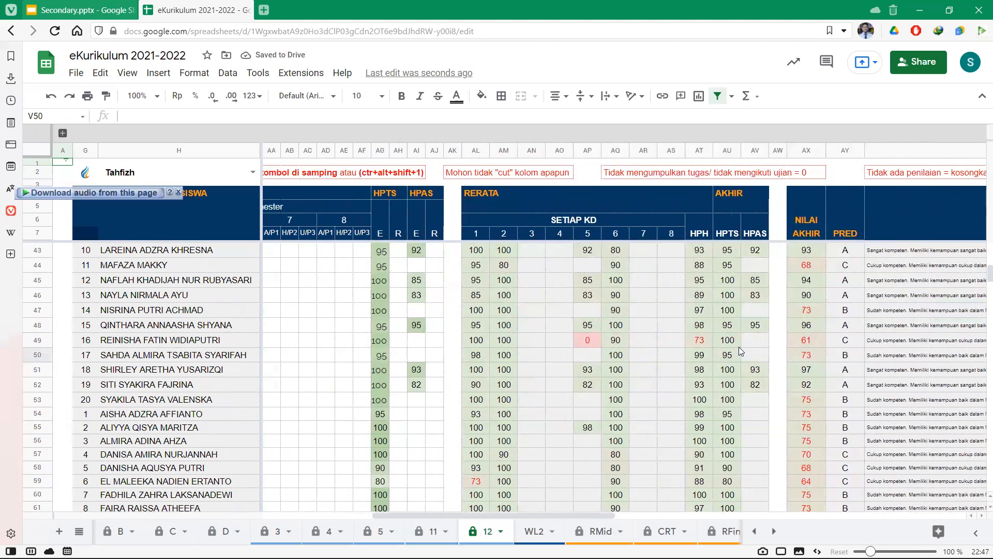
{"action": "left_click", "coordinate": [509, 342]}
{"action": "key", "text": "Delete"}
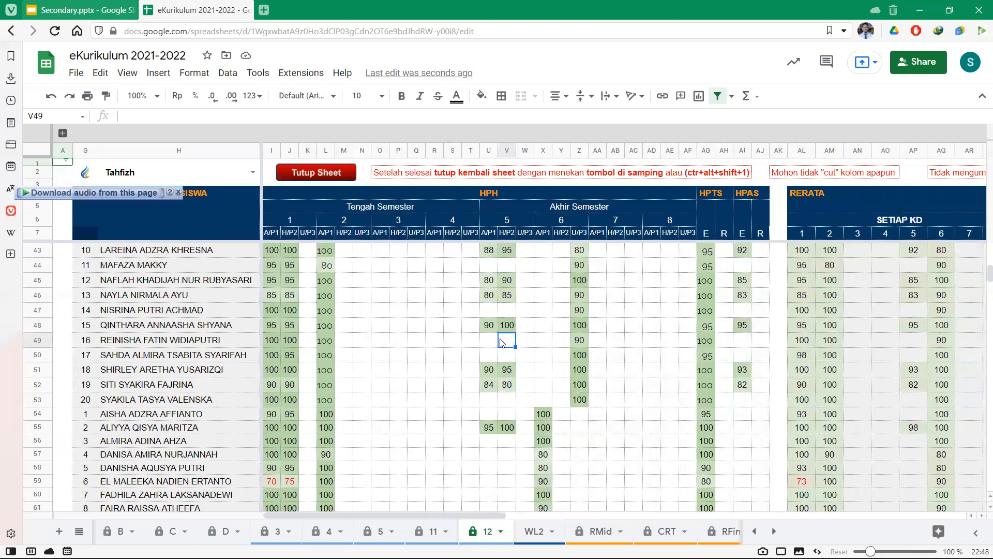
Review the final grade columns, then hide the '12' sheet via its tab.
{"action": "scroll", "coordinate": [588, 344], "scroll_direction": "right", "scroll_amount": 4}
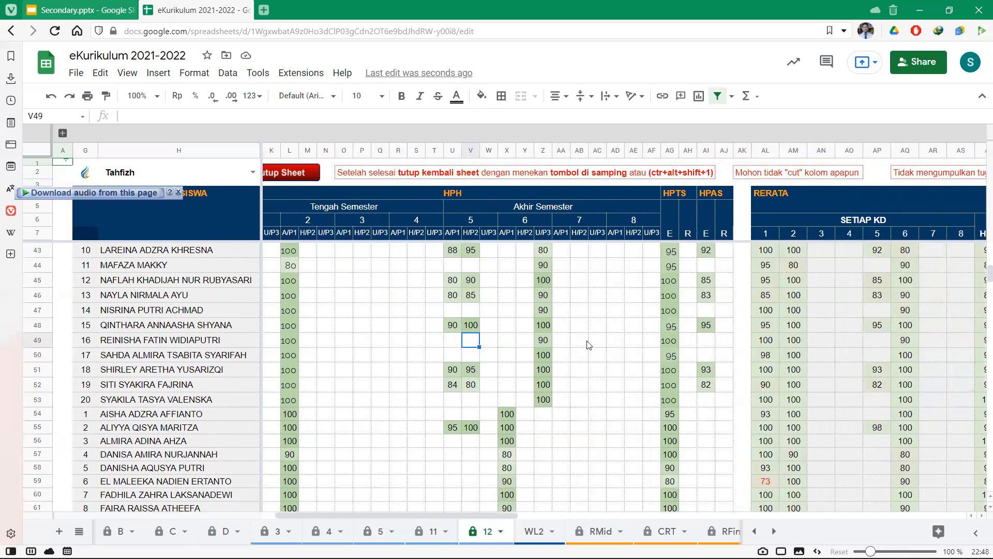
{"action": "scroll", "coordinate": [587, 344], "scroll_direction": "right", "scroll_amount": 3}
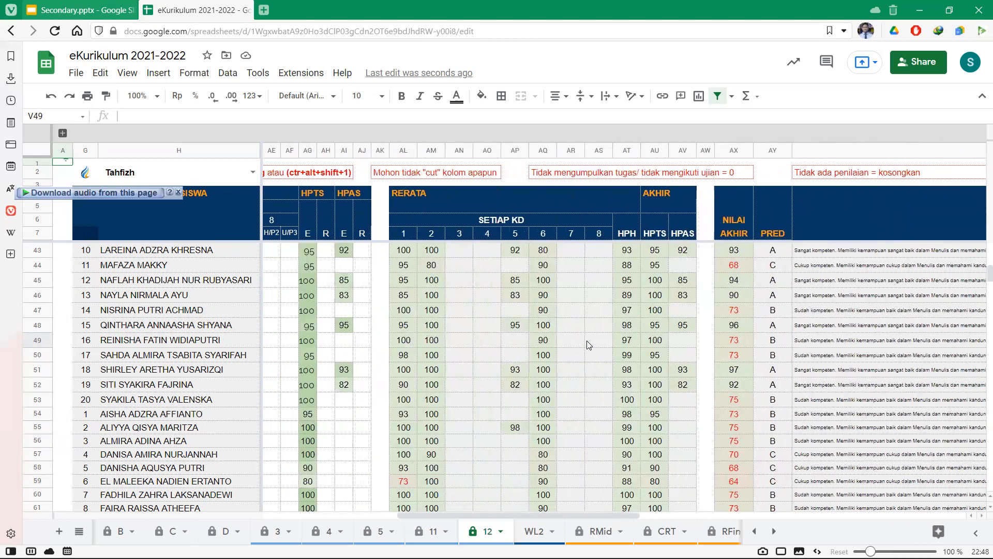
{"action": "scroll", "coordinate": [586, 340], "scroll_direction": "right", "scroll_amount": 1}
{"action": "scroll", "coordinate": [588, 344], "scroll_direction": "right", "scroll_amount": 1}
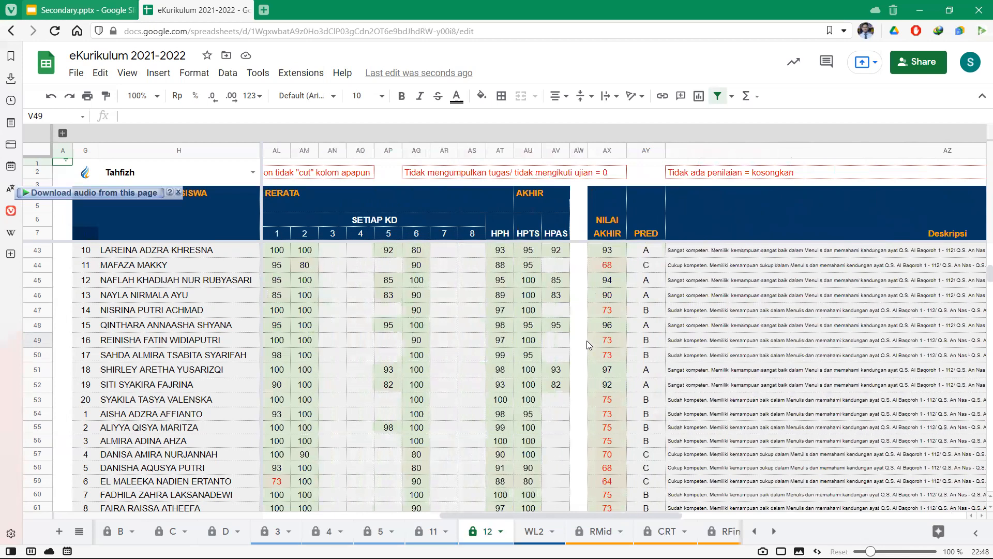
{"action": "scroll", "coordinate": [587, 341], "scroll_direction": "left", "scroll_amount": 8}
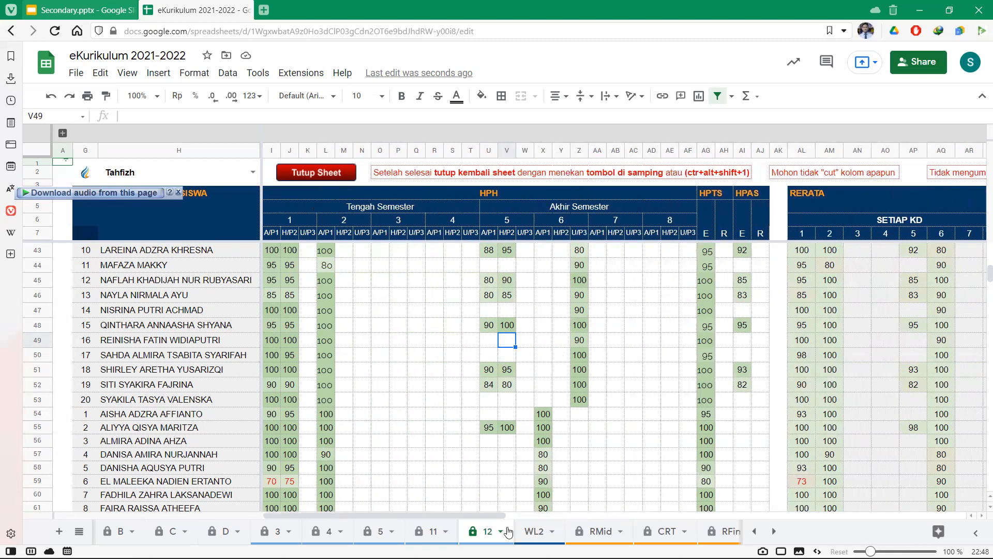
{"action": "right_click", "coordinate": [486, 532]}
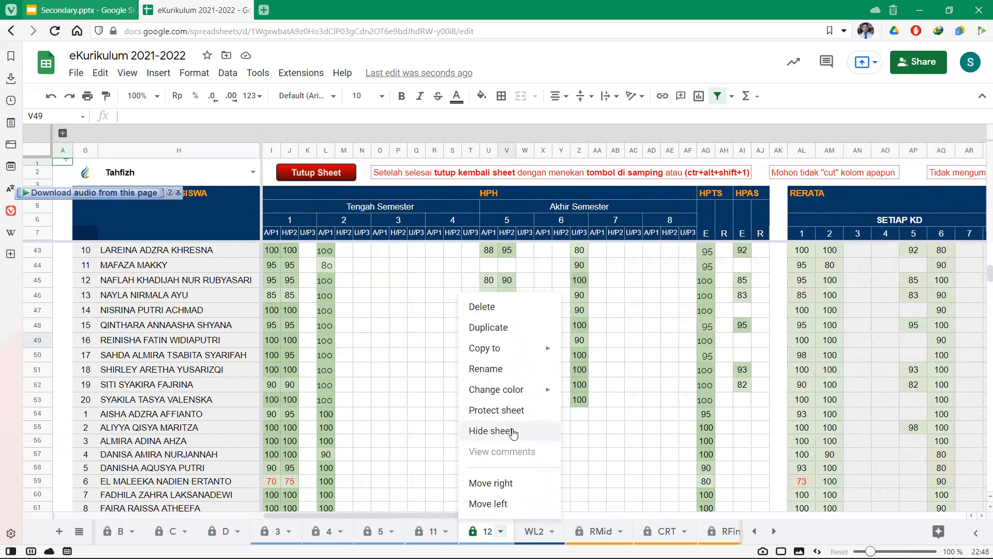
{"action": "left_click", "coordinate": [513, 433]}
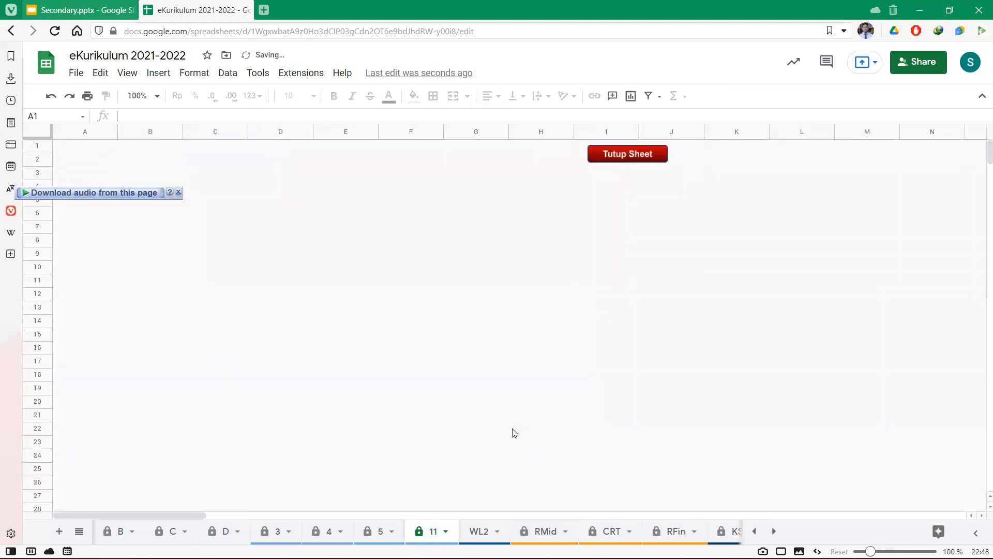